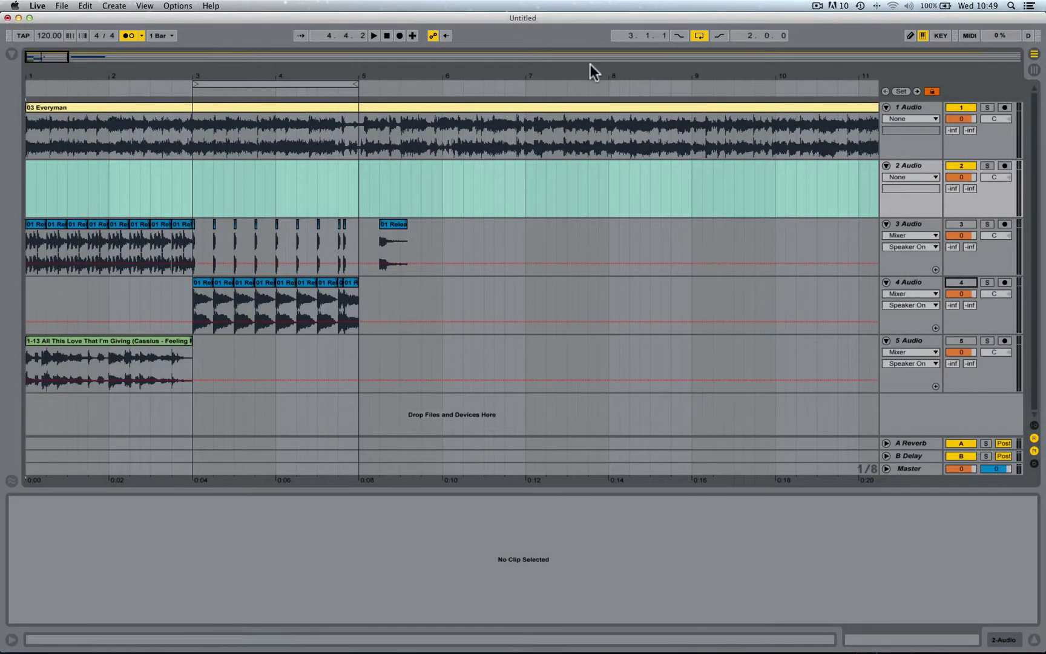
Step: Turn off the metronome and move the start of the Everyman clip to the beginning of its sample
{"action": "left_click_drag", "start_coordinate": [588, 73], "coordinate": [588, 13]}
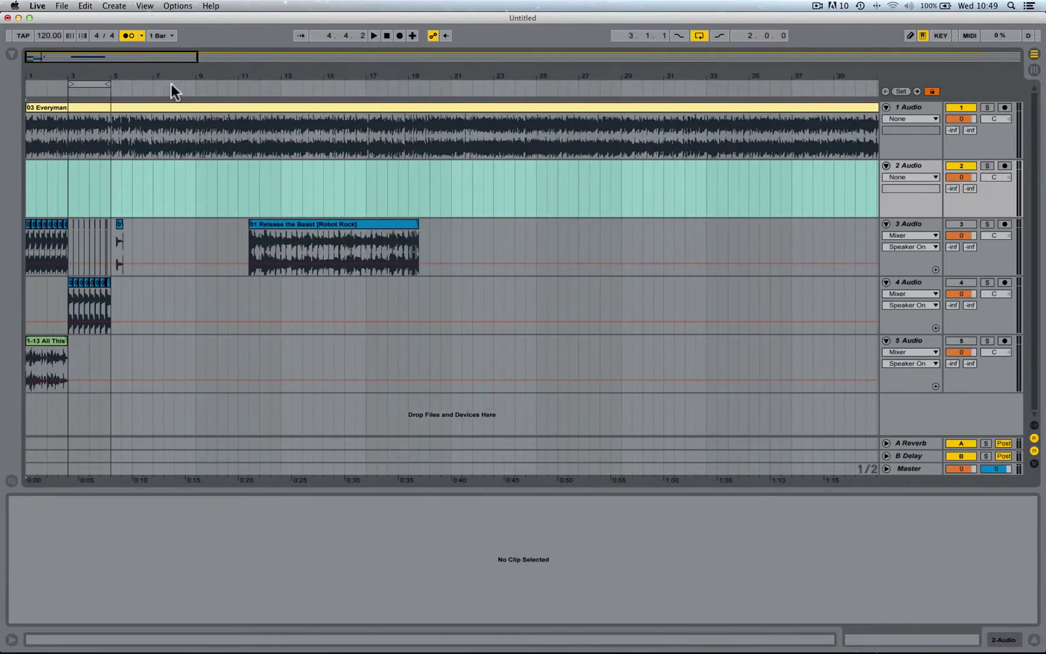
{"action": "left_click", "coordinate": [131, 34]}
{"action": "left_click", "coordinate": [100, 107]}
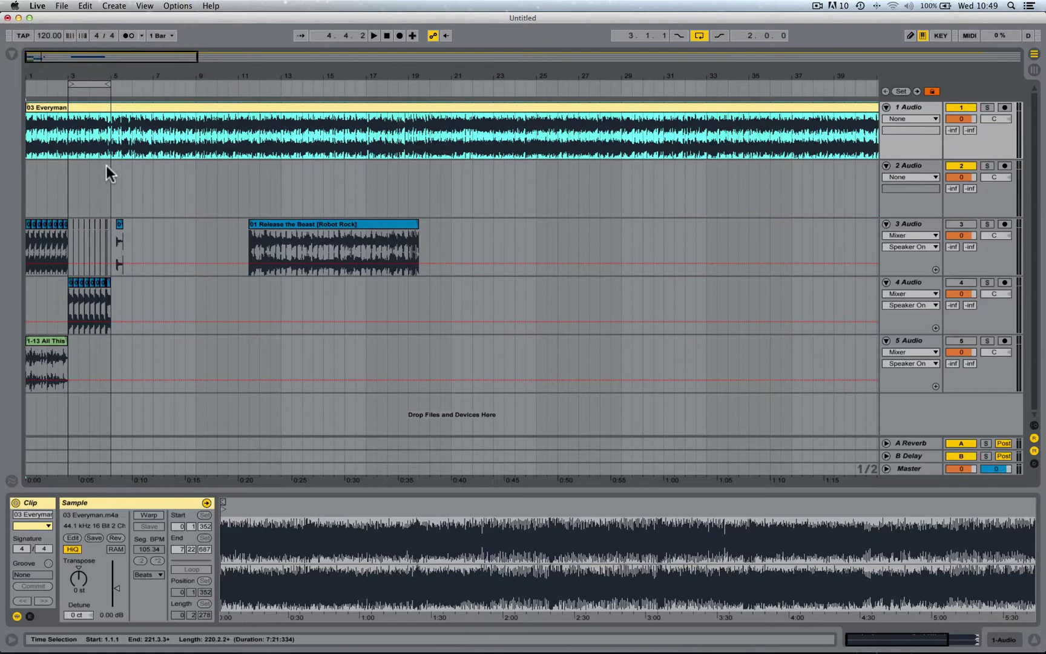
{"action": "key", "text": "space"}
{"action": "mouse_move", "coordinate": [233, 531]}
{"action": "left_mouse_down"}
{"action": "mouse_move", "coordinate": [242, 606]}
{"action": "mouse_move", "coordinate": [245, 540]}
{"action": "mouse_move", "coordinate": [264, 537]}
{"action": "mouse_move", "coordinate": [278, 510]}
{"action": "mouse_move", "coordinate": [121, 506]}
{"action": "left_mouse_up"}
Step: Switch off the arrangement loop, listen to the opening of Everyman, and return the stopped playback to 1.1.1
{"action": "key", "text": "space"}
{"action": "key", "text": "space"}
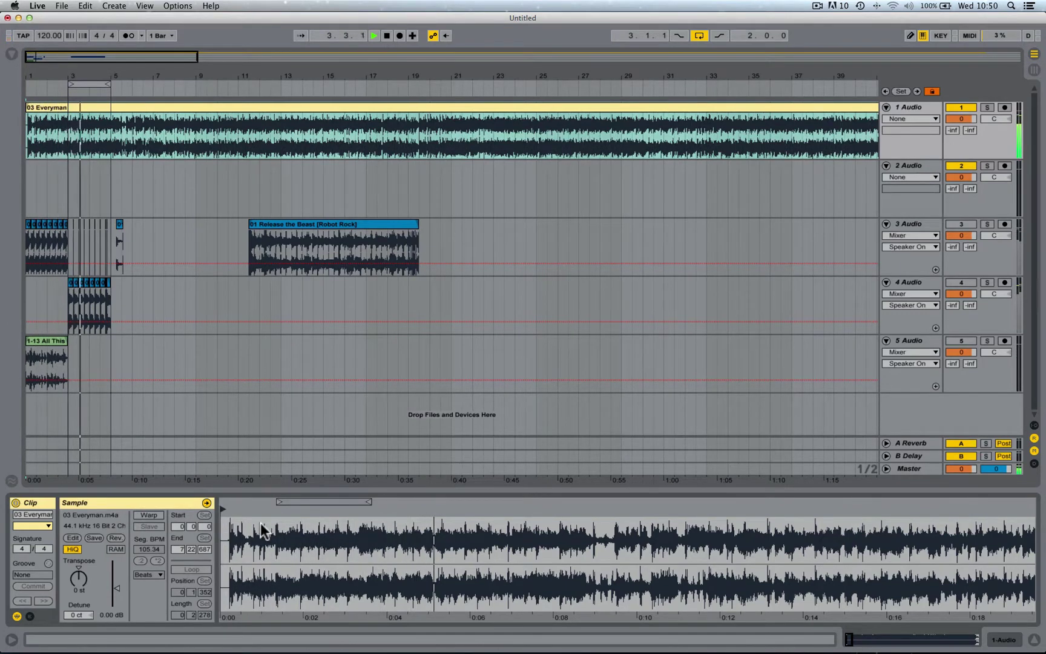
{"action": "left_click", "coordinate": [700, 36]}
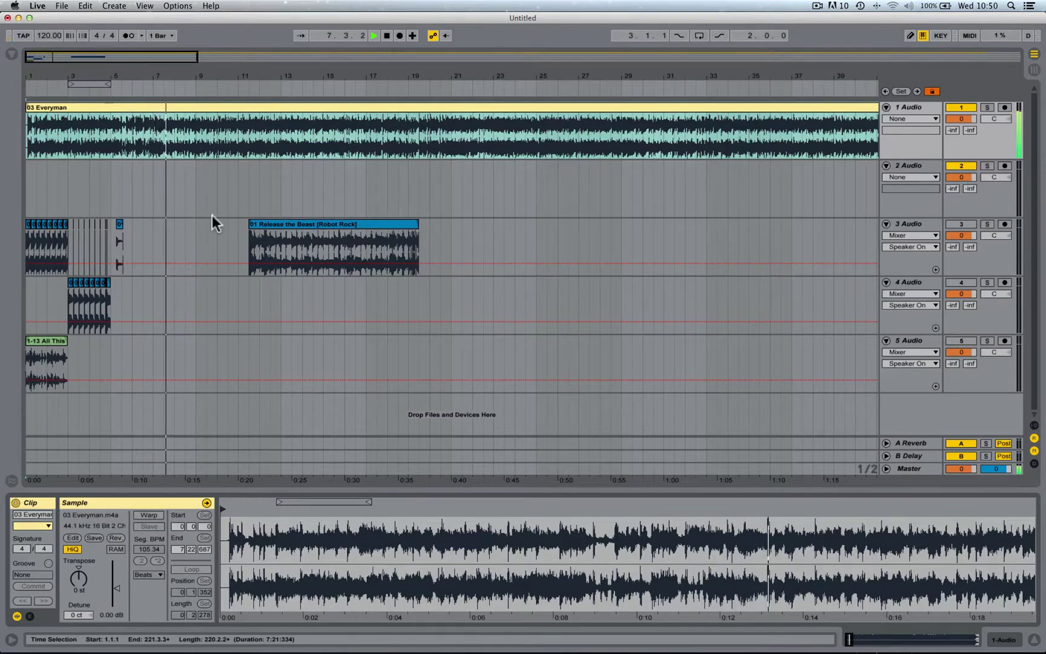
{"action": "left_click_drag", "start_coordinate": [479, 557], "coordinate": [478, 518]}
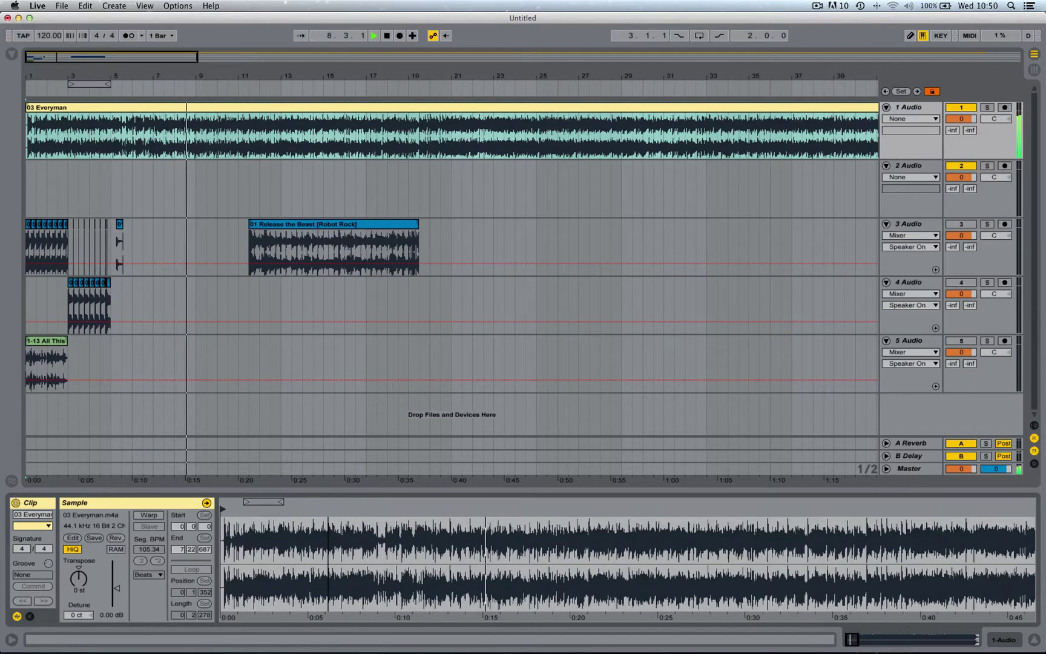
{"action": "left_click_drag", "start_coordinate": [327, 552], "coordinate": [316, 549]}
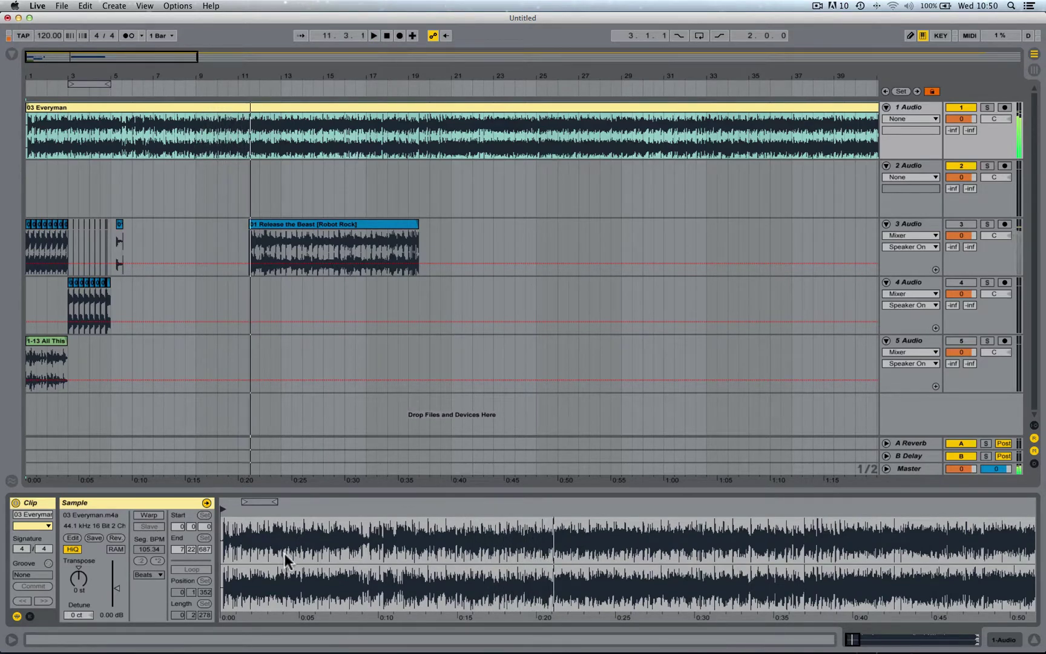
{"action": "key", "text": "space"}
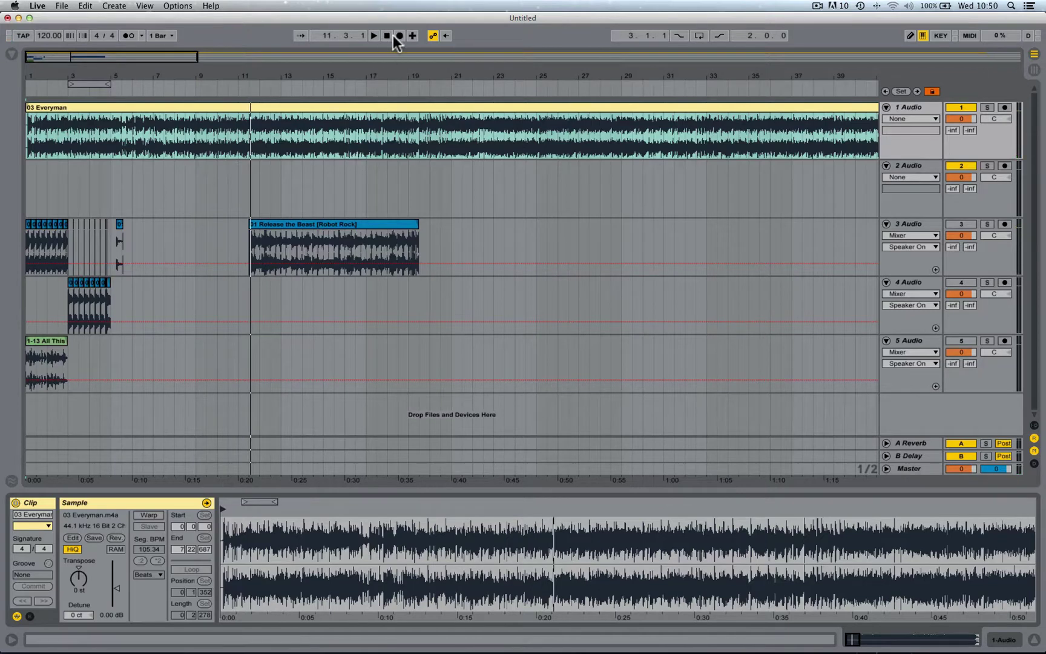
{"action": "left_click", "coordinate": [387, 36]}
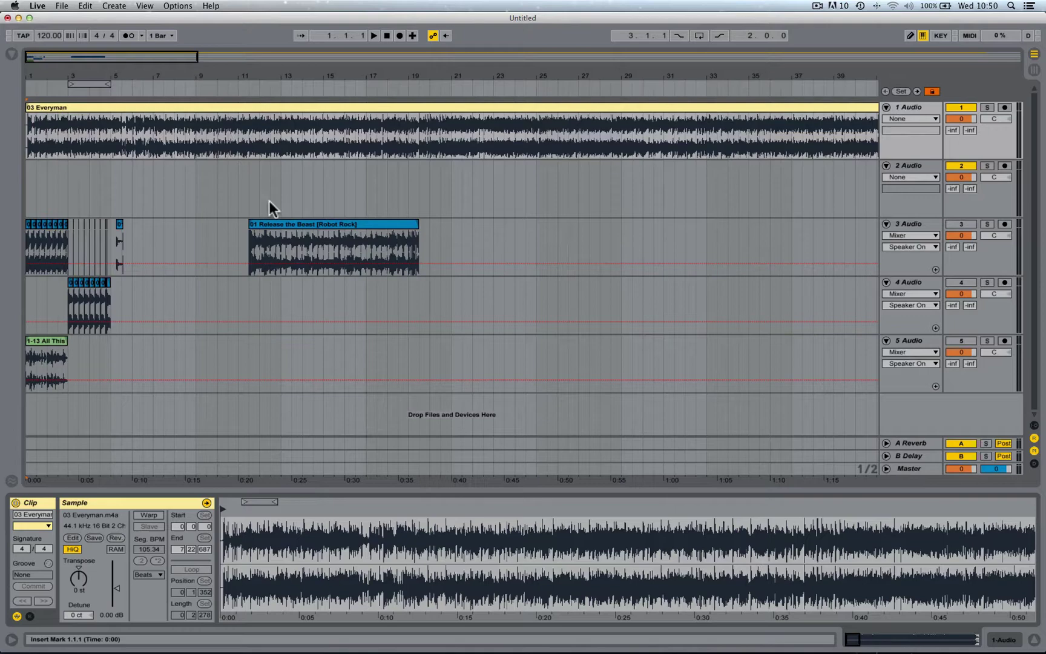
Step: Set the song tempo to 105 BPM
{"action": "left_click", "coordinate": [50, 35]}
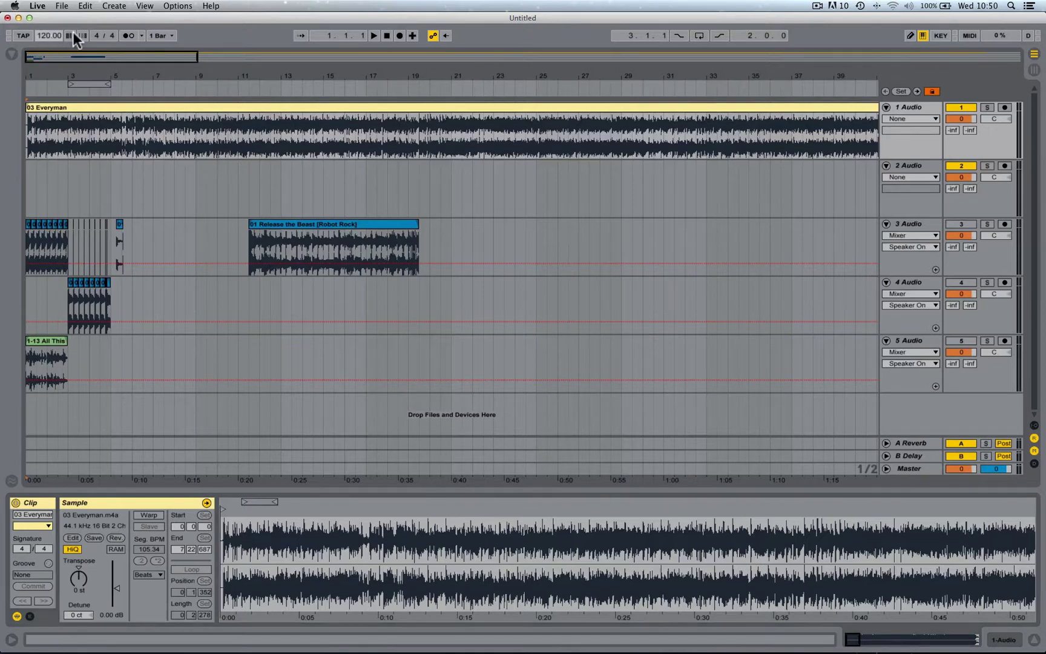
{"action": "type", "text": "105"}
{"action": "key", "text": "Return"}
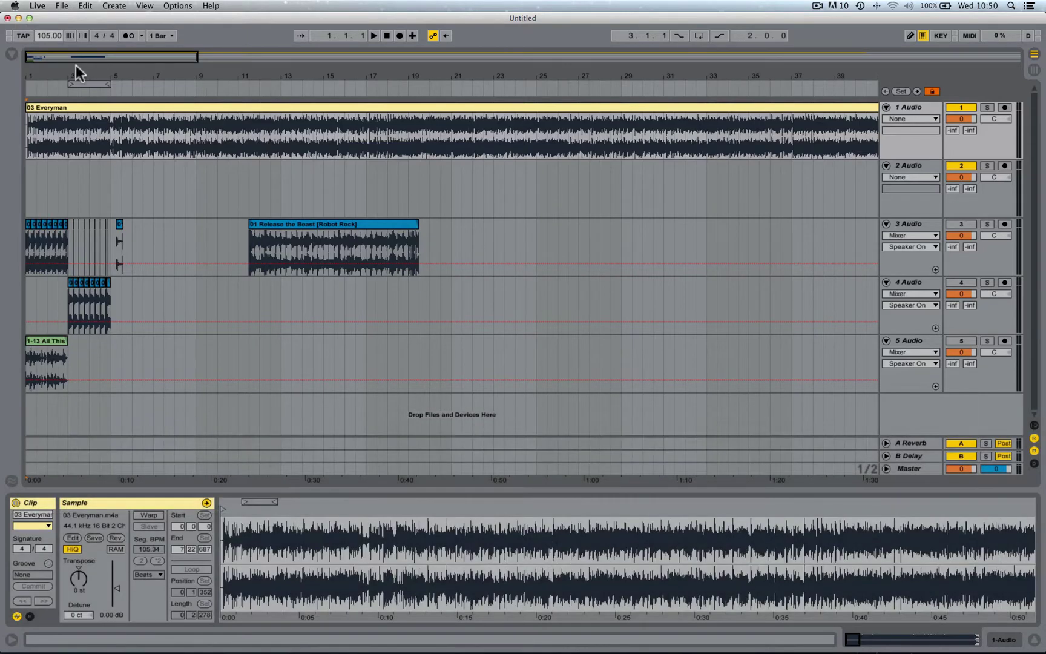
Step: Turn on warping for the Everyman clip on track 1
{"action": "left_click_drag", "start_coordinate": [37, 58], "coordinate": [39, 92]}
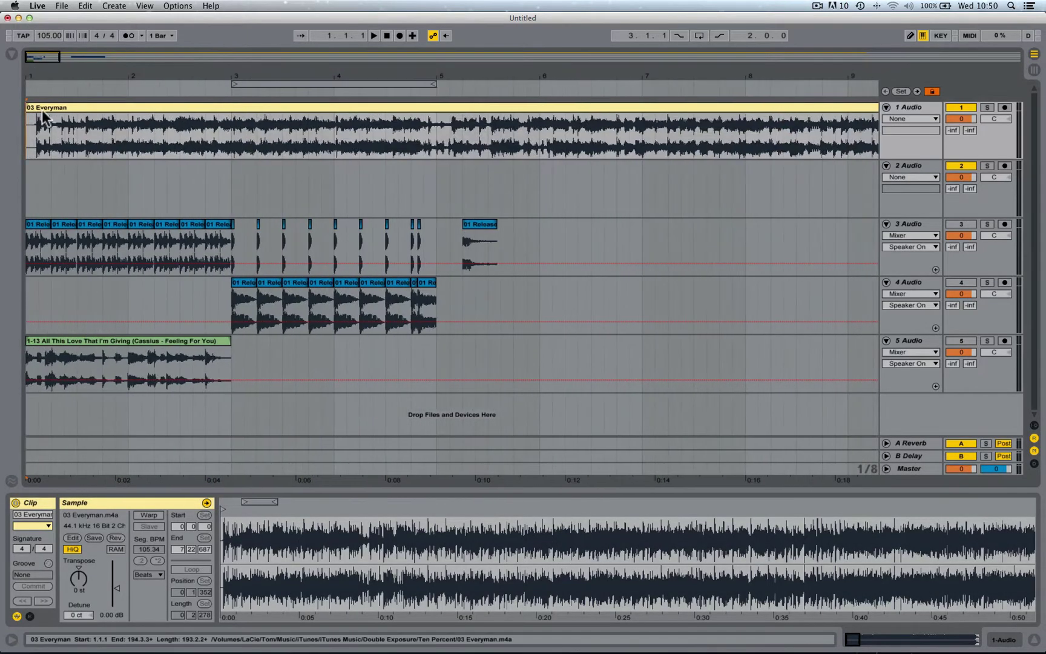
{"action": "left_click", "coordinate": [45, 108]}
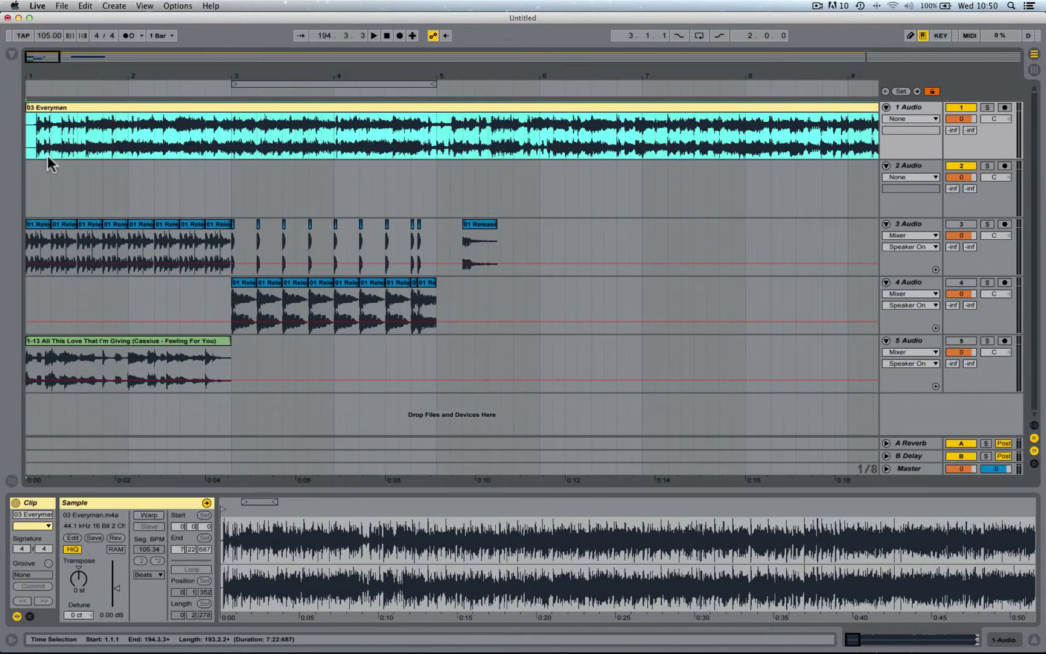
{"action": "left_click", "coordinate": [149, 514]}
Step: Add a warp marker to the Everyman sample on the strong transient just before 1.3.3
{"action": "left_click_drag", "start_coordinate": [225, 505], "coordinate": [219, 557]}
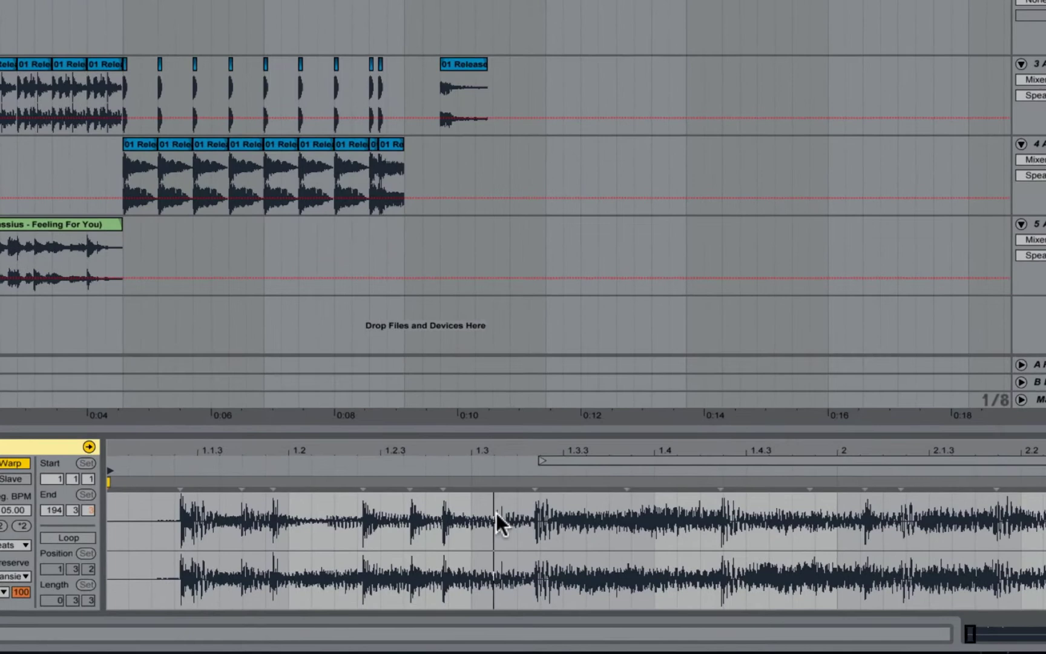
{"action": "double_click", "coordinate": [534, 481]}
{"action": "mouse_move", "coordinate": [544, 451]}
{"action": "left_mouse_down"}
{"action": "mouse_move", "coordinate": [517, 536]}
{"action": "mouse_move", "coordinate": [509, 455]}
{"action": "left_mouse_up"}
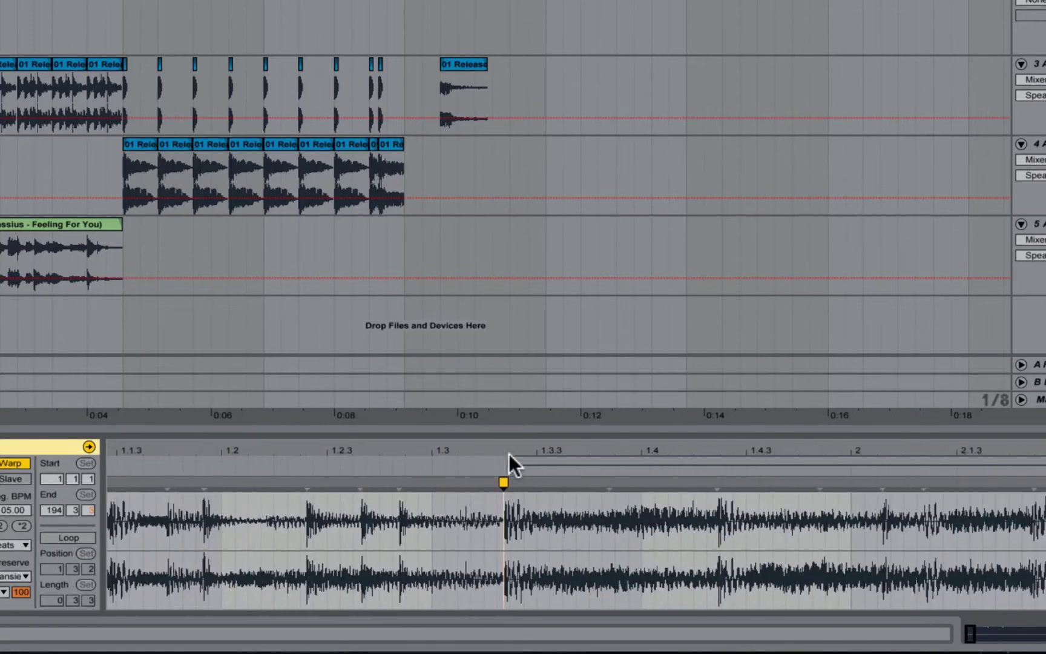
Step: Set 1.1.1 at the new warp marker and apply Warp From Here to the rest of the Everyman sample
{"action": "left_click", "coordinate": [501, 479], "text": "ctrl"}
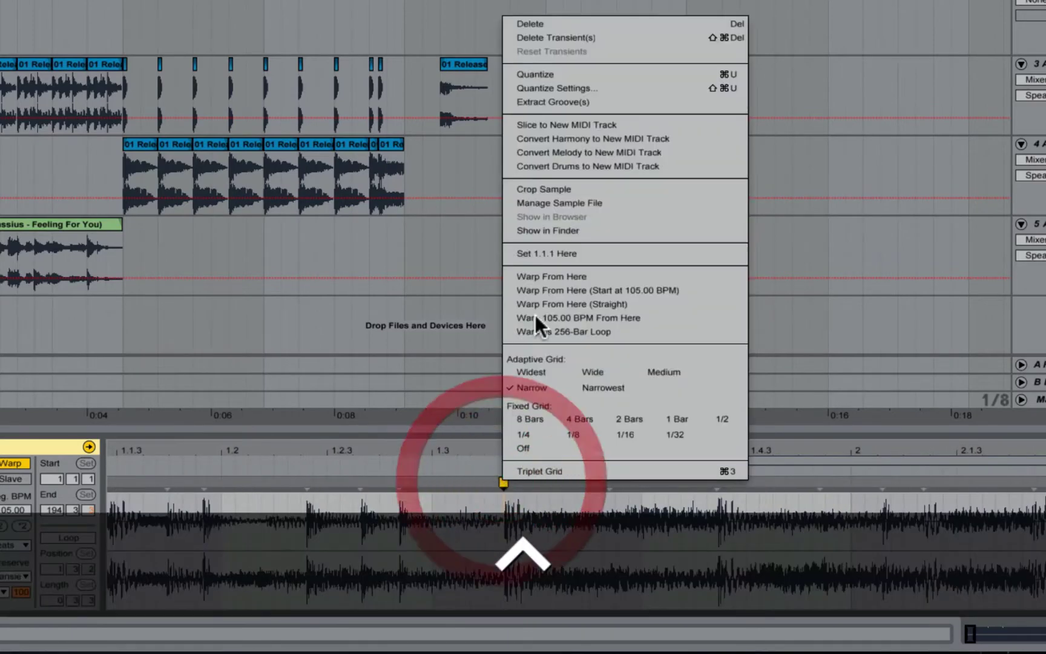
{"action": "left_click", "coordinate": [553, 253]}
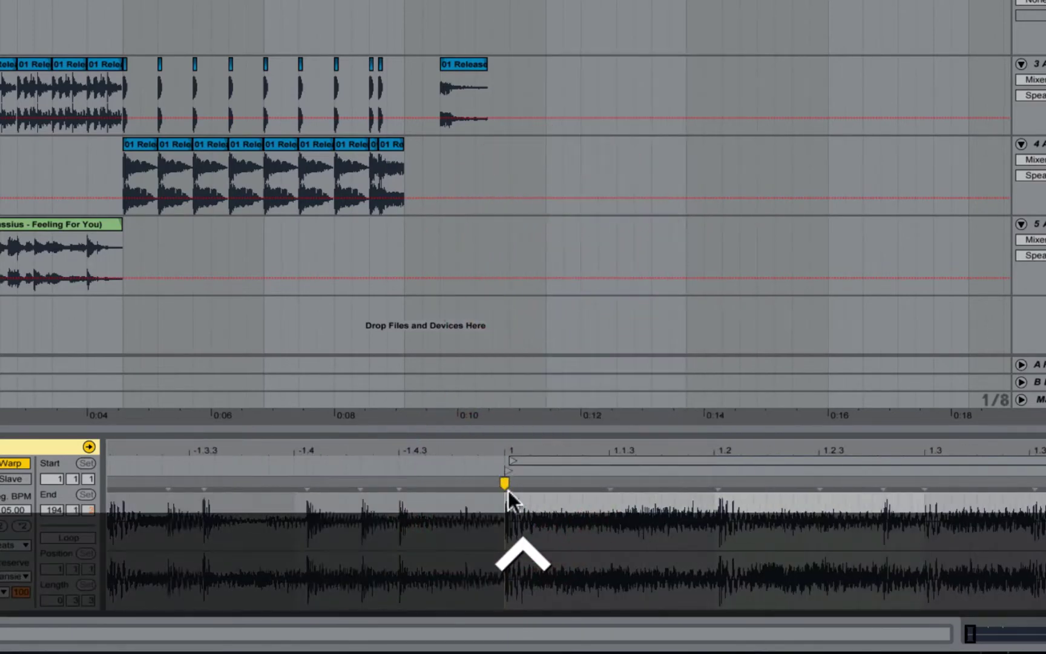
{"action": "left_click", "coordinate": [504, 482], "text": "ctrl"}
{"action": "left_click", "coordinate": [554, 277]}
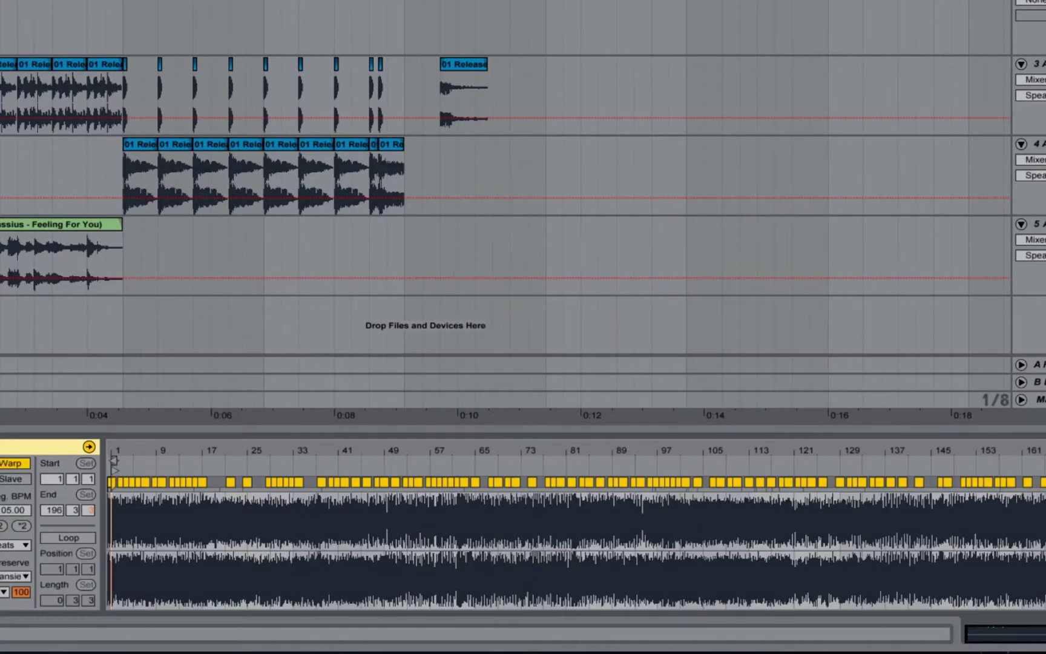
Step: Check the warped Everyman clip's timing against the metronome at several positions across the whole song, ending with metronome and playback off
{"action": "double_click", "coordinate": [272, 57]}
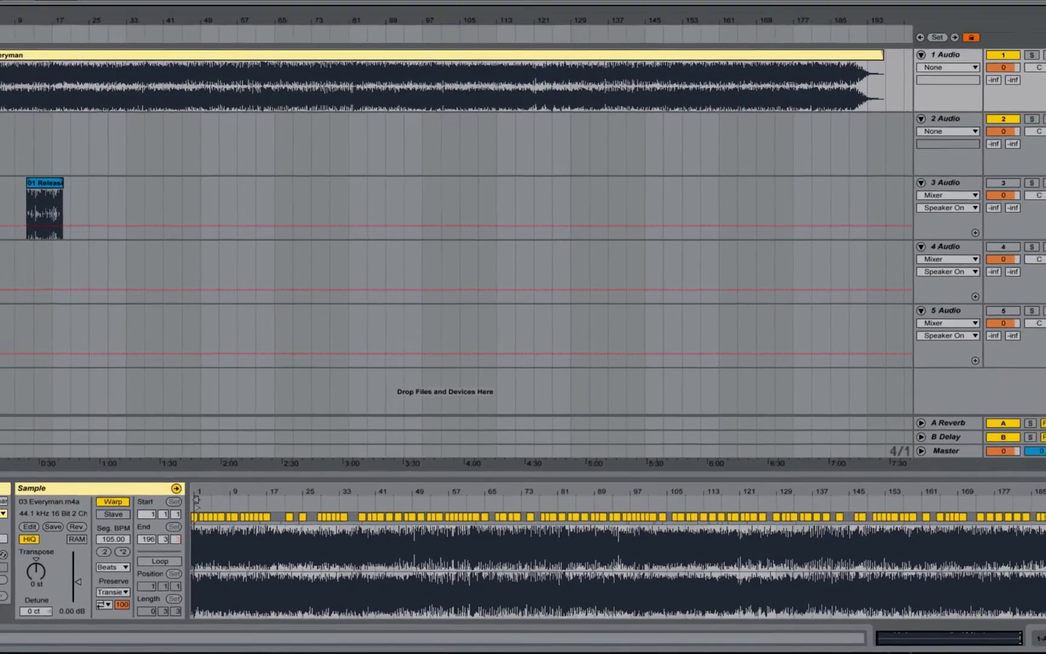
{"action": "left_click", "coordinate": [128, 35]}
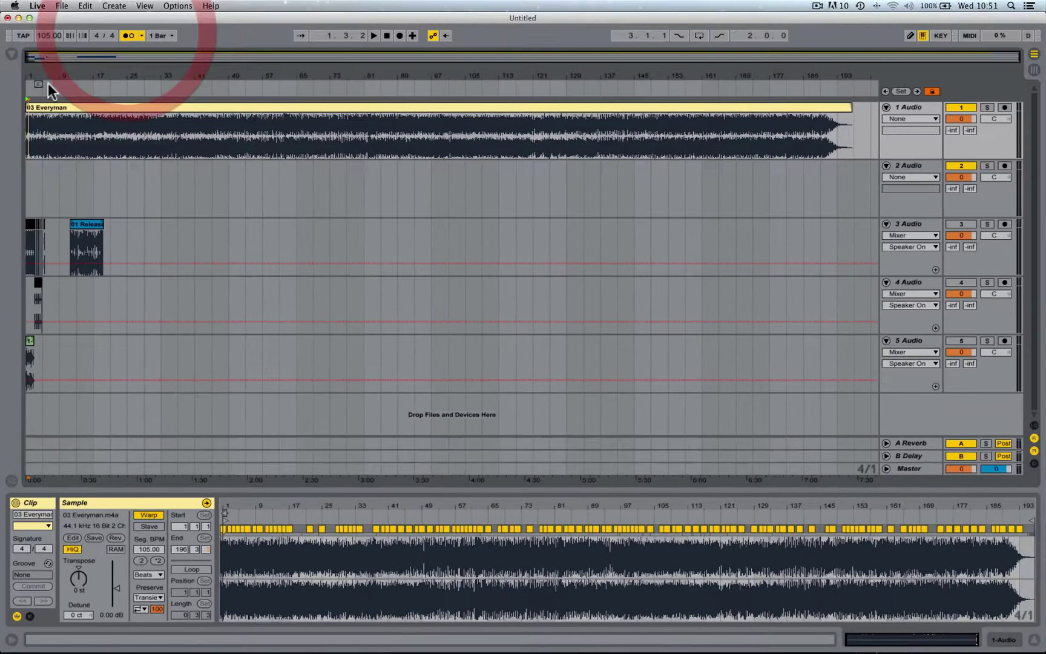
{"action": "left_click", "coordinate": [51, 87]}
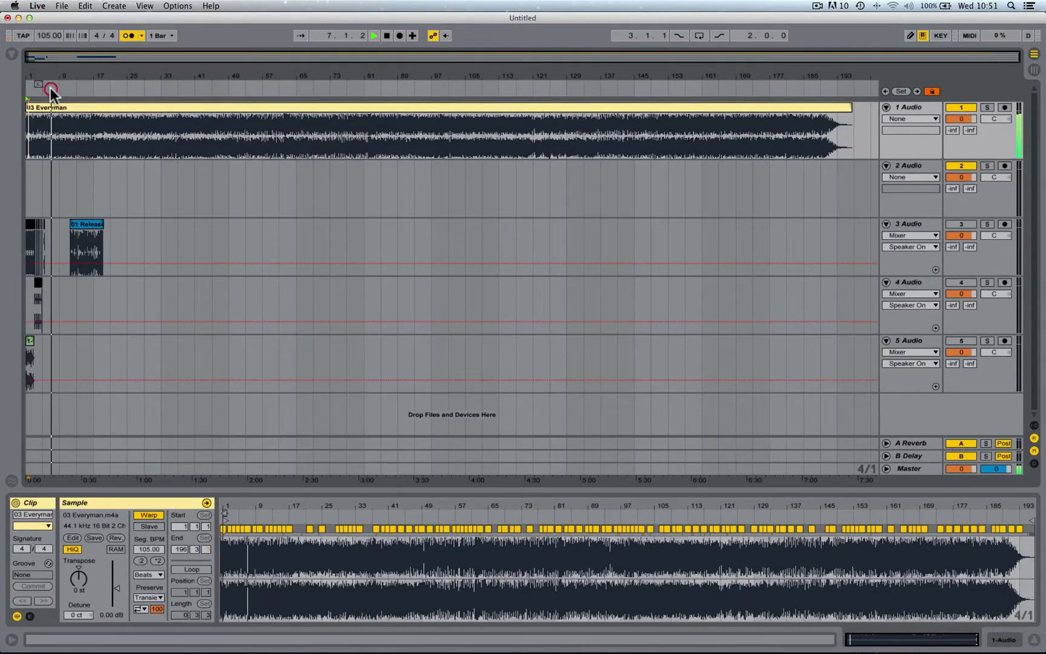
{"action": "left_click", "coordinate": [108, 85]}
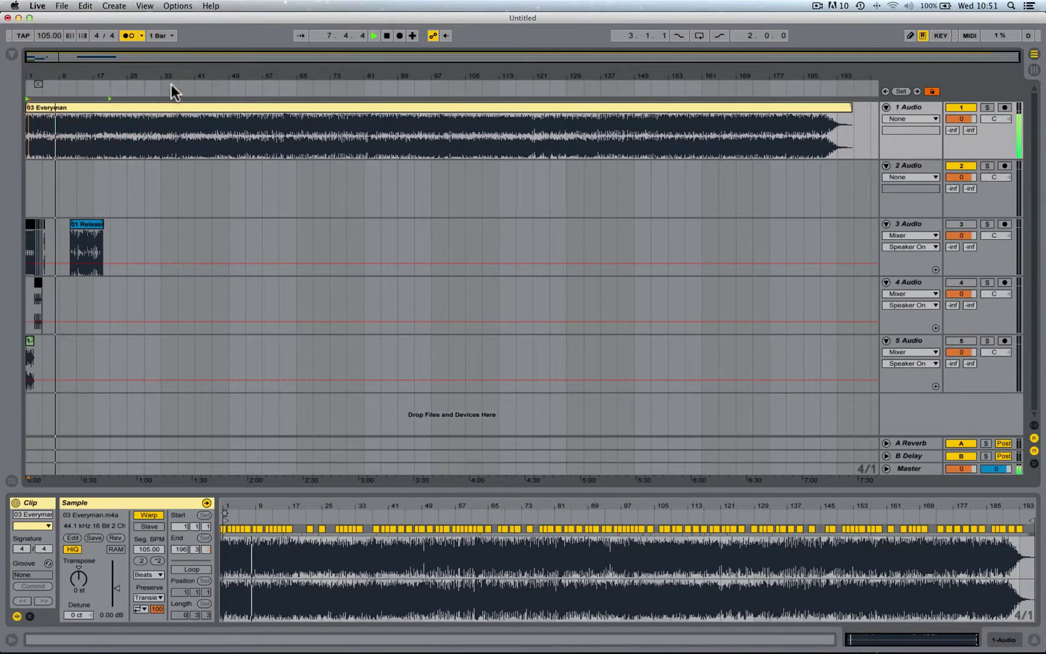
{"action": "left_click", "coordinate": [205, 85]}
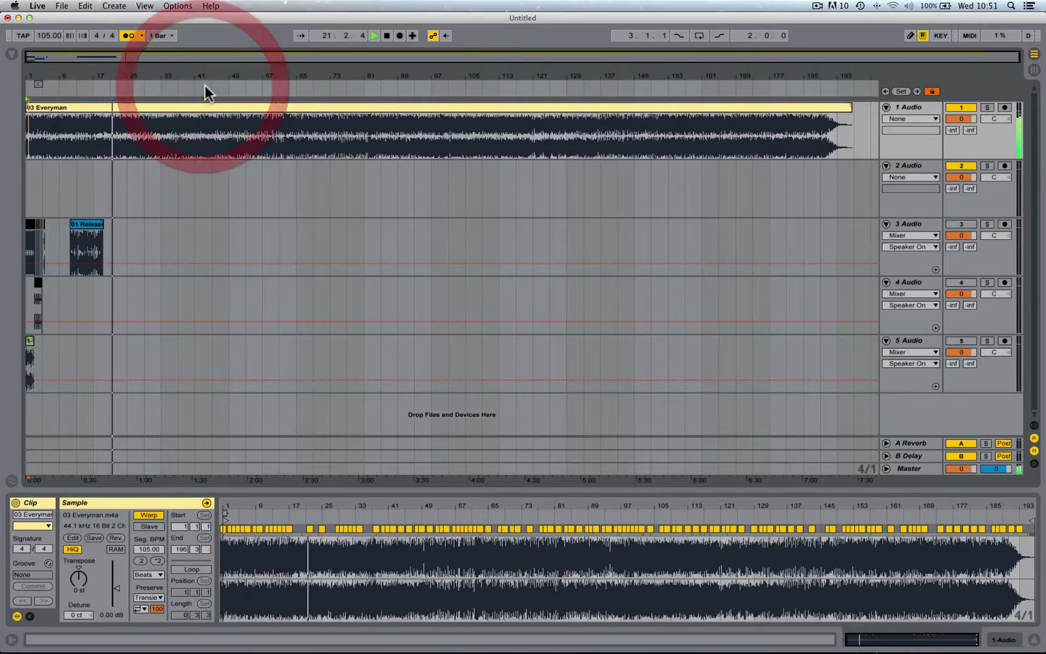
{"action": "left_click", "coordinate": [280, 86]}
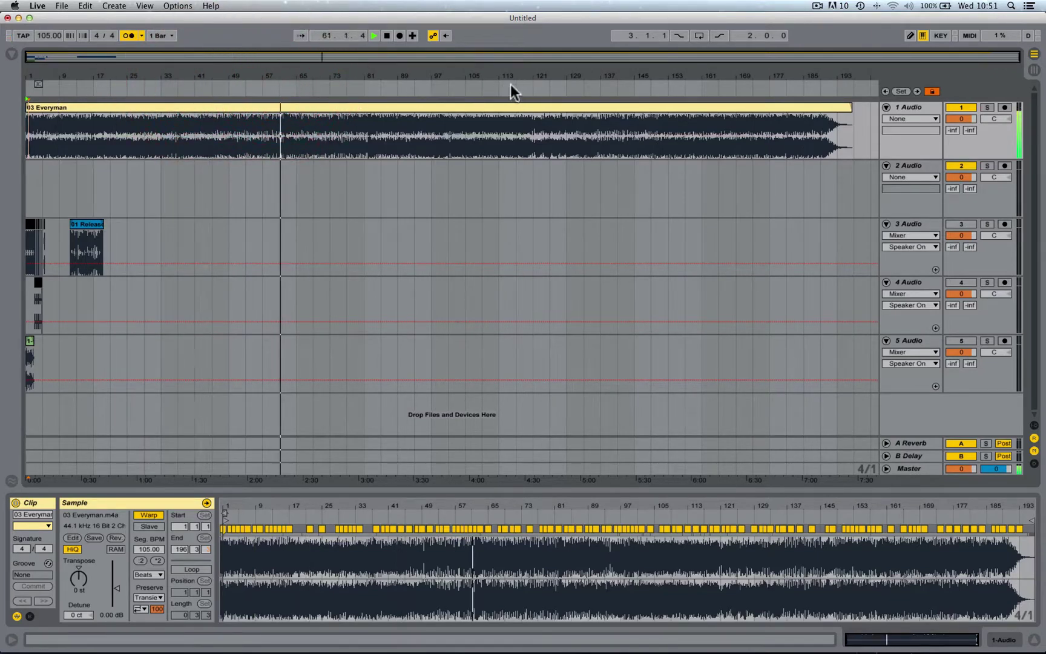
{"action": "left_click", "coordinate": [493, 85]}
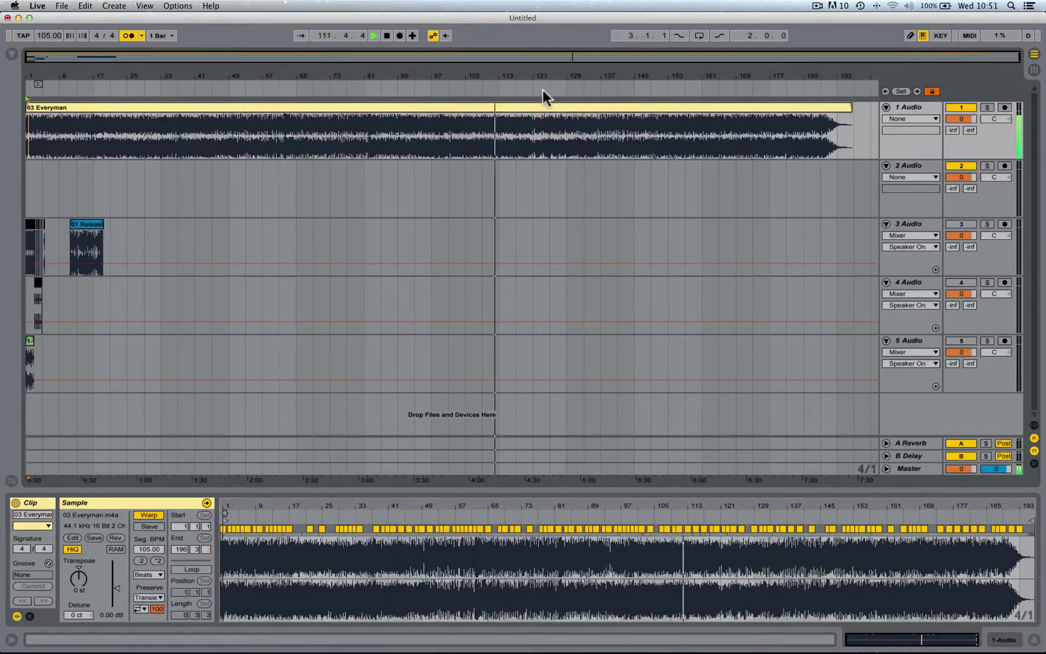
{"action": "left_click", "coordinate": [558, 90]}
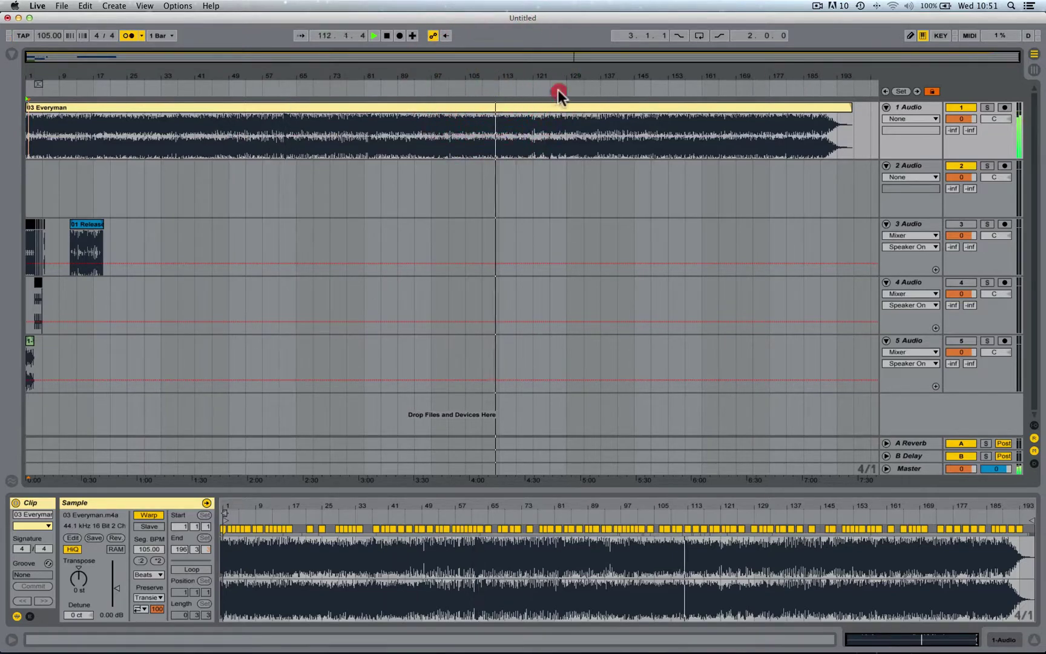
{"action": "left_click", "coordinate": [749, 85]}
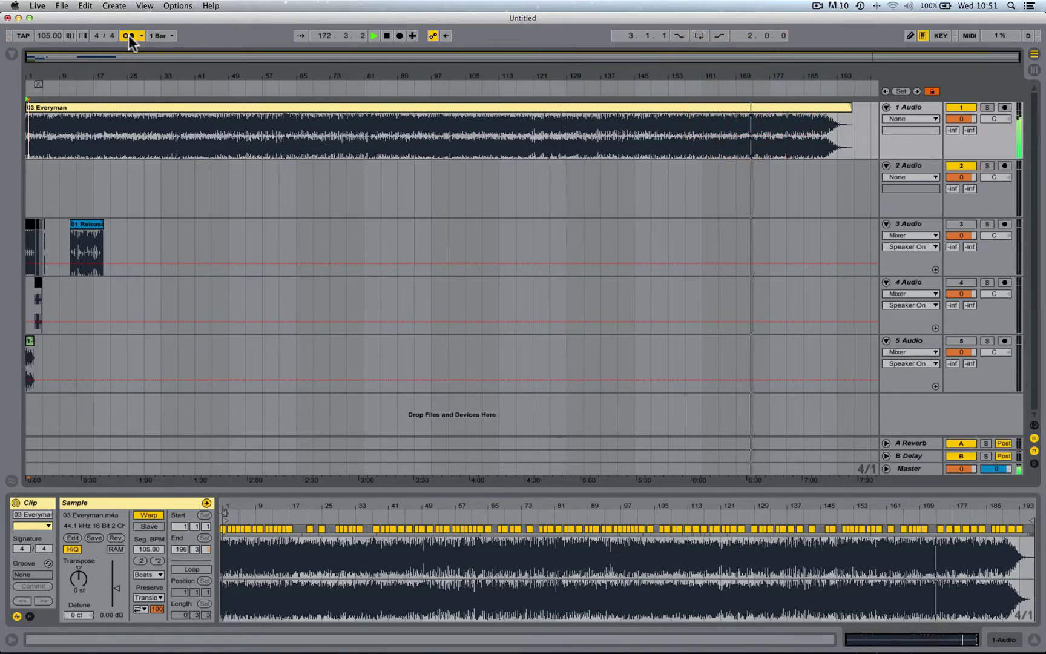
{"action": "left_click", "coordinate": [129, 36]}
{"action": "key", "text": "space"}
Step: Select the first two bars of the Everyman clip, from 1.1.1 to 3.1.1, and loop that selection
{"action": "left_click_drag", "start_coordinate": [31, 71], "coordinate": [33, 182]}
{"action": "key", "text": "space"}
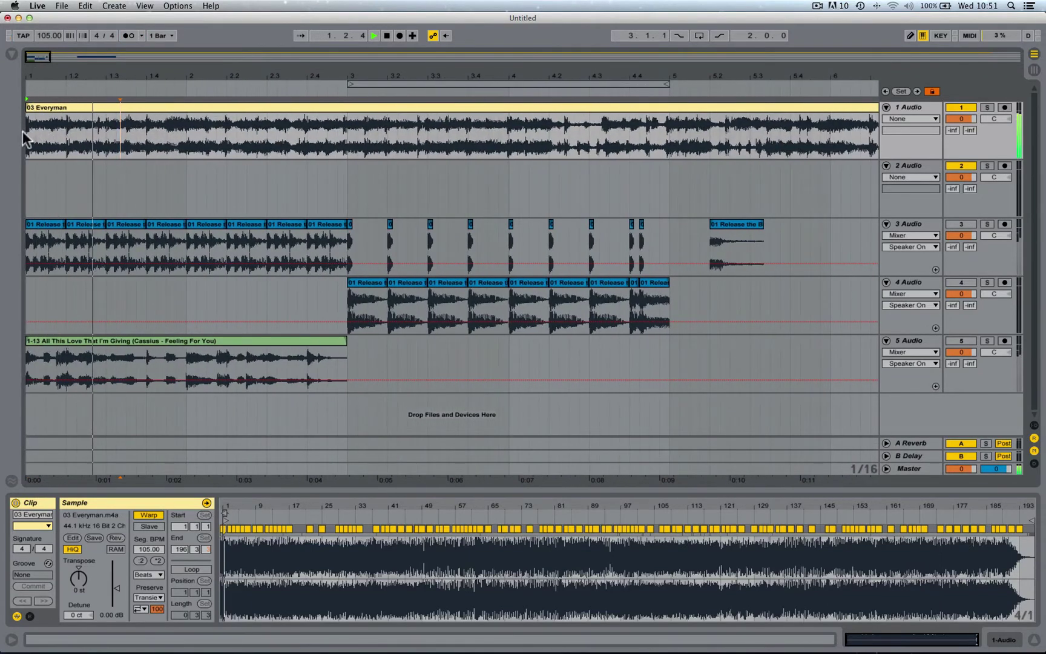
{"action": "left_click_drag", "start_coordinate": [28, 131], "coordinate": [348, 132]}
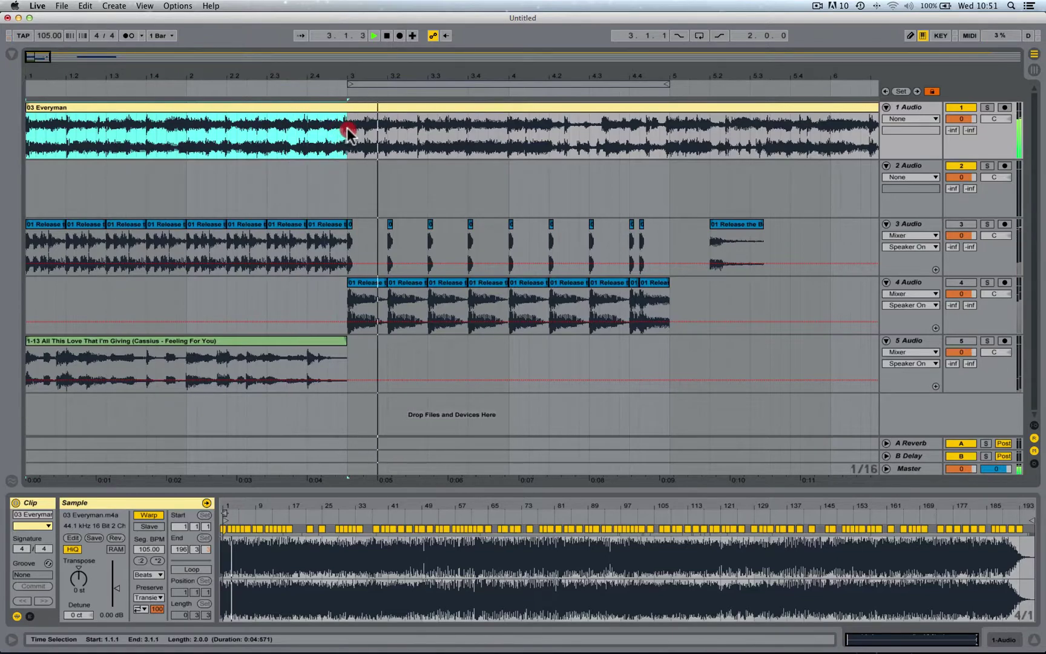
{"action": "left_click_drag", "start_coordinate": [345, 79], "coordinate": [287, 75]}
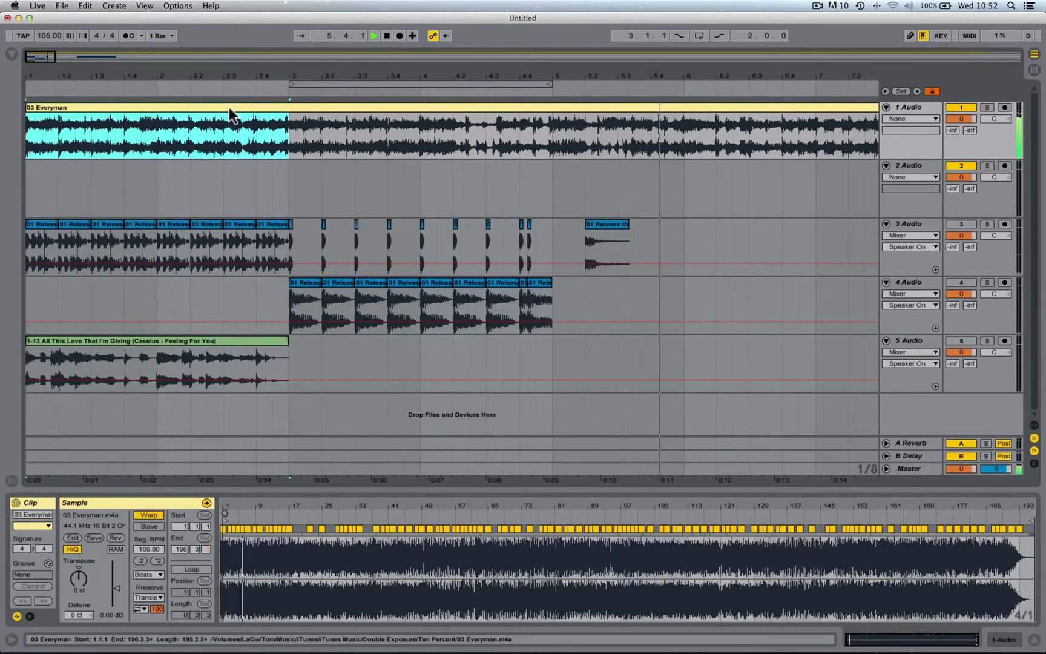
{"action": "key", "text": "space"}
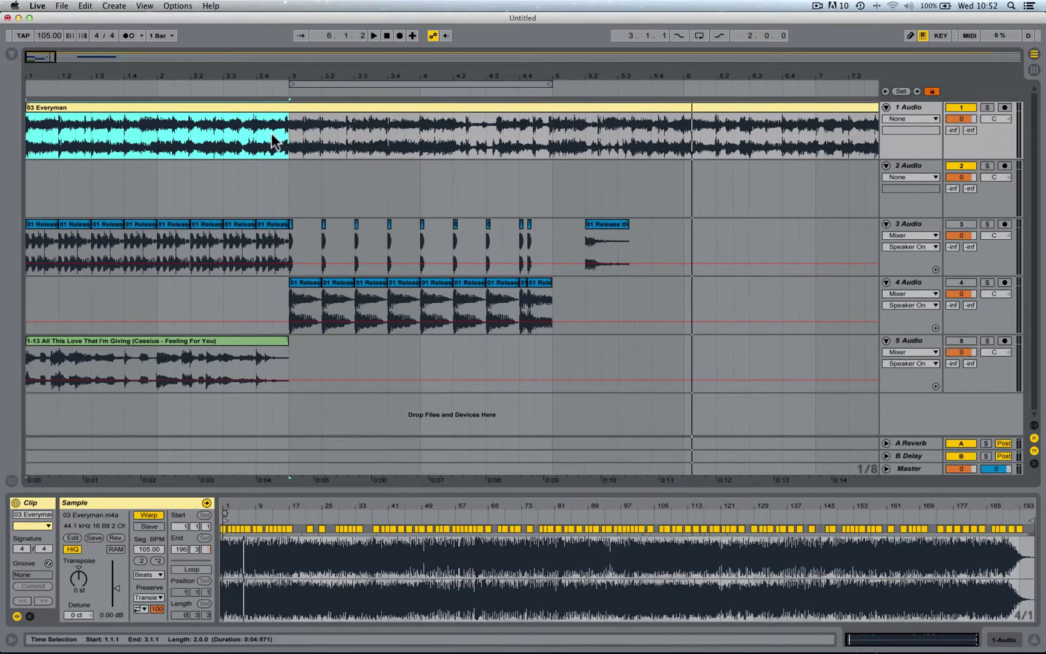
{"action": "left_click_drag", "start_coordinate": [287, 132], "coordinate": [3, 139]}
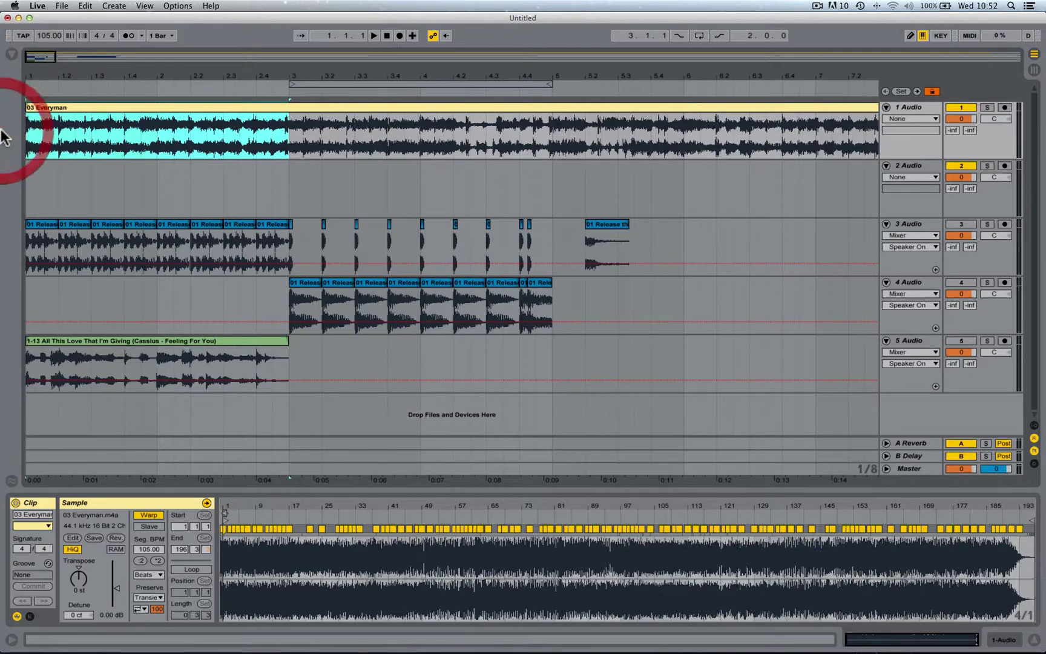
{"action": "key", "text": "super+l"}
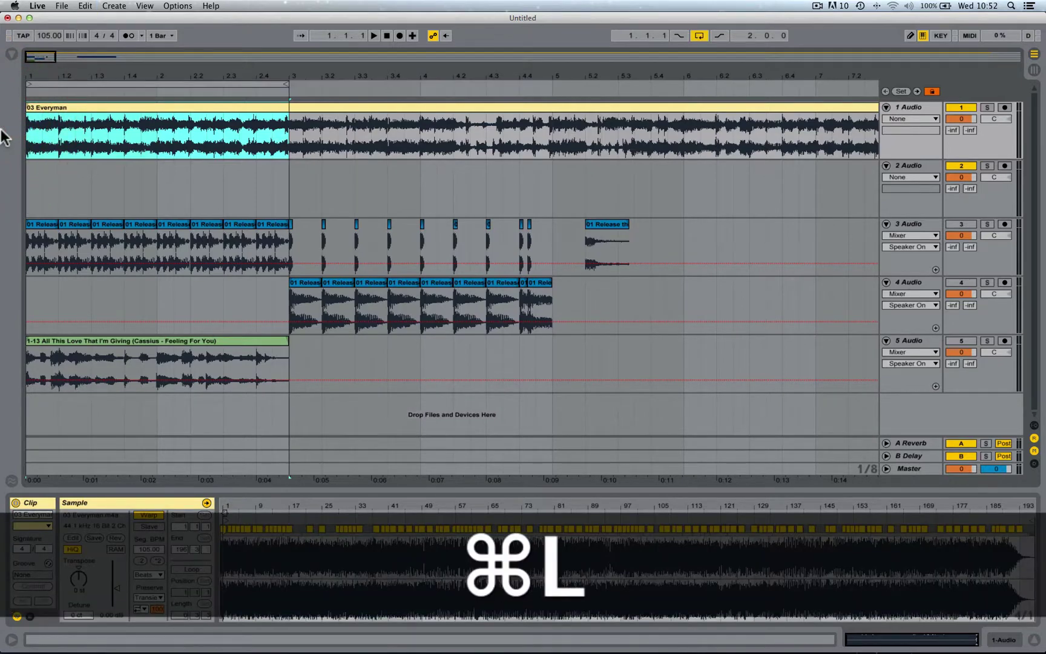
Step: Play the two-bar Everyman loop and briefly check it against the metronome
{"action": "key", "text": "space"}
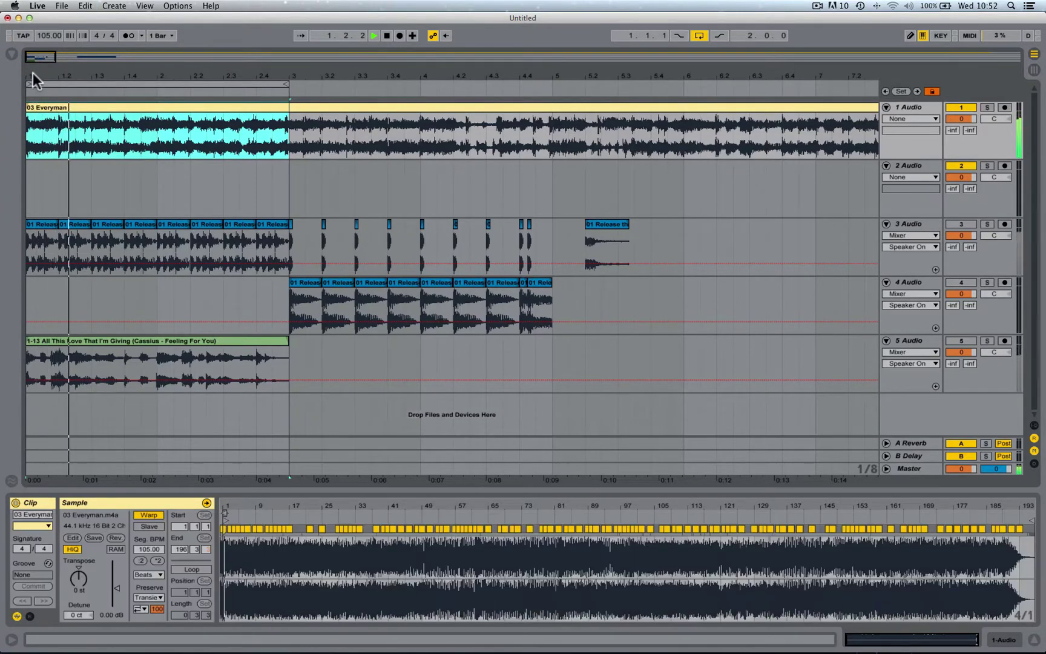
{"action": "left_click", "coordinate": [125, 34]}
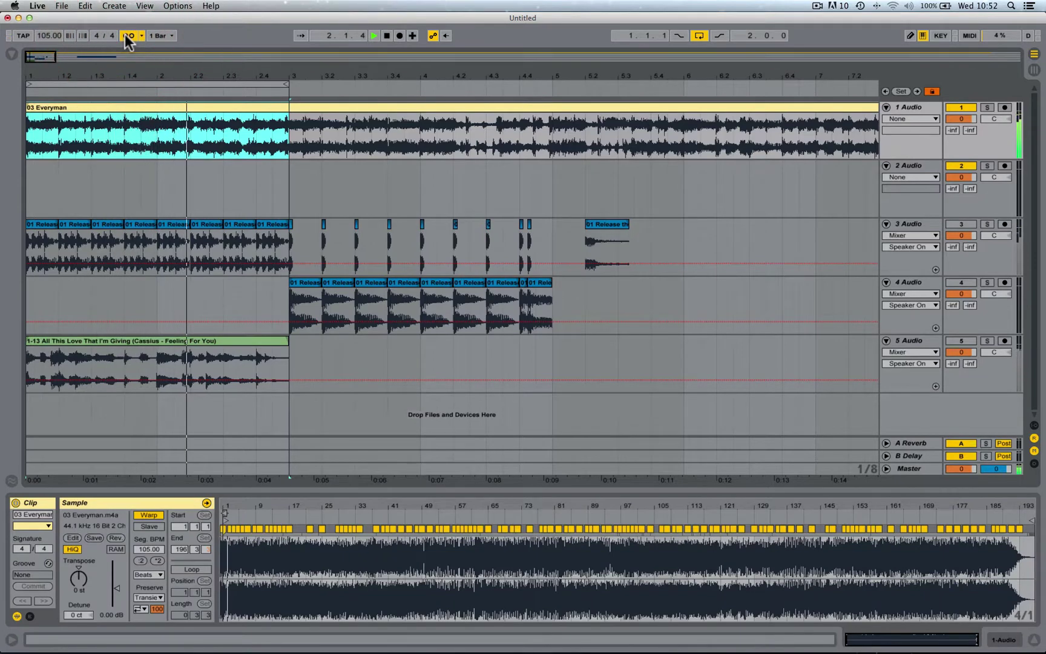
{"action": "left_click", "coordinate": [126, 34]}
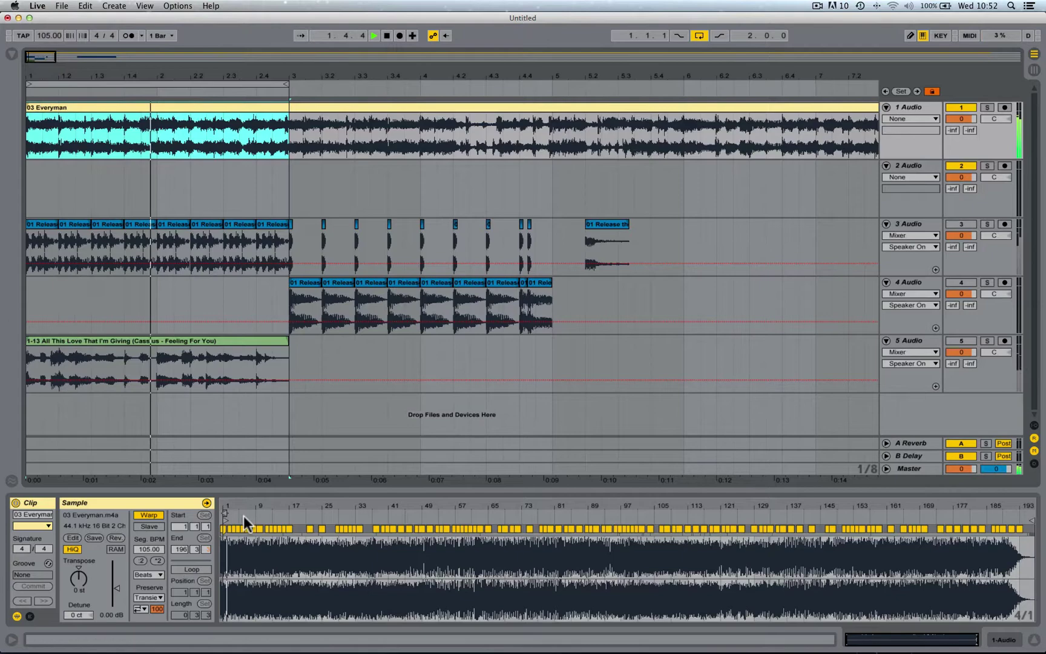
Step: Replace the Everyman warp marker at 3.1.1 with one on the transient just before it and align it to 3.1.1
{"action": "left_click_drag", "start_coordinate": [223, 503], "coordinate": [450, 510]}
{"action": "left_click_drag", "start_coordinate": [628, 507], "coordinate": [628, 571]}
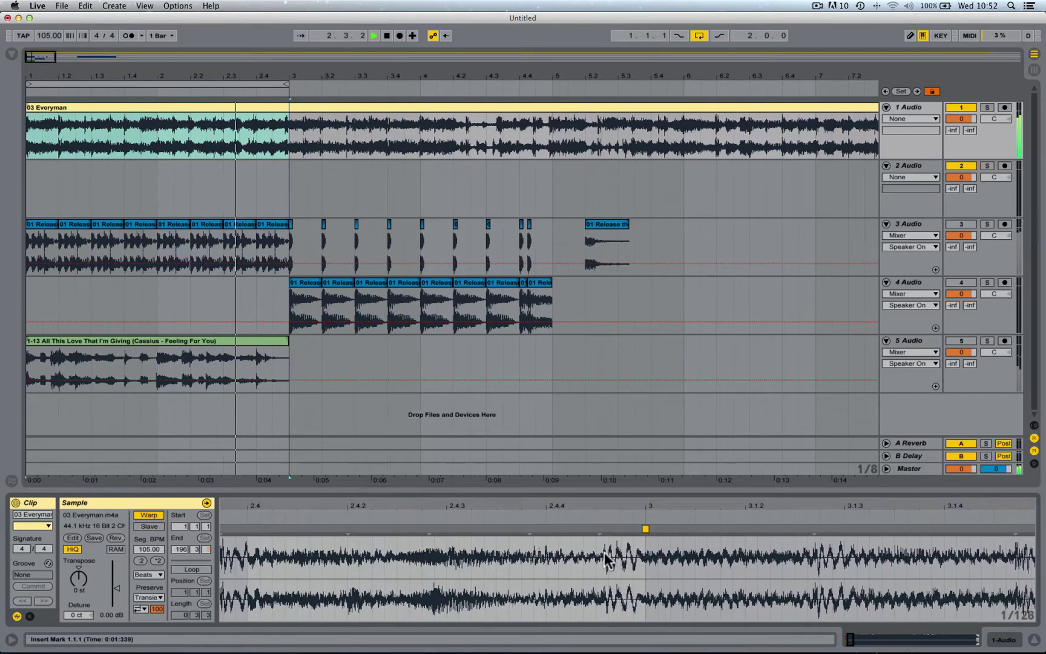
{"action": "left_click", "coordinate": [645, 527]}
{"action": "double_click", "coordinate": [645, 528]}
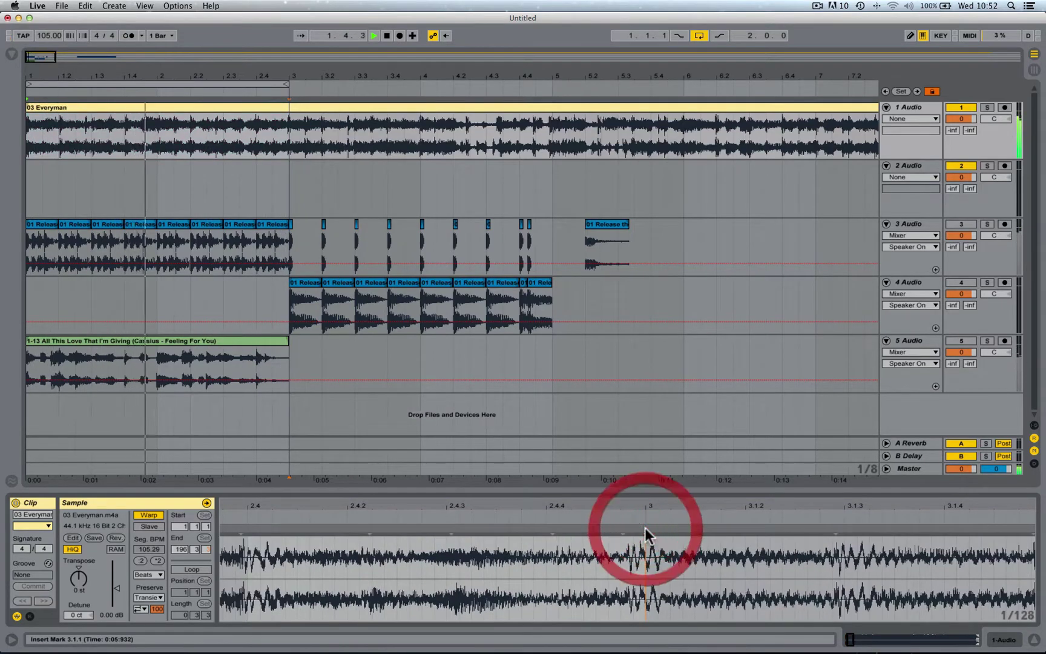
{"action": "left_click", "coordinate": [626, 554]}
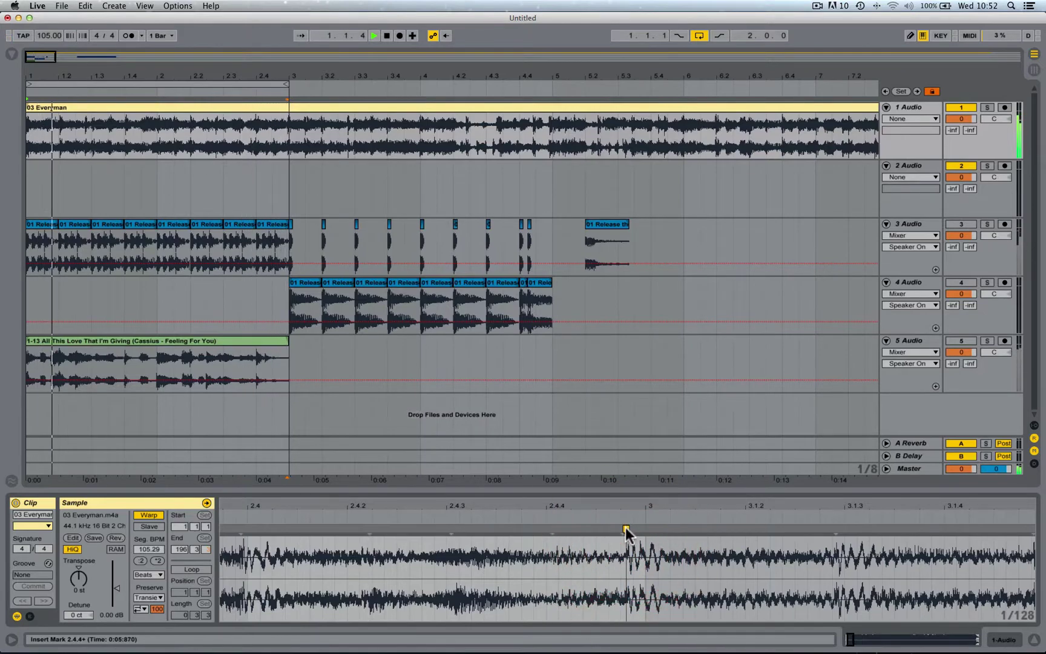
{"action": "mouse_move", "coordinate": [625, 528]}
{"action": "left_mouse_down"}
{"action": "mouse_move", "coordinate": [644, 530]}
{"action": "mouse_move", "coordinate": [637, 439]}
{"action": "left_mouse_up"}
Step: Reset the Everyman clip's warp marker at 2.1.1 and stop playback
{"action": "mouse_move", "coordinate": [454, 503]}
{"action": "left_mouse_down"}
{"action": "mouse_move", "coordinate": [452, 528]}
{"action": "mouse_move", "coordinate": [526, 516]}
{"action": "mouse_move", "coordinate": [536, 503]}
{"action": "mouse_move", "coordinate": [536, 540]}
{"action": "mouse_move", "coordinate": [536, 526]}
{"action": "mouse_move", "coordinate": [491, 530]}
{"action": "mouse_move", "coordinate": [472, 485]}
{"action": "left_mouse_up"}
{"action": "double_click", "coordinate": [507, 529]}
{"action": "key", "text": "space"}
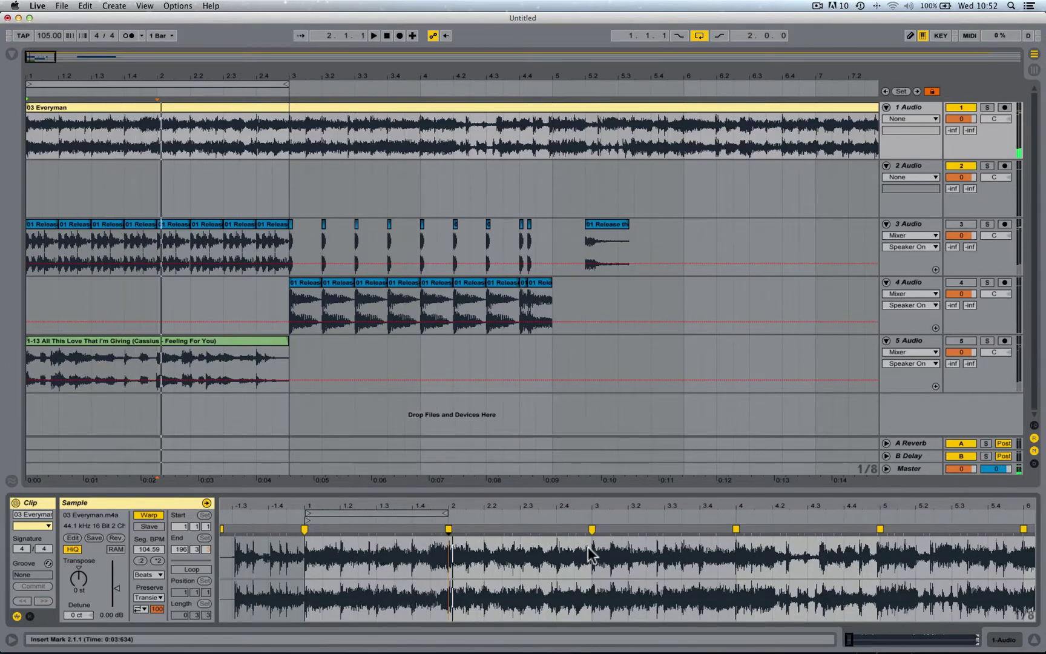
Step: Insert warp markers on the transients between 1.1.1 and 3.1.1 of the Everyman sample and quantize that range to 1/16 at 50%
{"action": "left_click_drag", "start_coordinate": [592, 551], "coordinate": [305, 556]}
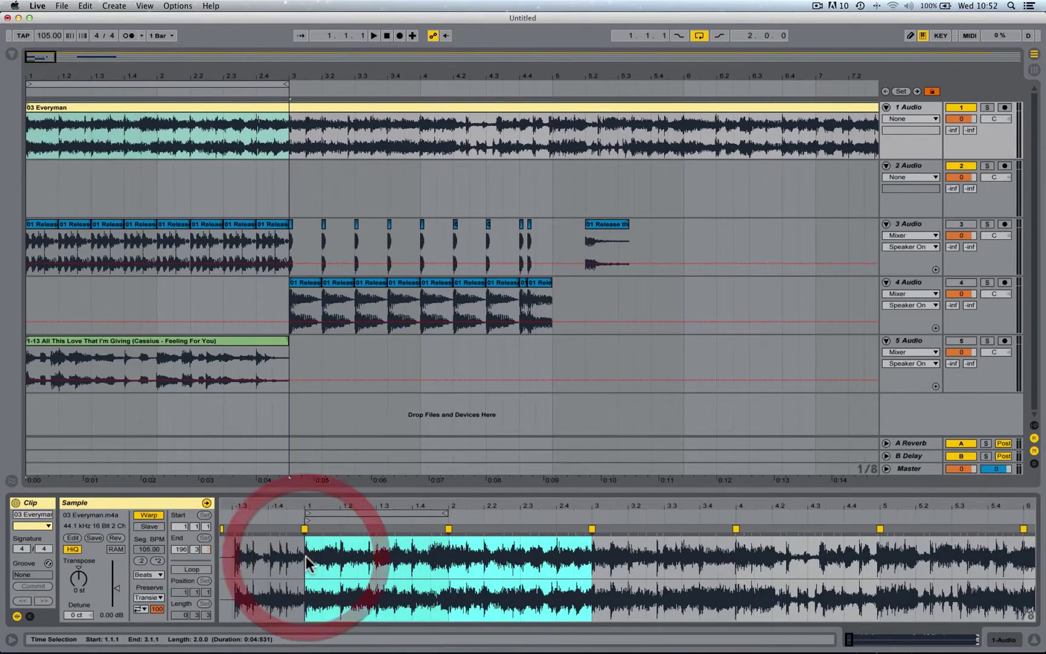
{"action": "key", "text": "super+i"}
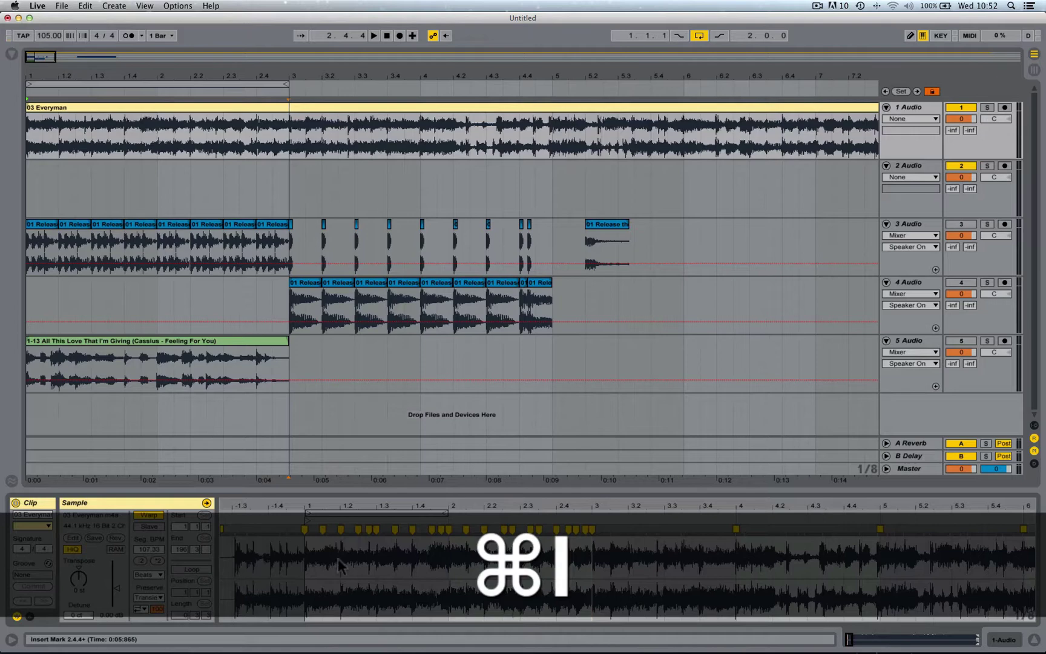
{"action": "left_click_drag", "start_coordinate": [306, 566], "coordinate": [592, 572]}
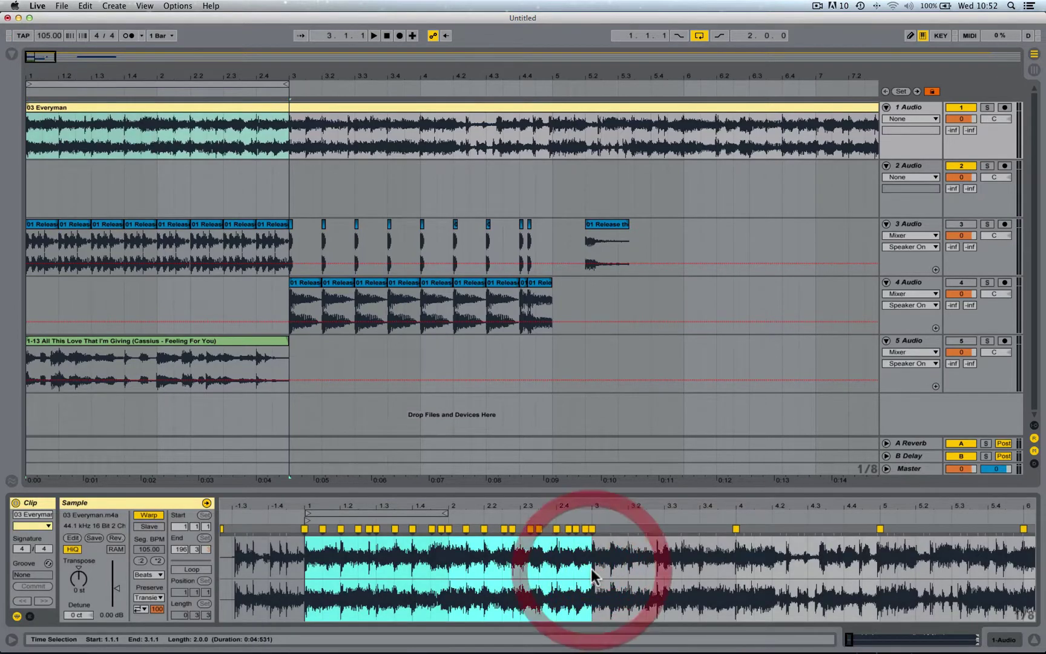
{"action": "key", "text": "super+shift+u"}
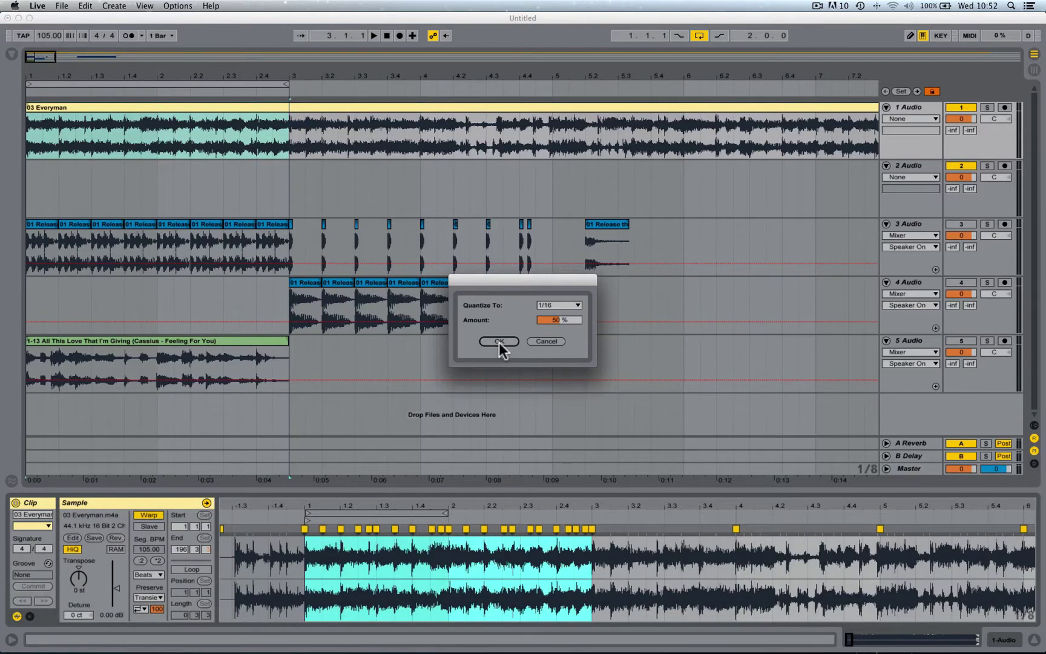
{"action": "left_click", "coordinate": [499, 342]}
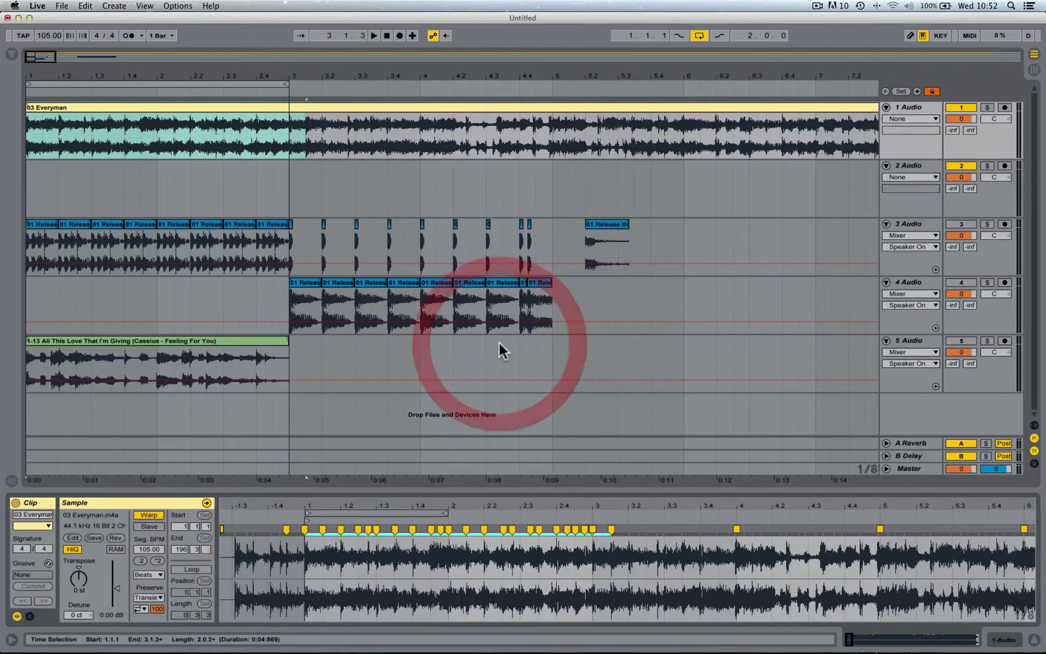
Step: Play the quantized Everyman loop against the metronome, set its warp mode to Complex Pro, and turn the metronome off
{"action": "left_click", "coordinate": [129, 36]}
{"action": "key", "text": "space"}
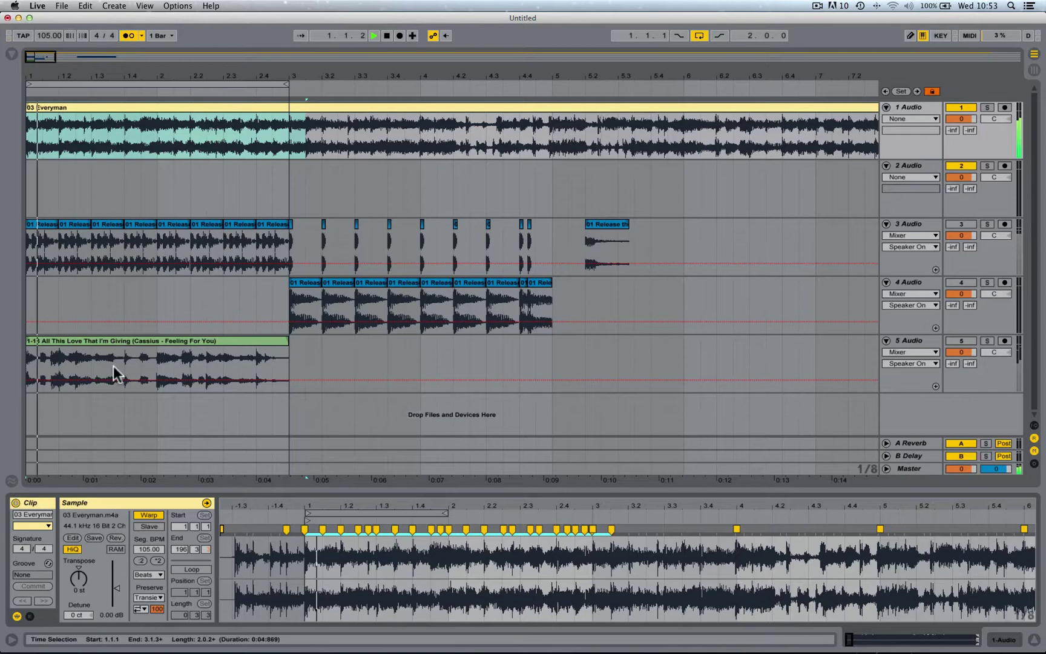
{"action": "left_click", "coordinate": [145, 573]}
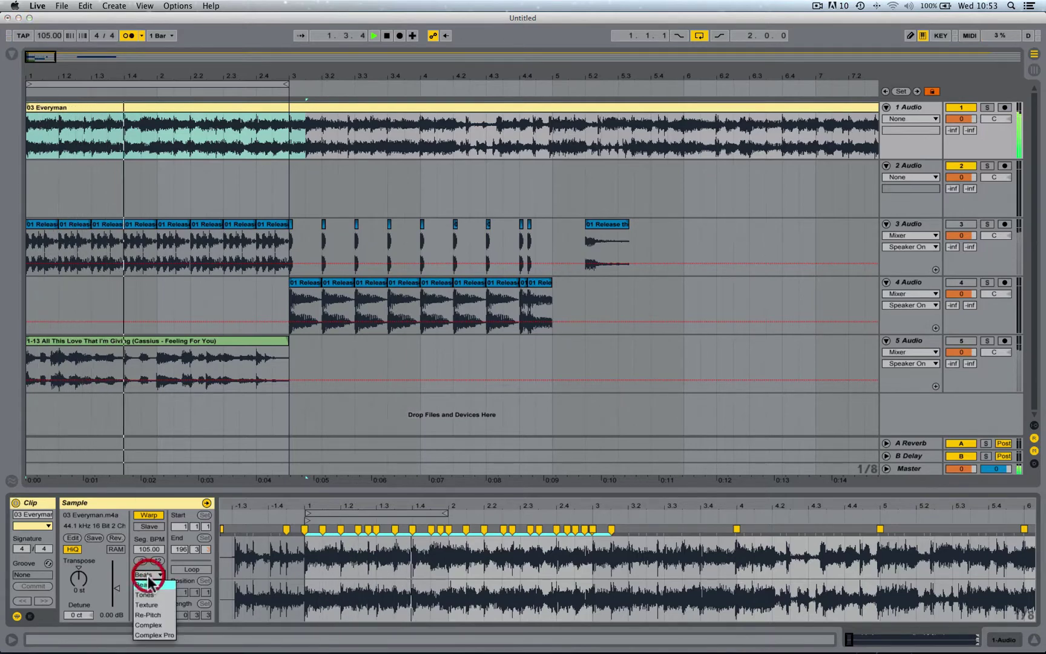
{"action": "left_click", "coordinate": [159, 635]}
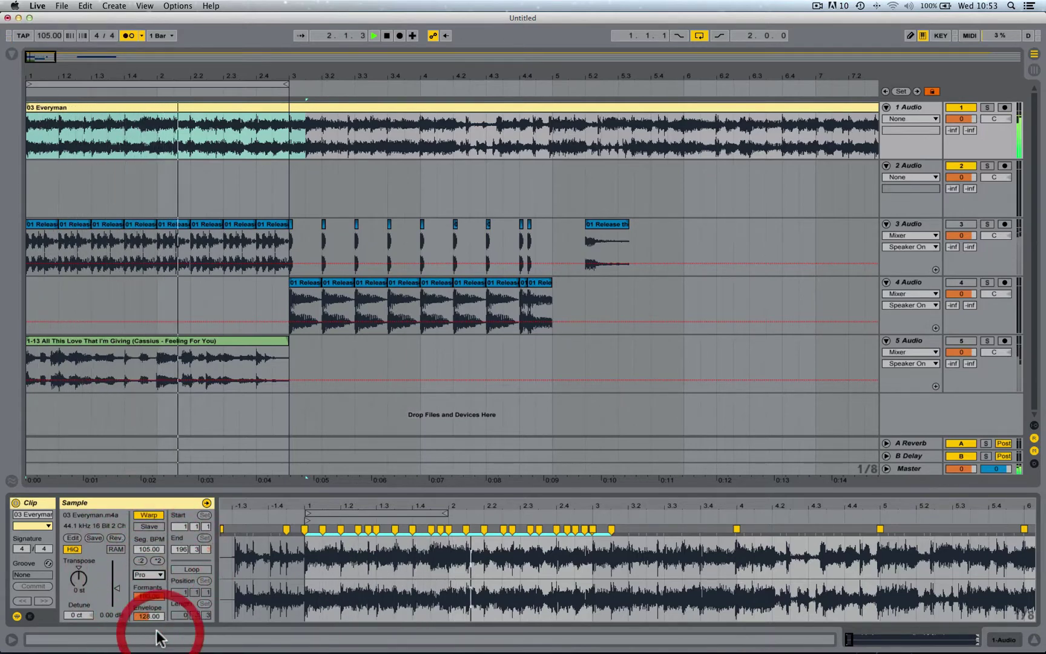
{"action": "left_click", "coordinate": [130, 35]}
Step: Stop playback and split the Everyman clip on track 1 at 3.1.1
{"action": "left_click_drag", "start_coordinate": [238, 72], "coordinate": [58, 74]}
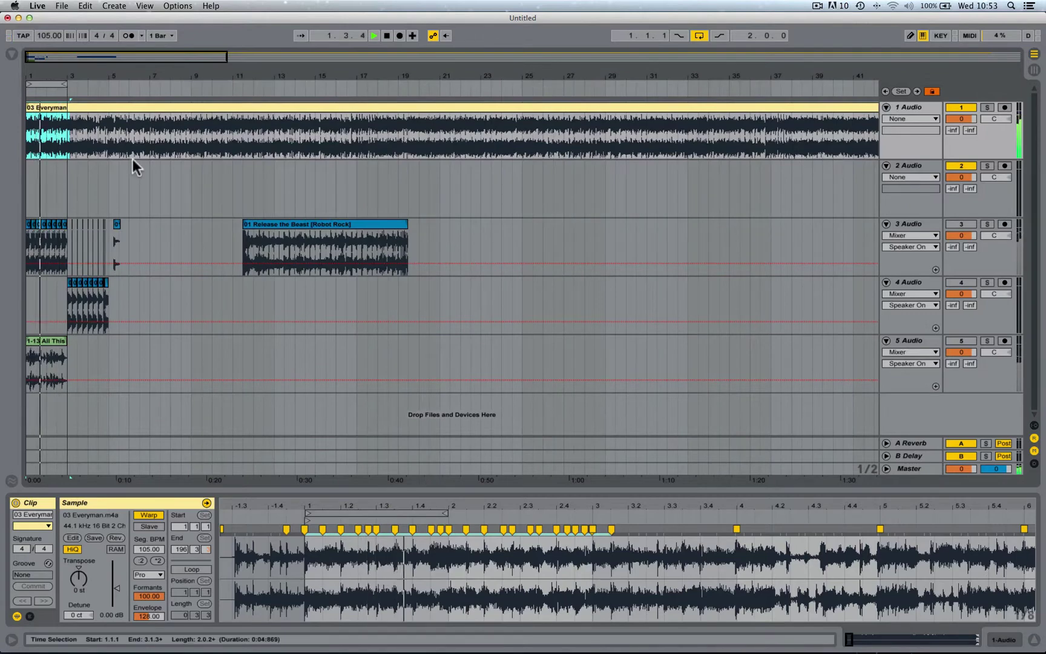
{"action": "key", "text": "space"}
{"action": "left_click", "coordinate": [66, 124]}
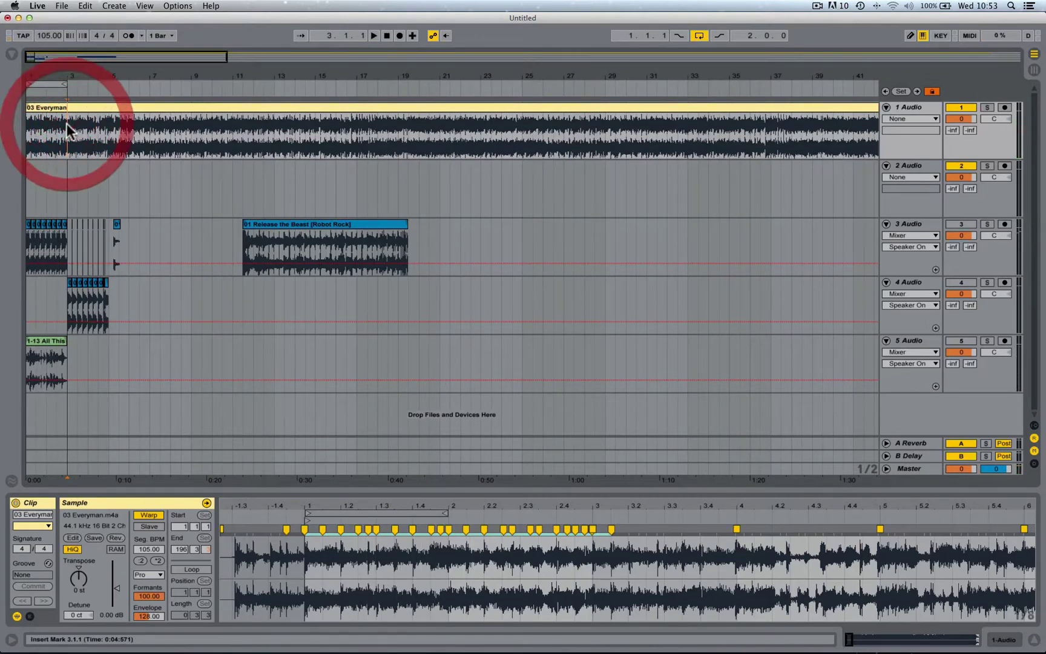
{"action": "key", "text": "super+e"}
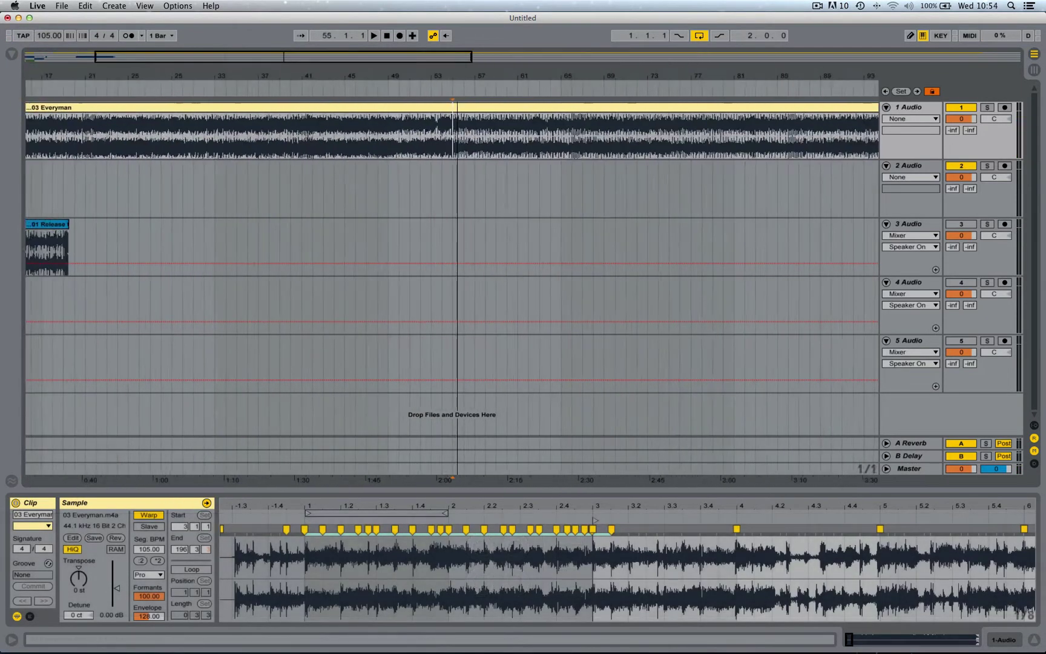
Step: Play the remaining Everyman clip from 49.3.1 and listen through the section around bar 55 for another sample
{"action": "left_click_drag", "start_coordinate": [449, 76], "coordinate": [404, 100]}
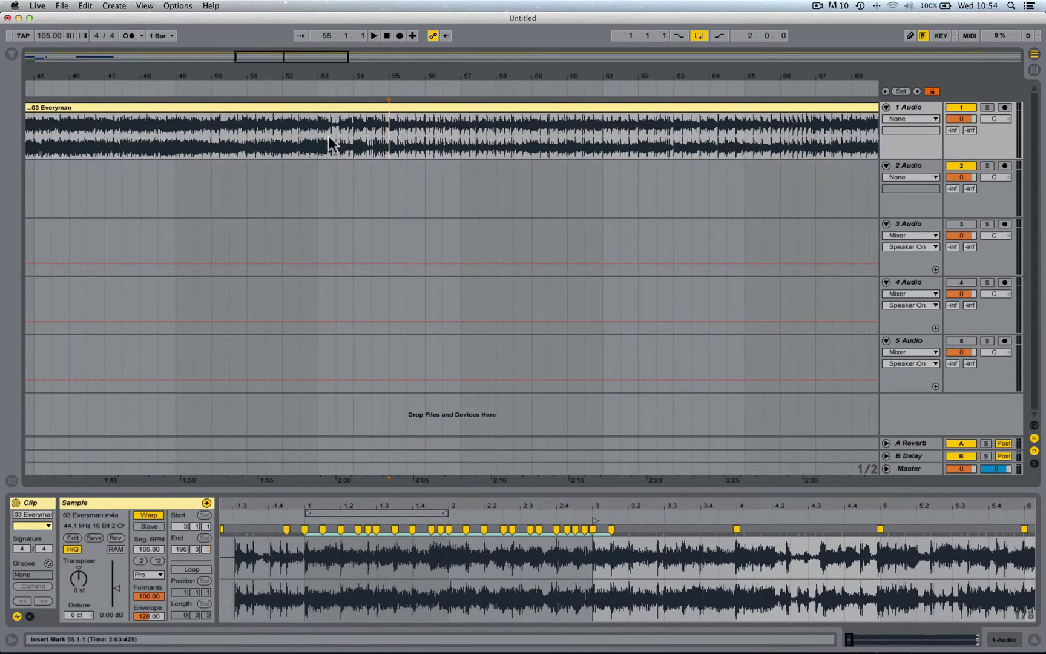
{"action": "left_click", "coordinate": [197, 130]}
{"action": "key", "text": "space"}
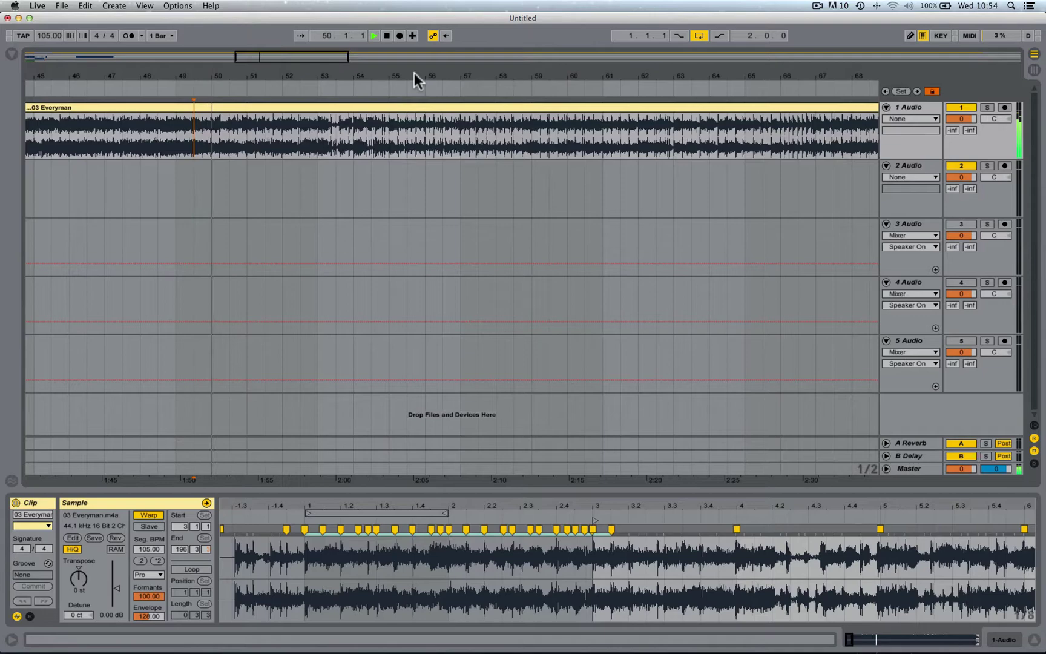
{"action": "left_click_drag", "start_coordinate": [414, 73], "coordinate": [415, 118]}
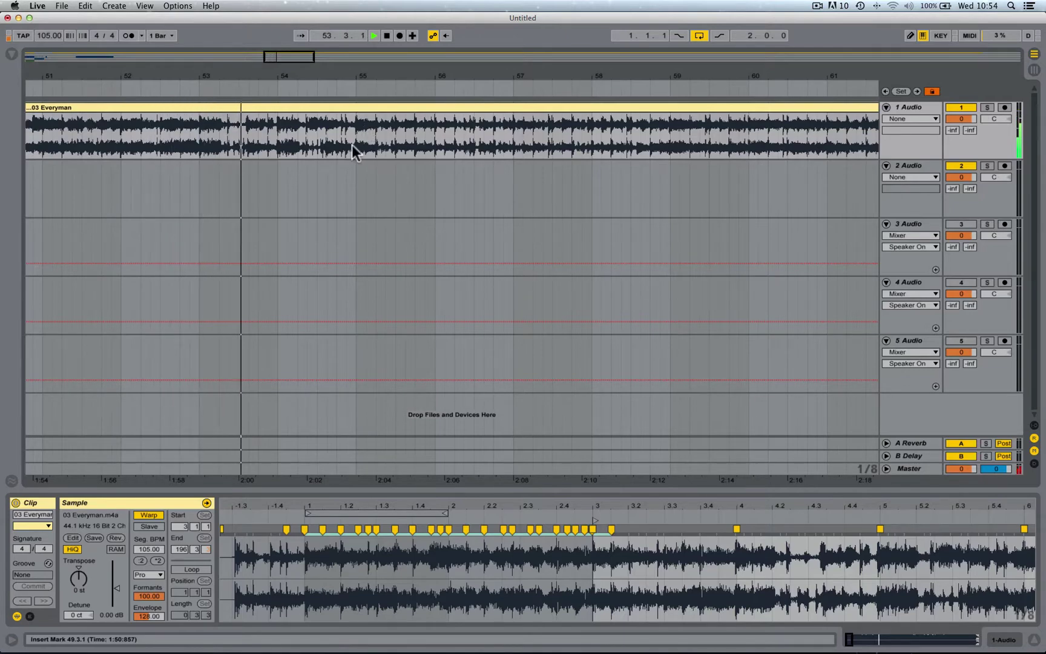
{"action": "left_click_drag", "start_coordinate": [379, 73], "coordinate": [313, 57]}
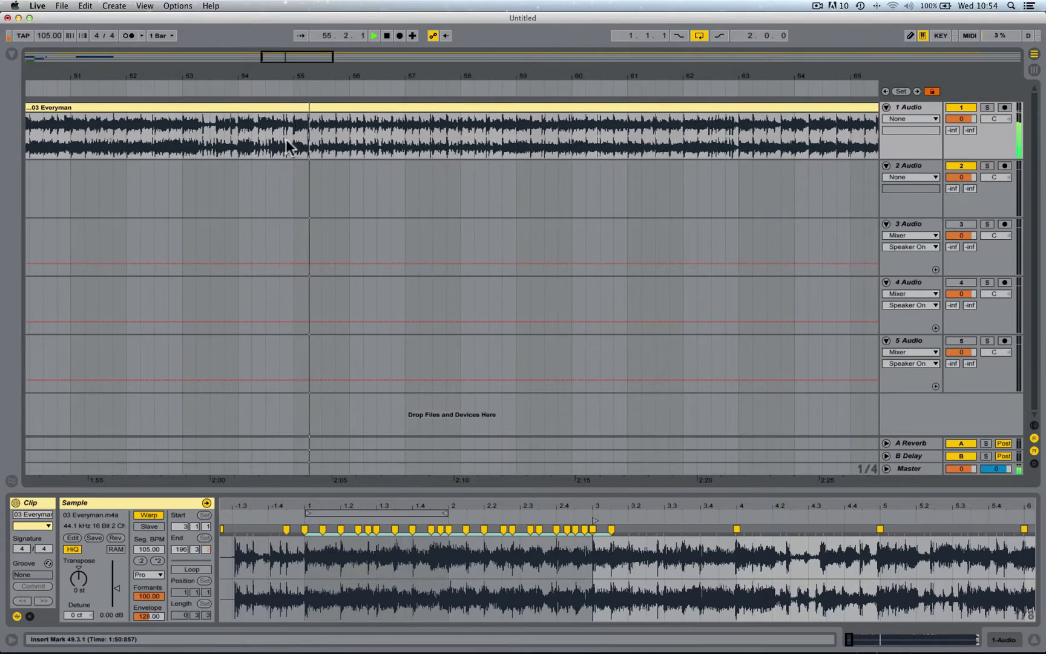
Step: Select the Everyman clip from 55.1.1 to 57.1.1, loop that selection and play it
{"action": "left_click_drag", "start_coordinate": [290, 138], "coordinate": [401, 126]}
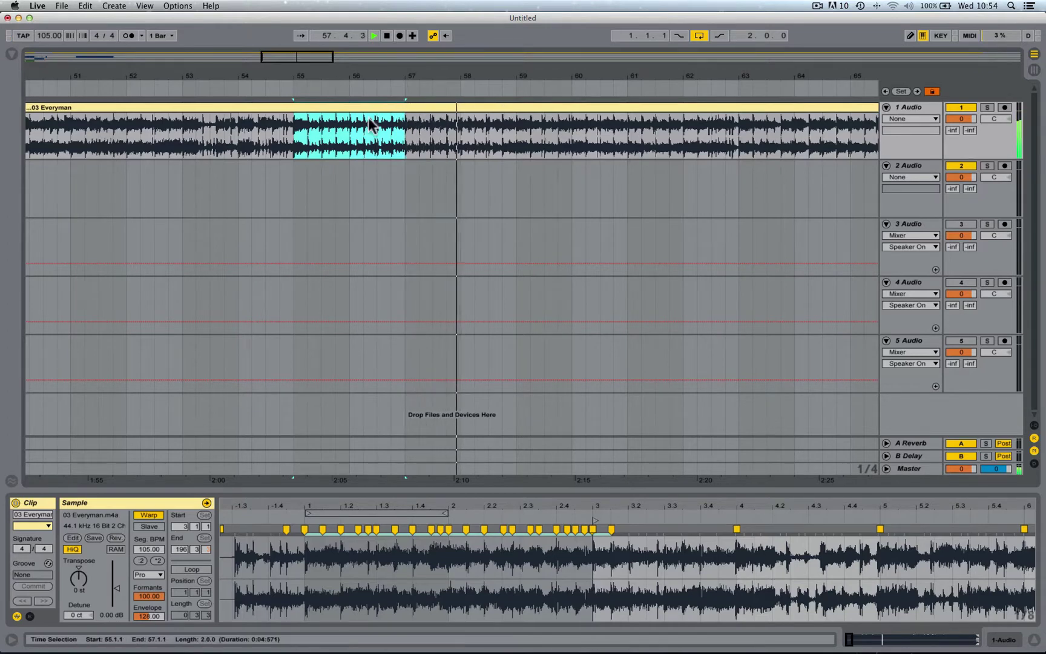
{"action": "key", "text": "super+l"}
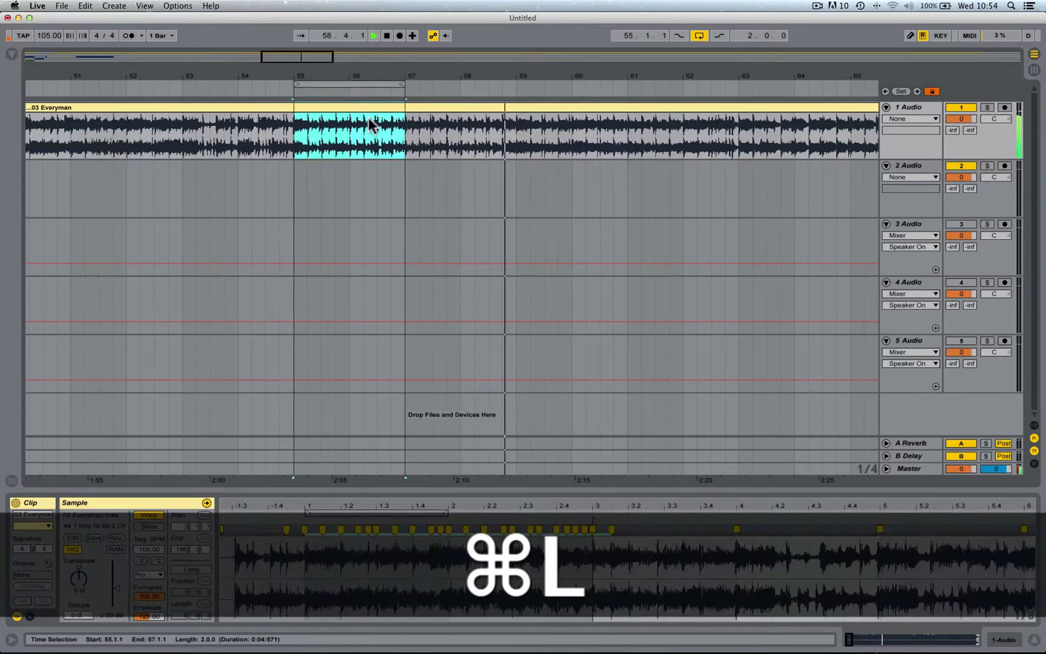
{"action": "key", "text": "space"}
Step: Split the Everyman clip at 55.1.1 and delete the part before the loop
{"action": "left_click_drag", "start_coordinate": [341, 75], "coordinate": [341, 42]}
{"action": "left_click", "coordinate": [326, 121]}
{"action": "key", "text": "super+e"}
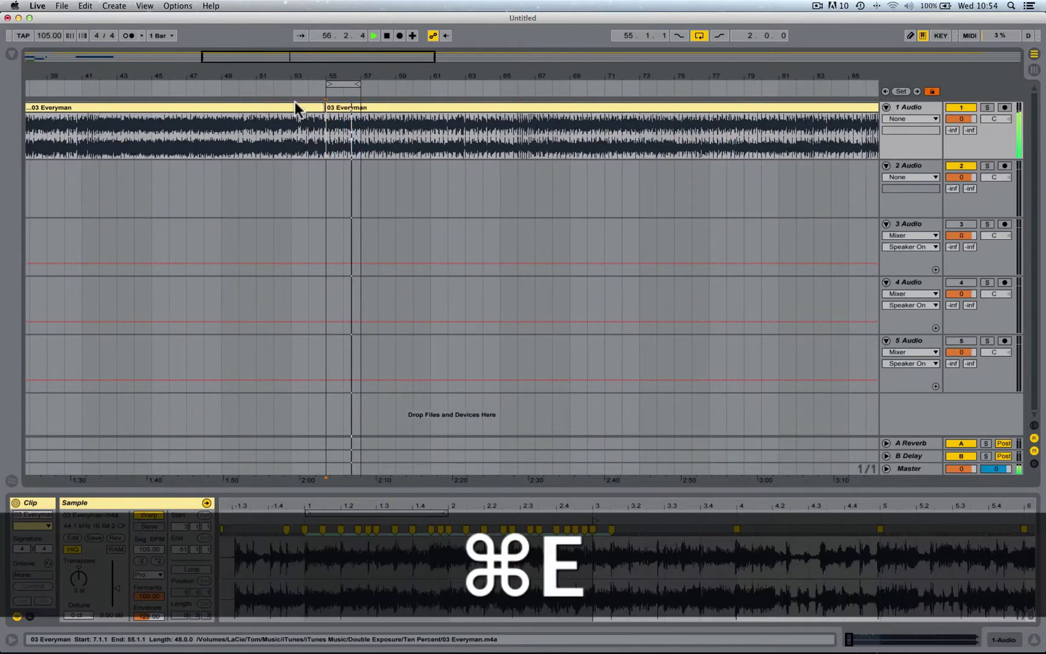
{"action": "left_click", "coordinate": [292, 104]}
{"action": "key", "text": "Delete"}
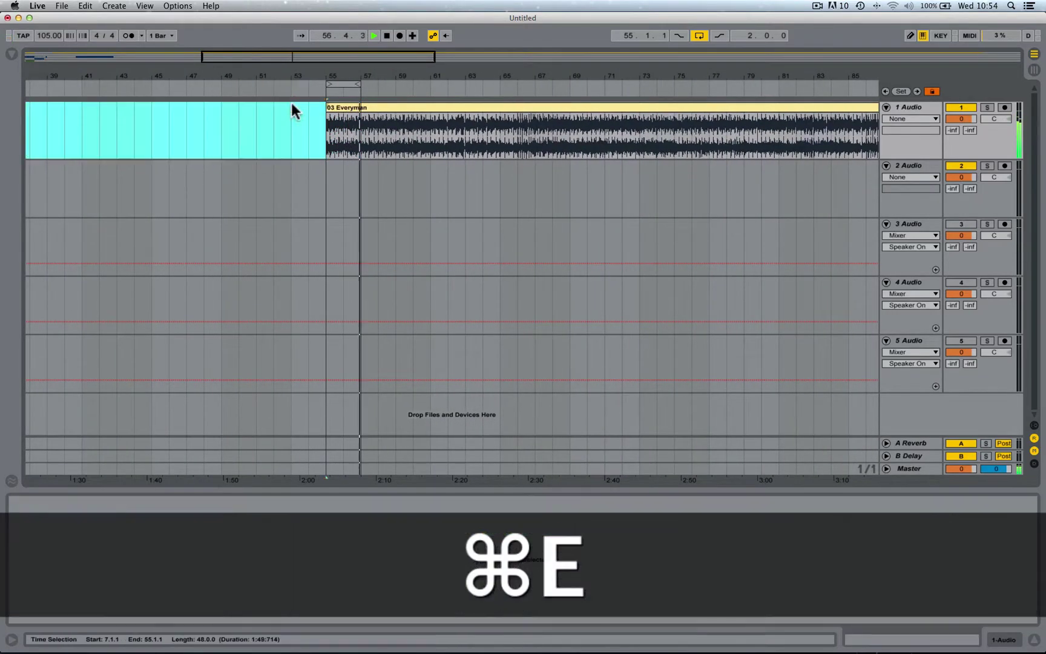
Step: Split the Everyman clip at 57.1.1 and delete the part after the loop
{"action": "left_click", "coordinate": [362, 117]}
{"action": "key", "text": "super+e"}
{"action": "left_click", "coordinate": [380, 104]}
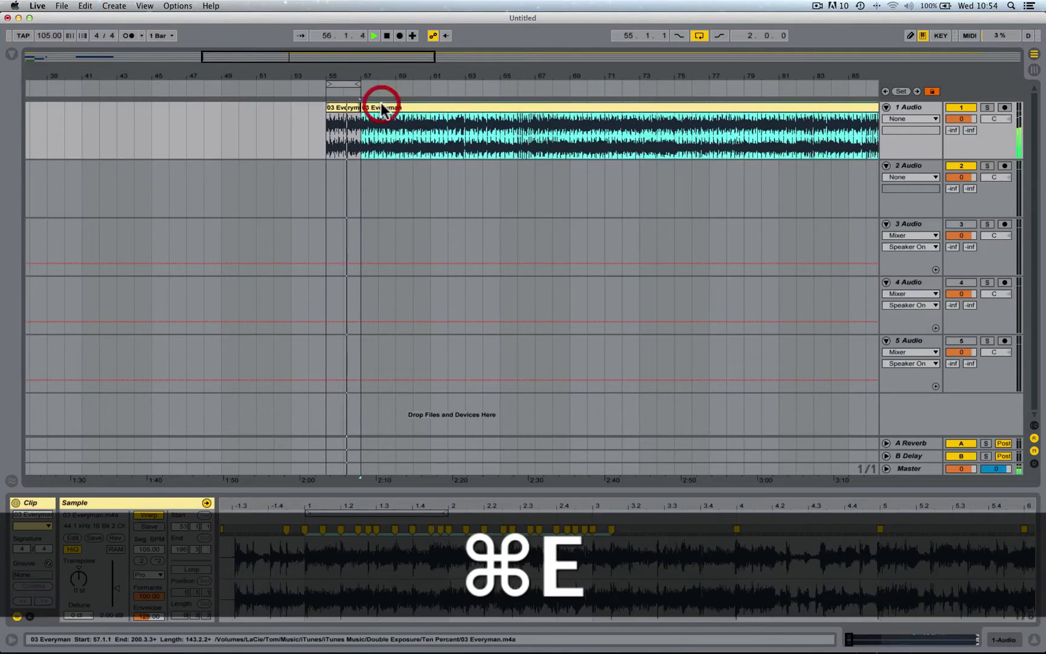
{"action": "key", "text": "Delete"}
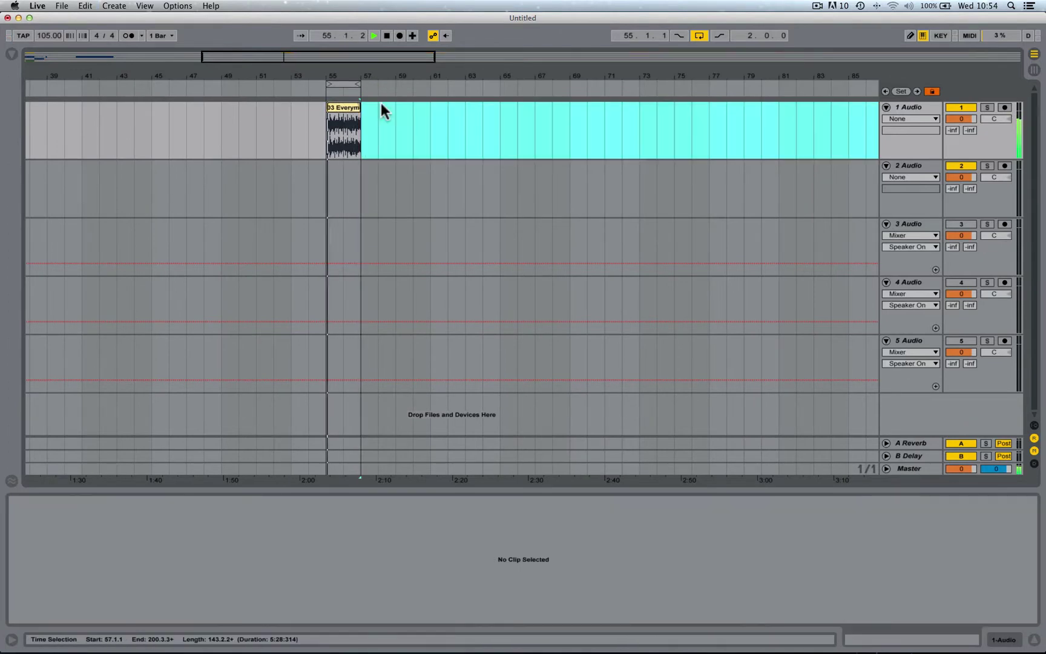
Step: Select the isolated two-bar Everyman clip at bar 55, listen to it looping, and stop playback
{"action": "left_click_drag", "start_coordinate": [341, 55], "coordinate": [341, 126]}
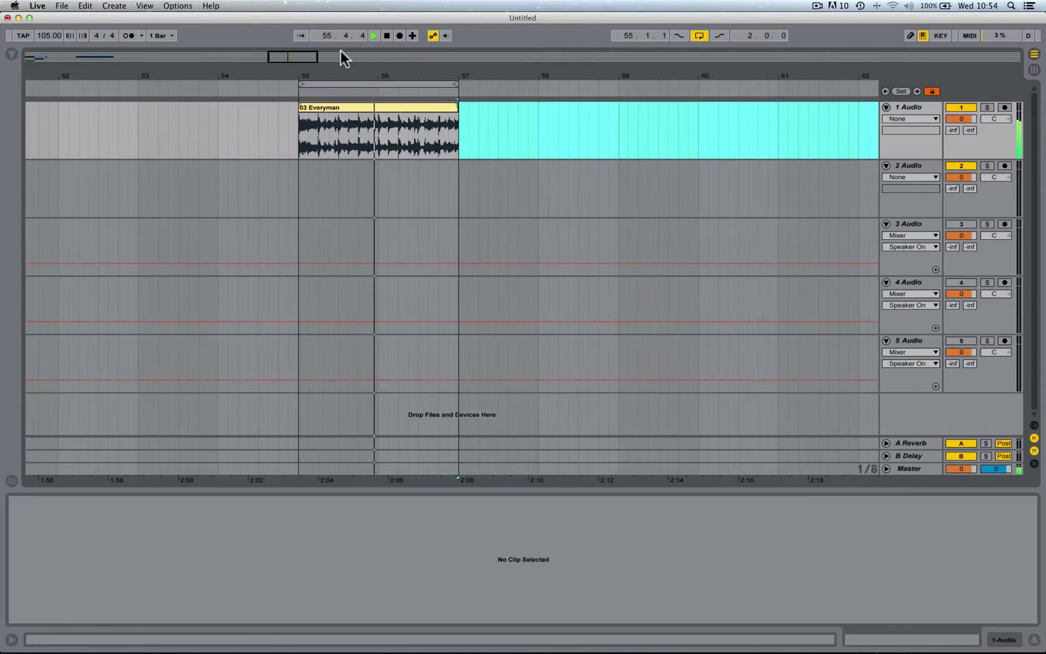
{"action": "left_click", "coordinate": [356, 105]}
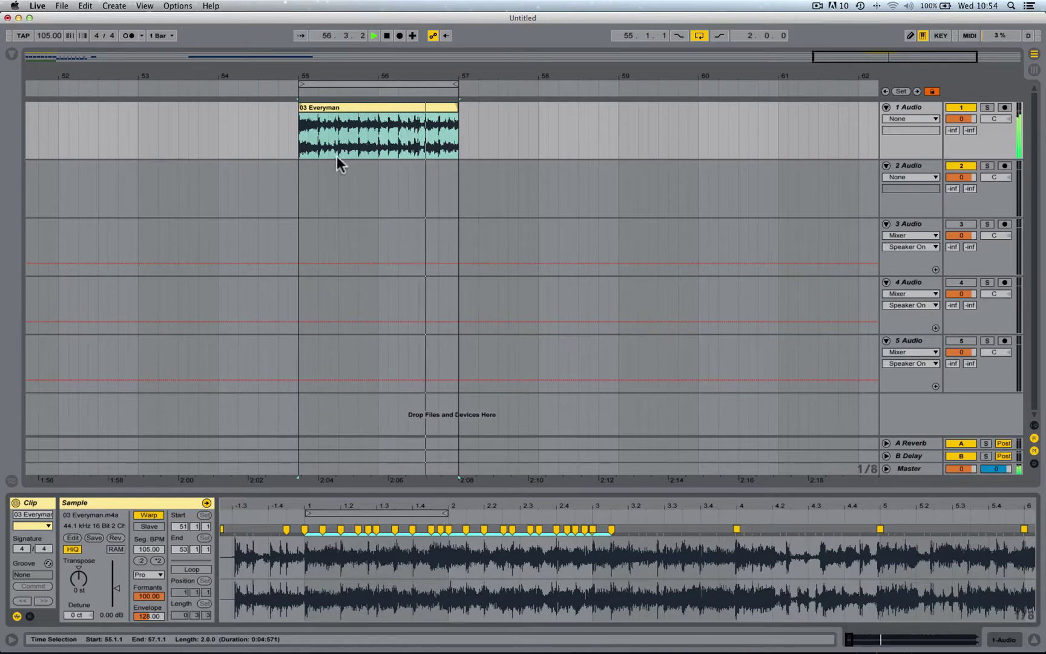
{"action": "key", "text": "space"}
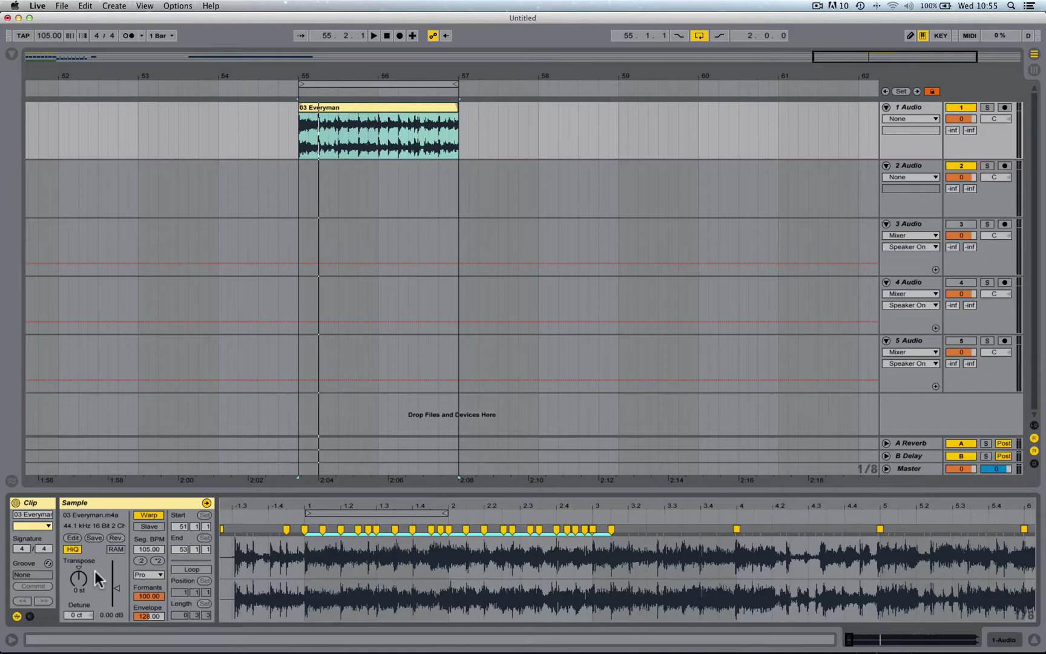
Step: Set the two-bar Everyman clip's warp mode to Re-Pitch and raise the song tempo to 125 BPM while the loop plays
{"action": "left_click", "coordinate": [147, 574]}
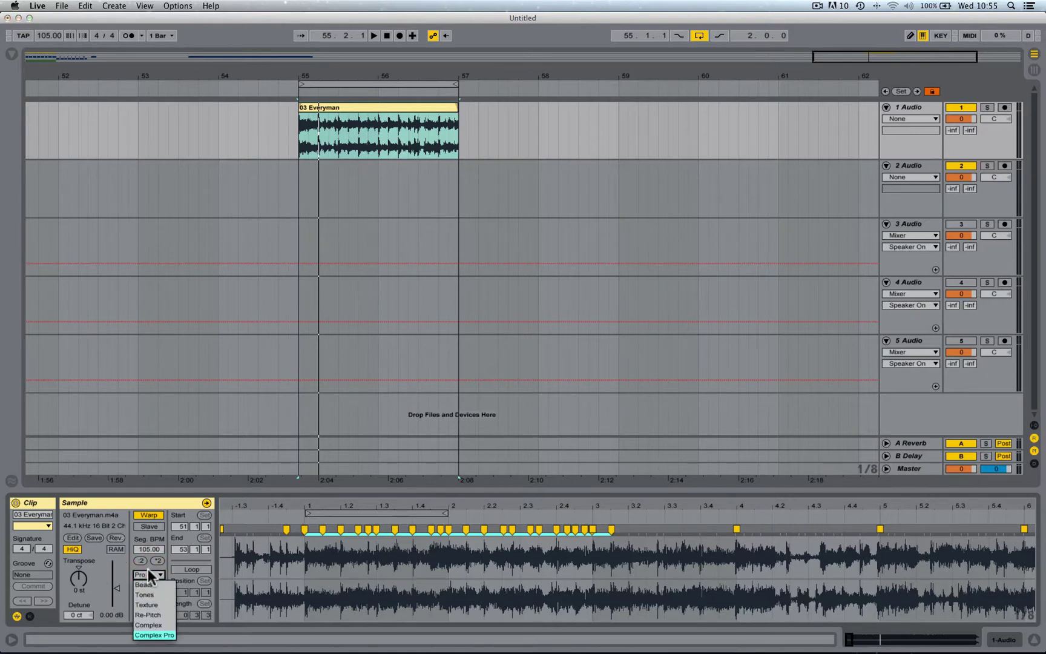
{"action": "left_click", "coordinate": [144, 614]}
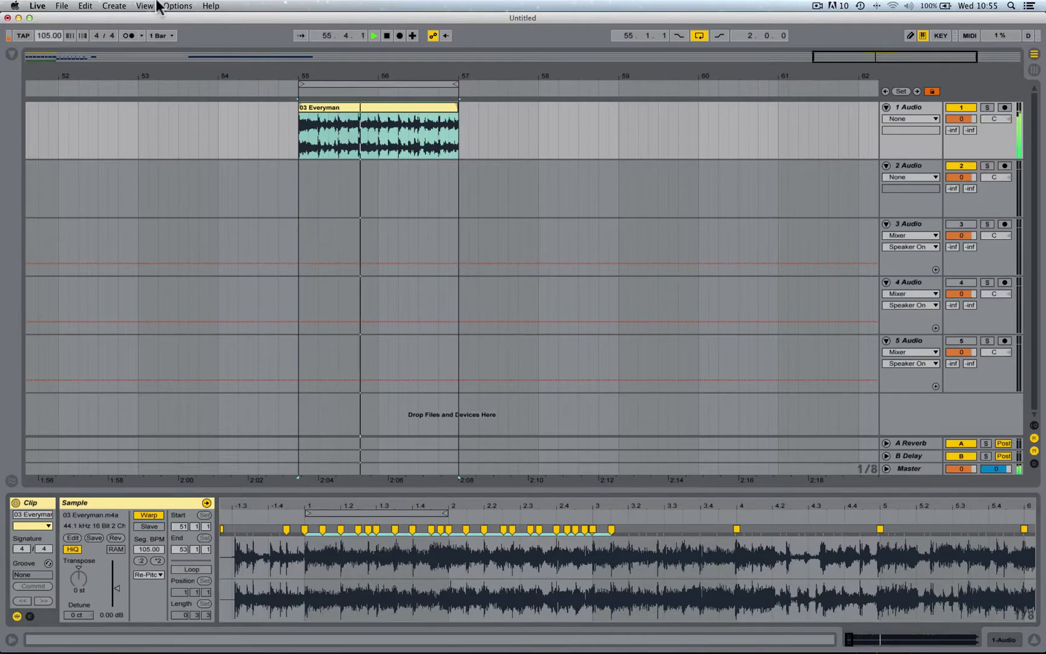
{"action": "key", "text": "Up"}
{"action": "key", "text": "Up"}
{"action": "key", "text": "Up"}
{"action": "key", "text": "Up"}
{"action": "key", "text": "Up"}
{"action": "key", "text": "Up"}
{"action": "key", "text": "Up"}
{"action": "key", "text": "Up"}
{"action": "key", "text": "Up"}
{"action": "key", "text": "Up"}
{"action": "key", "text": "Up"}
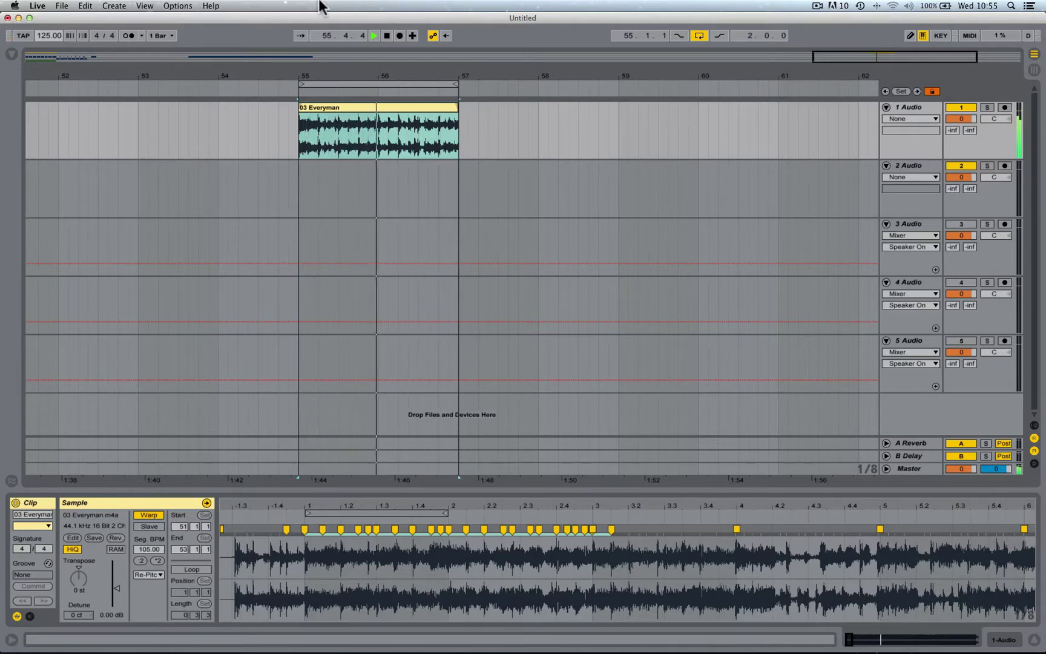
Step: Move the two-bar Everyman clip from bar 55 to 5.1.1 on track 1, with playback stopped
{"action": "left_click_drag", "start_coordinate": [387, 72], "coordinate": [760, 67]}
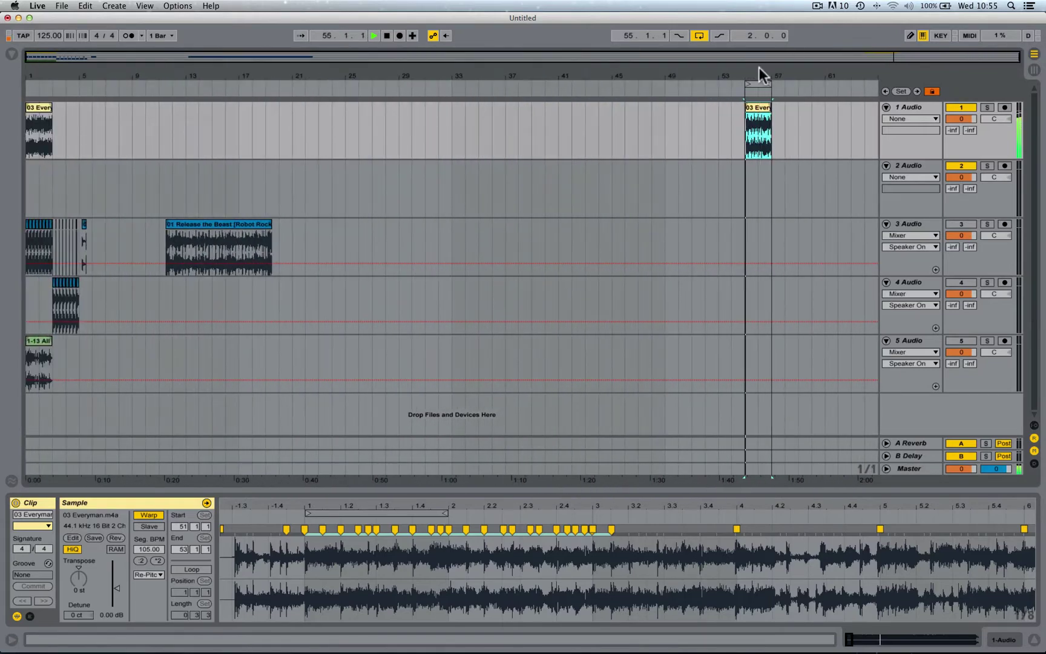
{"action": "left_click", "coordinate": [756, 111]}
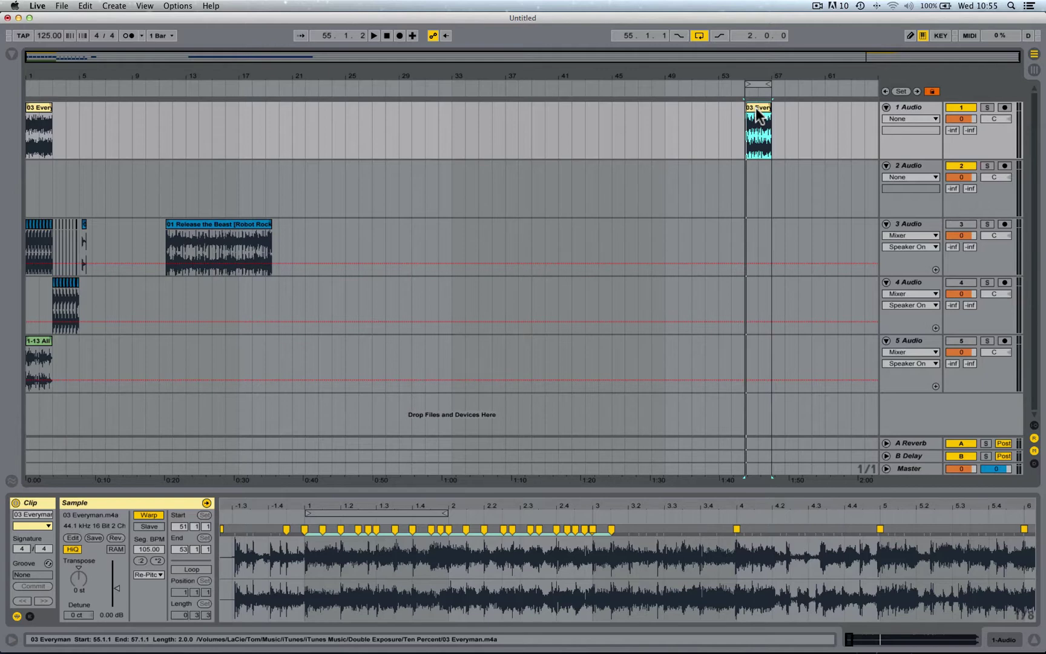
{"action": "left_click_drag", "start_coordinate": [758, 115], "coordinate": [85, 112]}
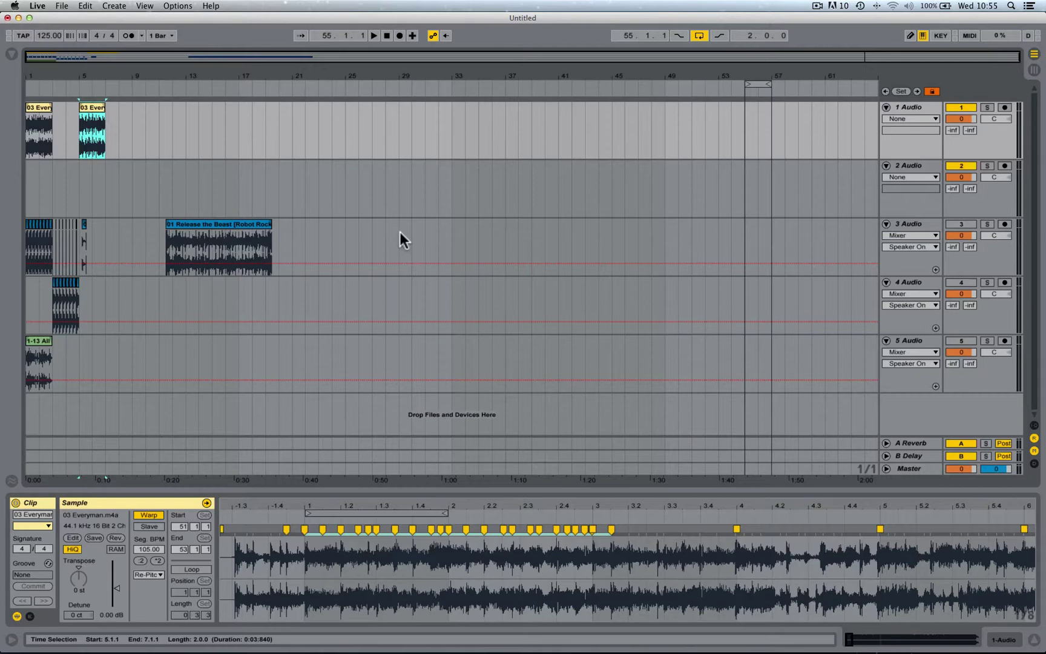
Step: Move both two-bar Everyman clips from track 1 to track 2, placing them at 1.1.1 and 4.1.1
{"action": "key", "text": "Tab"}
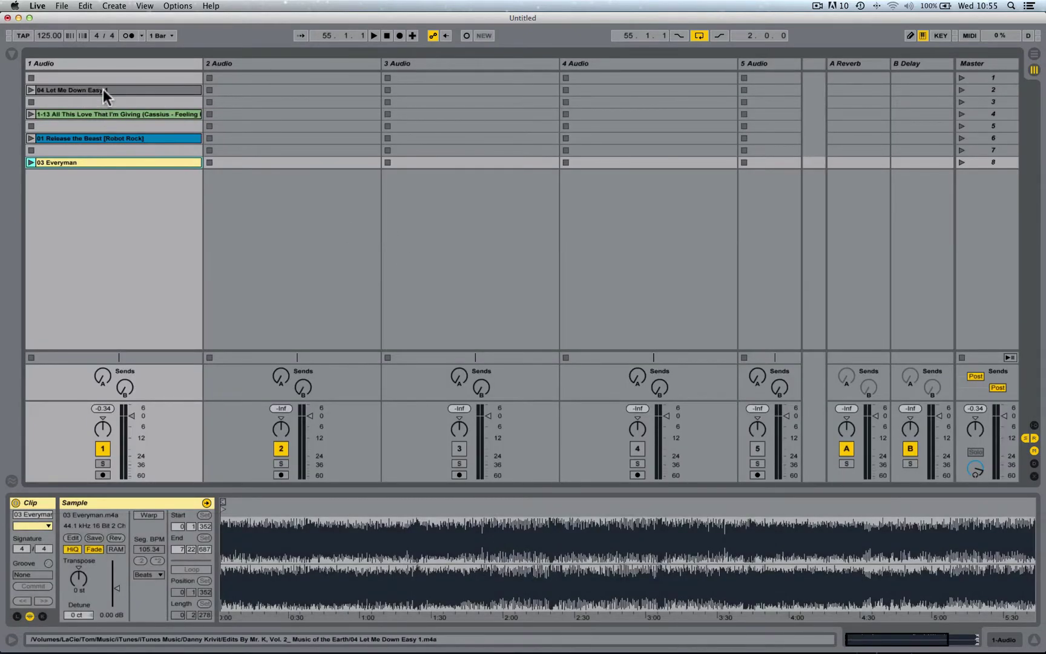
{"action": "key", "text": "Tab"}
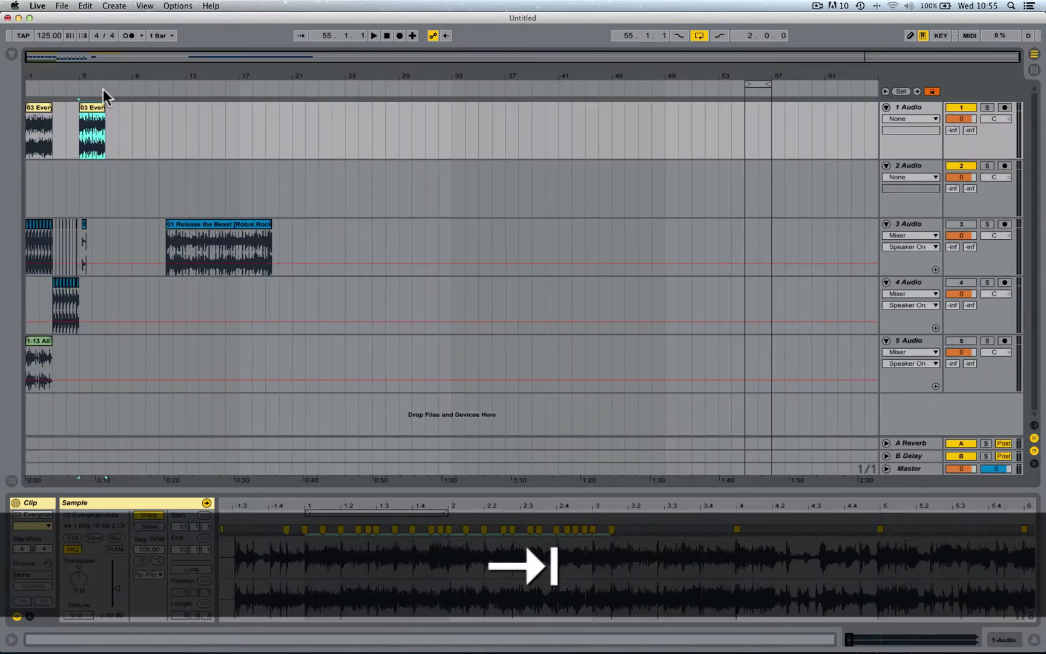
{"action": "left_click_drag", "start_coordinate": [91, 124], "coordinate": [78, 183]}
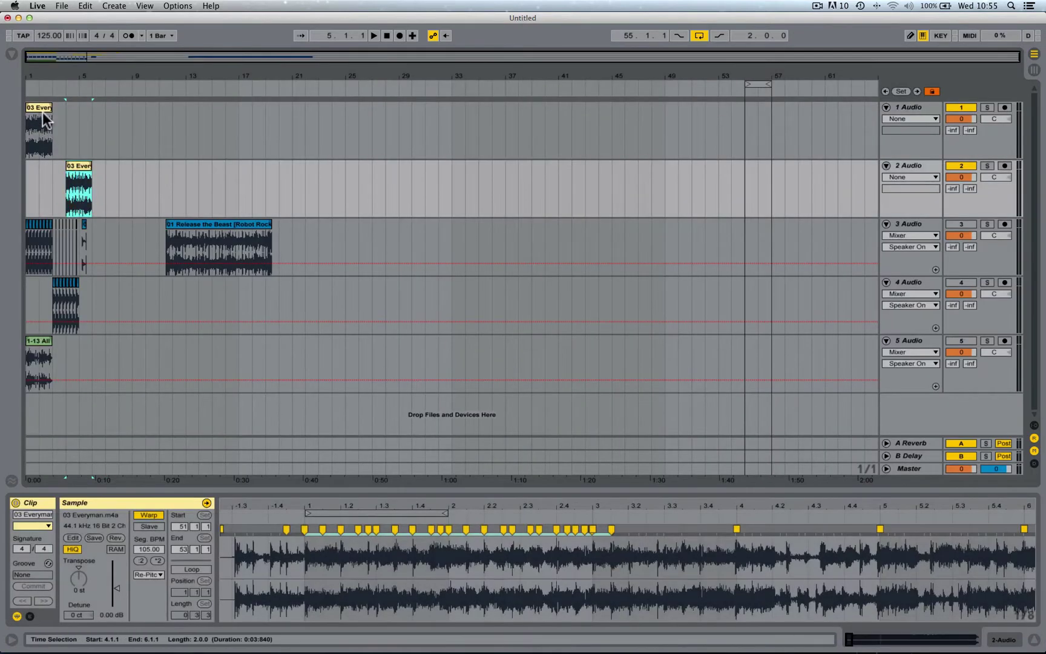
{"action": "left_click_drag", "start_coordinate": [42, 112], "coordinate": [41, 165]}
Step: Place the Let Me Down Easy 1 session clip at 1.1.1 on arrangement track 1 and deactivate track 2
{"action": "key", "text": "Tab"}
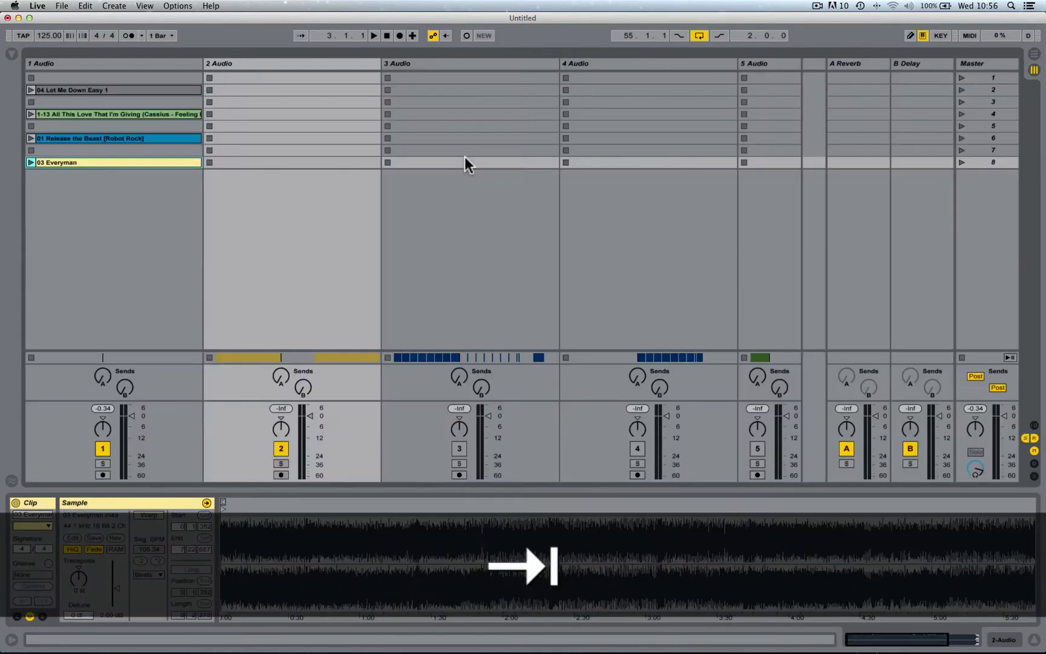
{"action": "key", "text": "Tab"}
{"action": "left_click_drag", "start_coordinate": [71, 89], "coordinate": [25, 118]}
{"action": "left_click", "coordinate": [960, 166]}
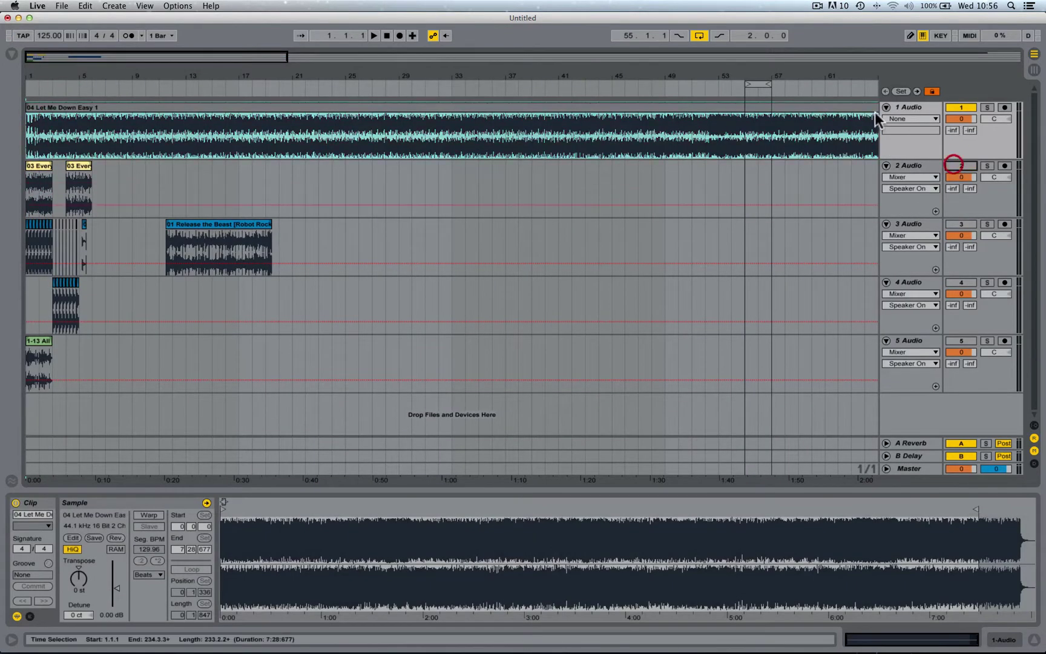
Step: Listen to Let Me Down Easy 1 from the start while examining its intro in the sample waveform, and stop playback
{"action": "left_click", "coordinate": [910, 109]}
{"action": "left_click", "coordinate": [376, 36]}
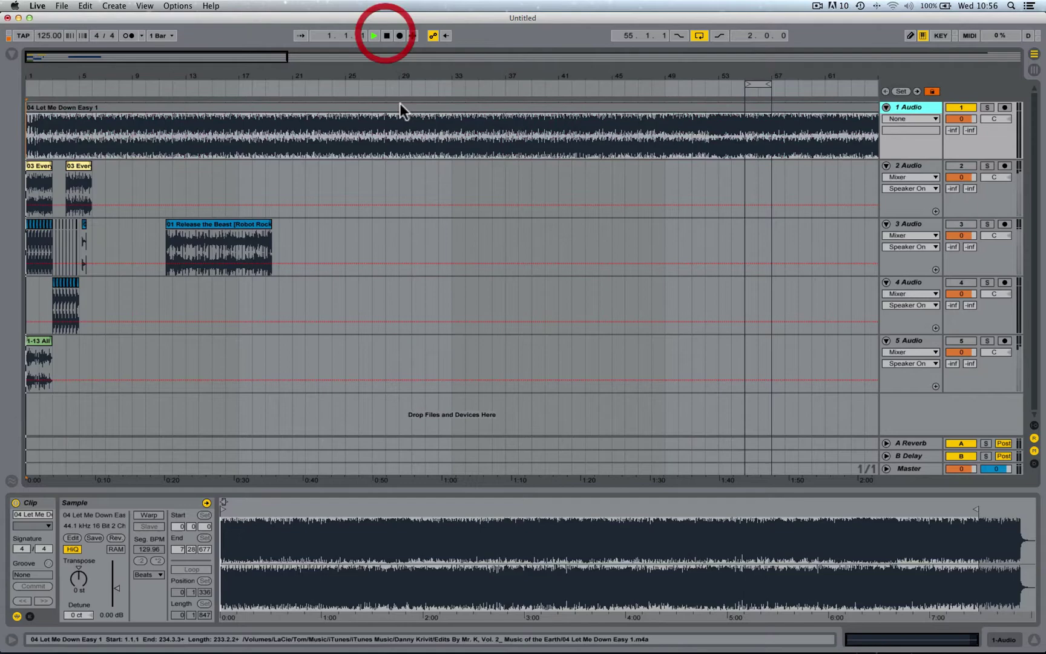
{"action": "left_click_drag", "start_coordinate": [251, 523], "coordinate": [224, 581]}
{"action": "key", "text": "space"}
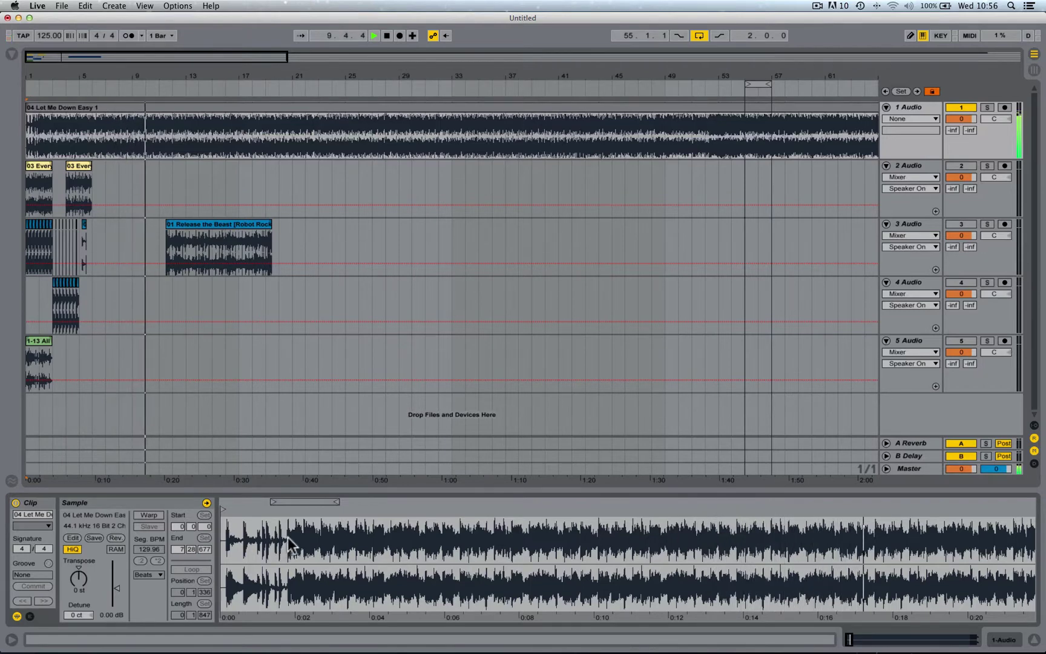
{"action": "left_click_drag", "start_coordinate": [287, 537], "coordinate": [237, 551]}
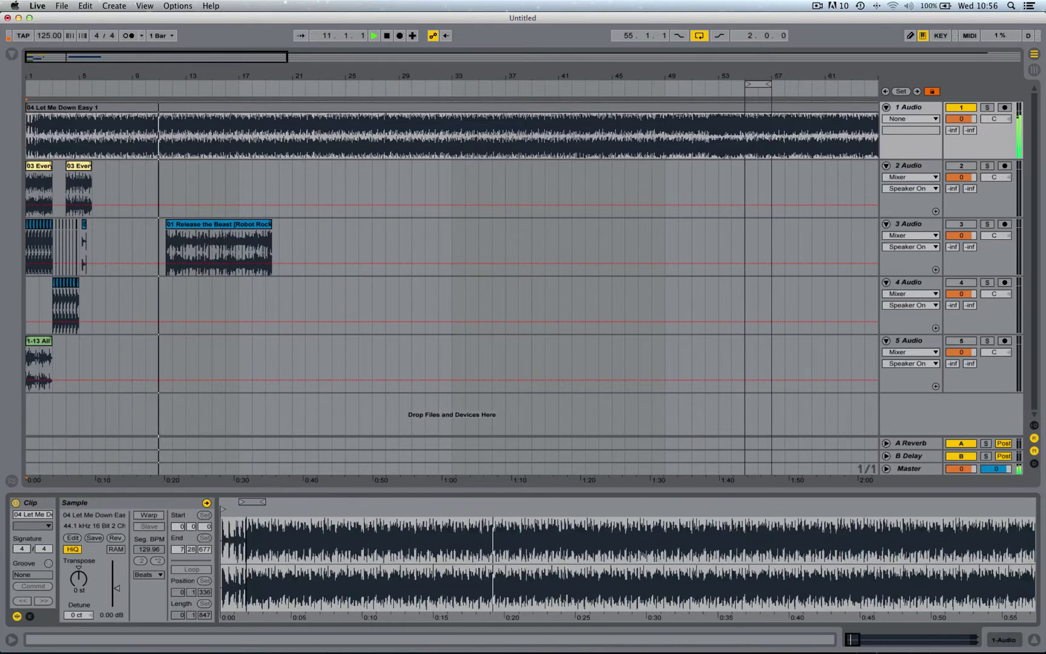
{"action": "key", "text": "space"}
Step: Enable warping on the Let Me Down Easy 1 clip
{"action": "left_click_drag", "start_coordinate": [26, 76], "coordinate": [27, 133]}
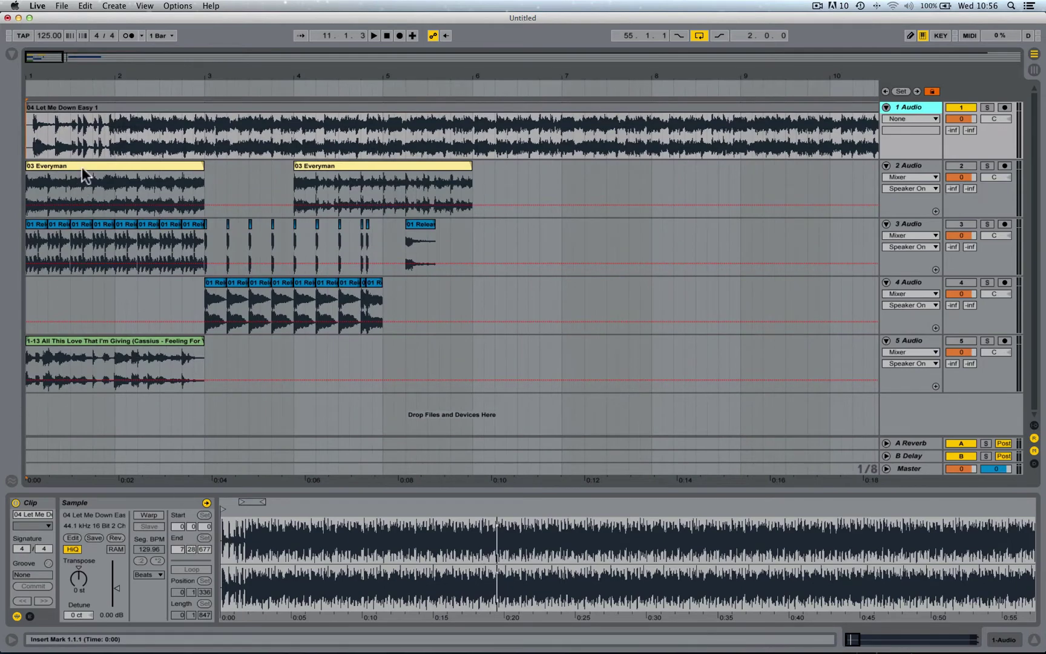
{"action": "left_click", "coordinate": [148, 515]}
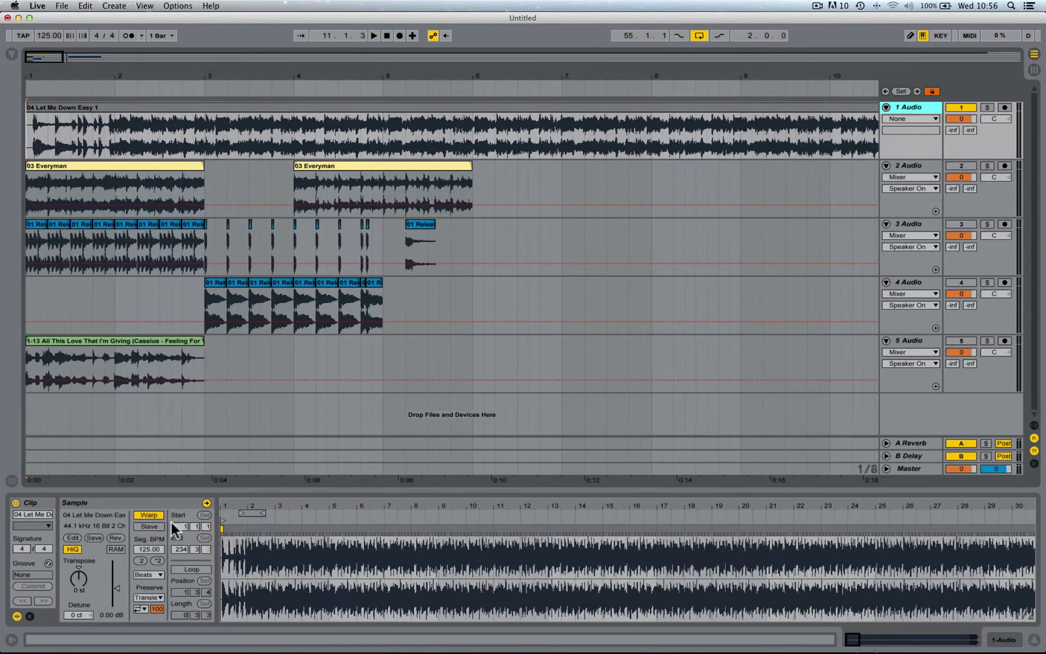
{"action": "left_click_drag", "start_coordinate": [242, 506], "coordinate": [335, 507]}
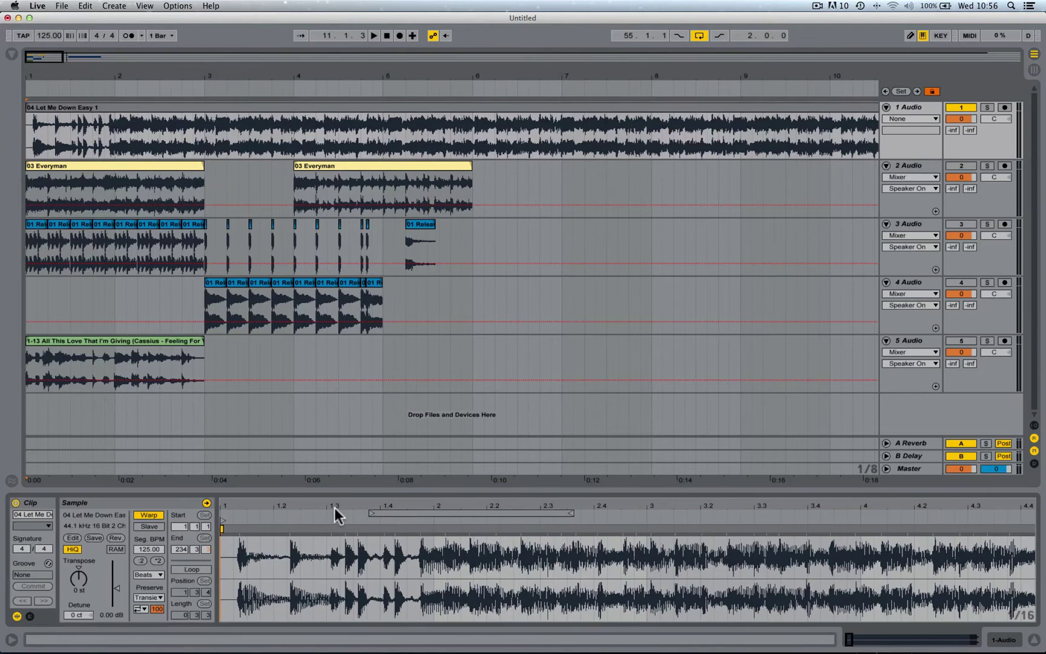
Step: Play the clip's intro to locate the first downbeat and set 1.1.1 at the transient at 2.1.3
{"action": "key", "text": "space"}
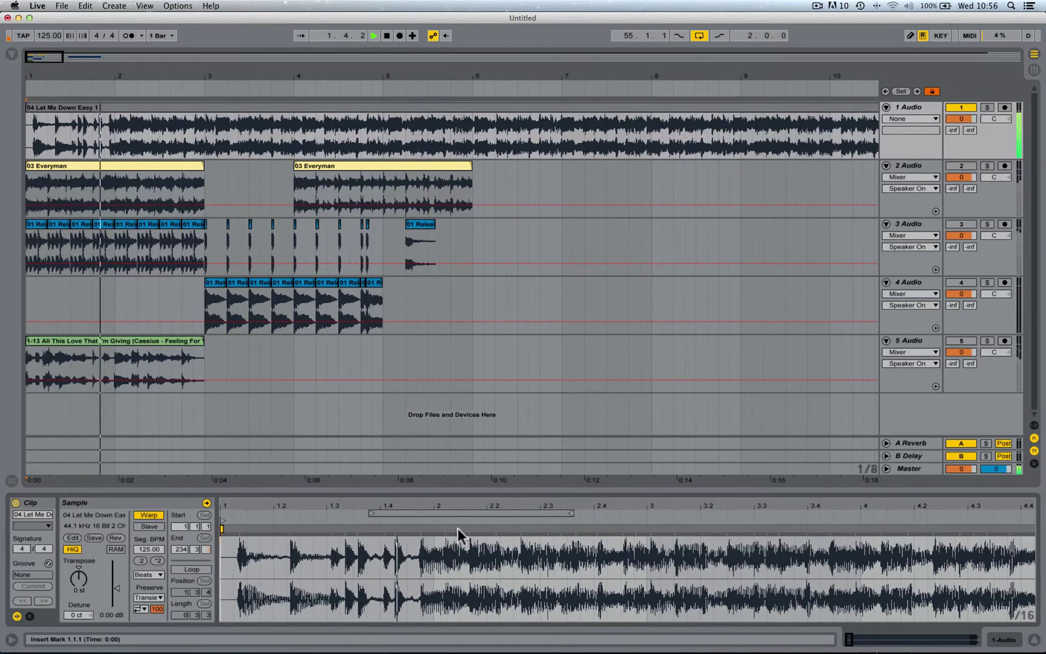
{"action": "key", "text": "space"}
{"action": "mouse_move", "coordinate": [431, 506]}
{"action": "left_mouse_down"}
{"action": "mouse_move", "coordinate": [431, 530]}
{"action": "mouse_move", "coordinate": [430, 513]}
{"action": "left_mouse_up"}
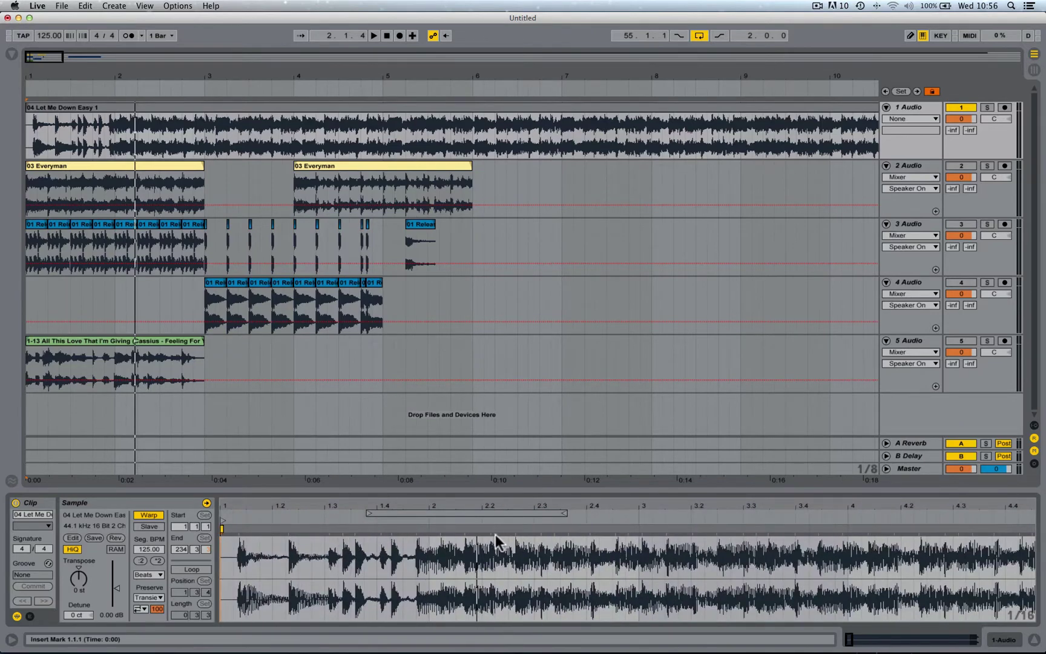
{"action": "key", "text": "space"}
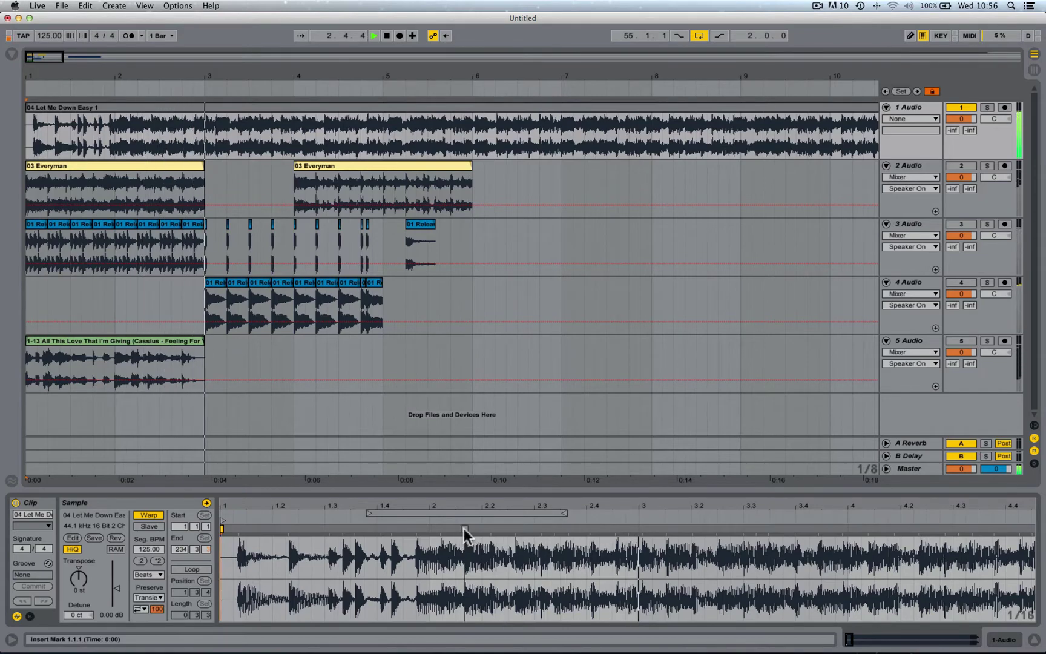
{"action": "key", "text": "space"}
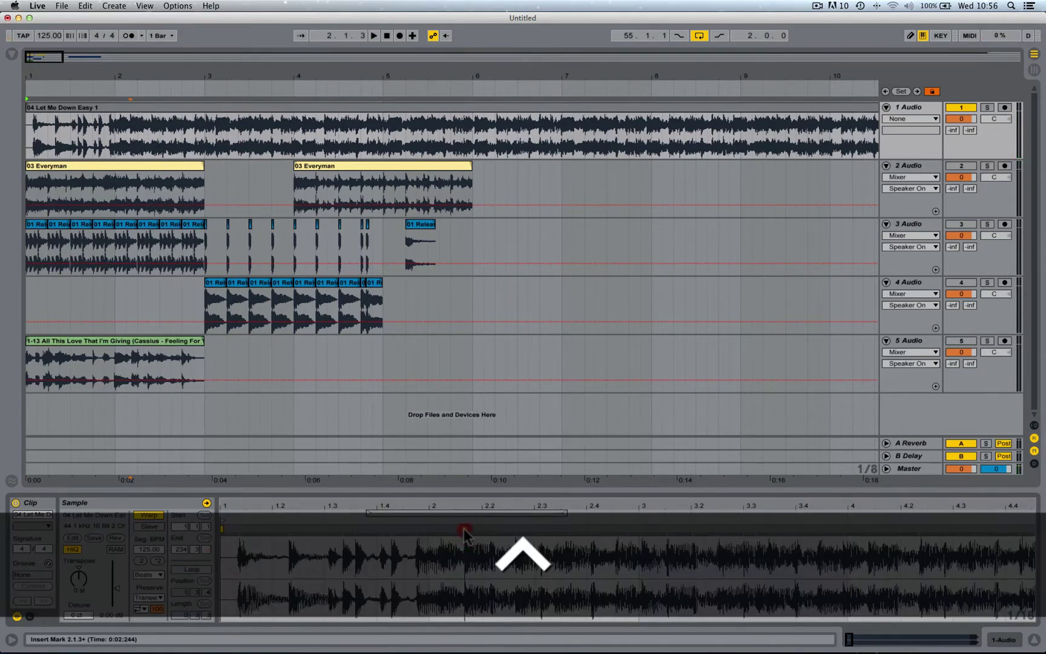
{"action": "left_click", "coordinate": [463, 528], "text": "ctrl"}
{"action": "left_click", "coordinate": [478, 365]}
Step: Turn on the metronome and replay Let Me Down Easy 1 from its new 1.1.1 to check the timing
{"action": "key", "text": "space"}
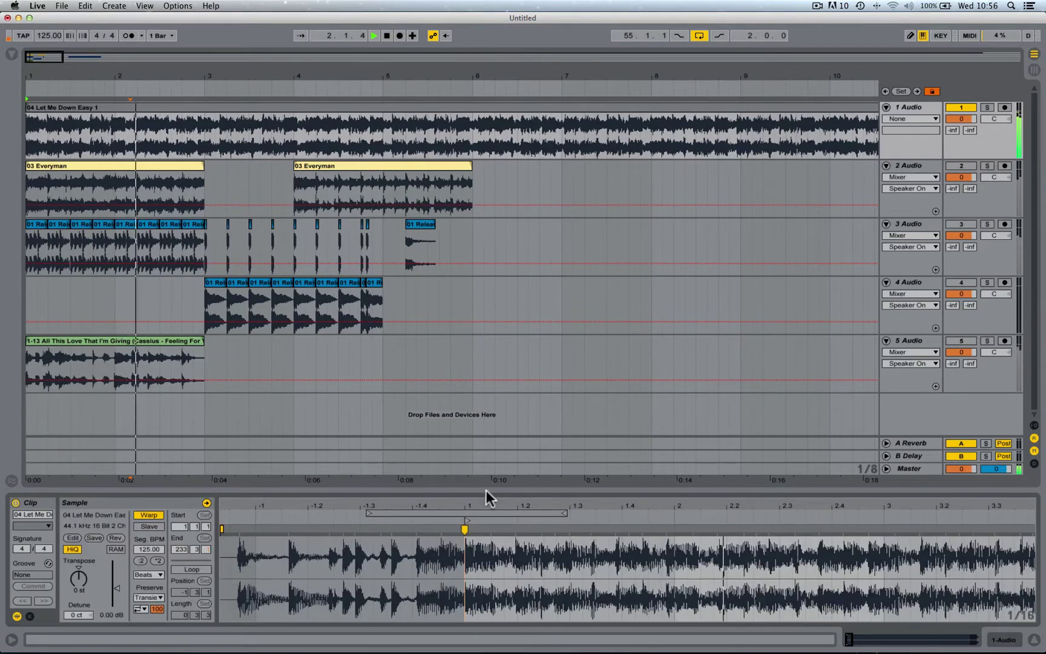
{"action": "left_click", "coordinate": [128, 35]}
{"action": "key", "text": "space"}
{"action": "key", "text": "space"}
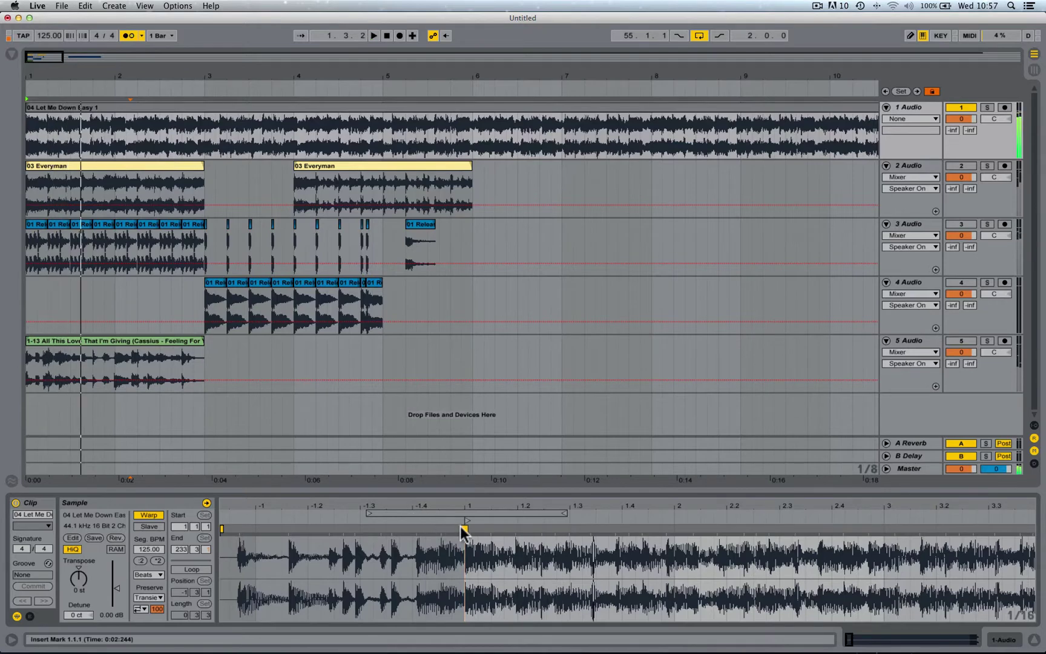
Step: Apply Warp From Here at the clip's 1.1.1 warp marker and play the result against the metronome
{"action": "left_click", "coordinate": [465, 530], "text": "ctrl"}
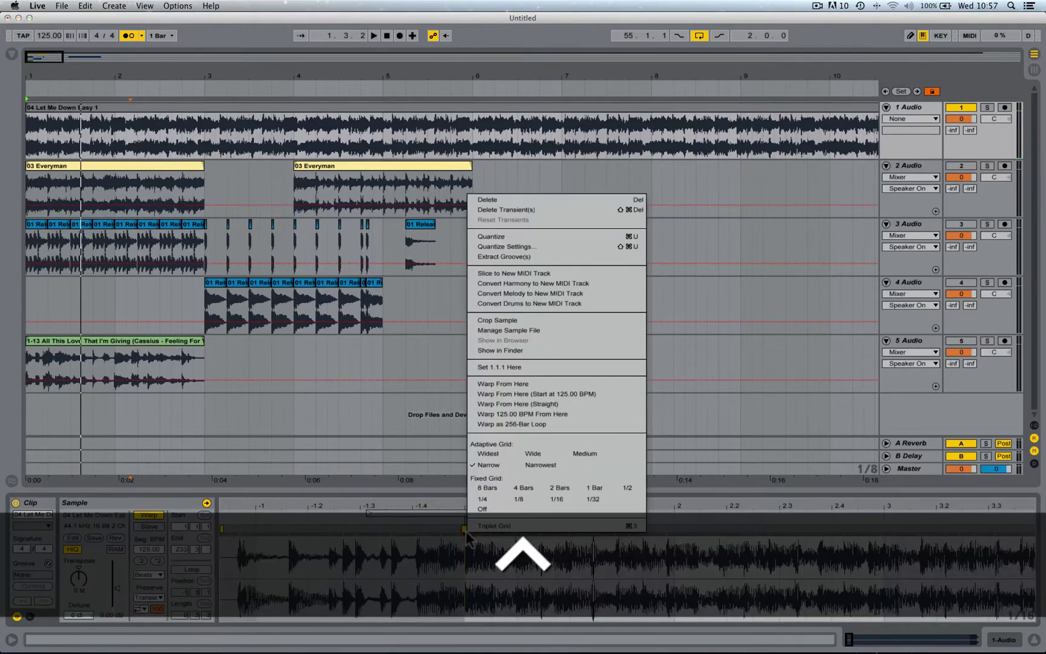
{"action": "left_click", "coordinate": [475, 381]}
{"action": "key", "text": "space"}
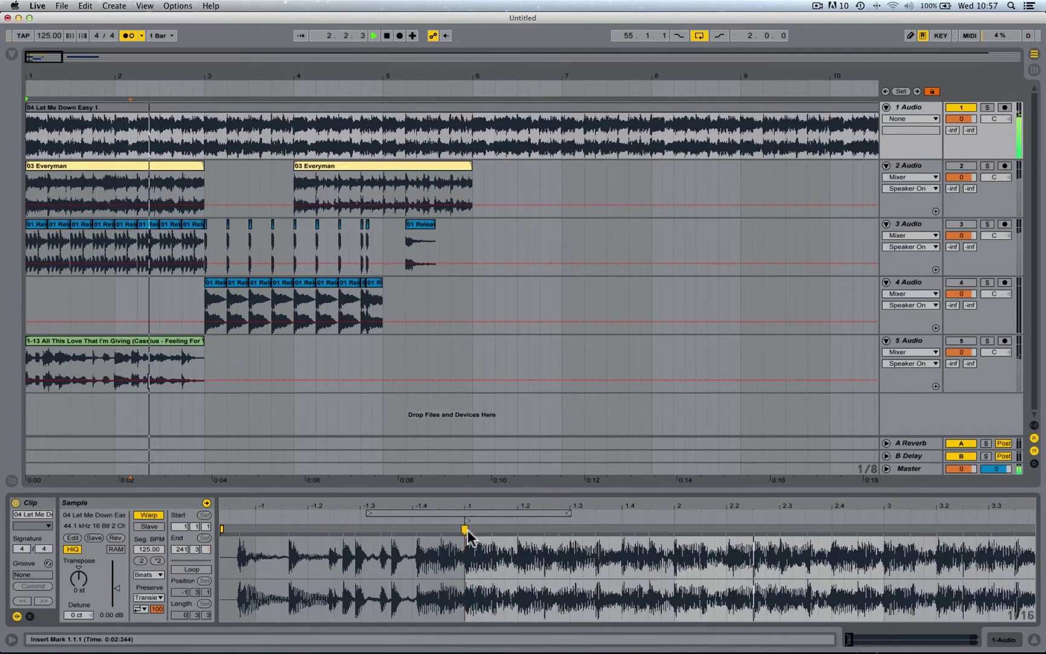
Step: Set the clip's 1.1.1 at the next transient, near 1.1.3, and play it against the metronome
{"action": "left_click", "coordinate": [491, 534]}
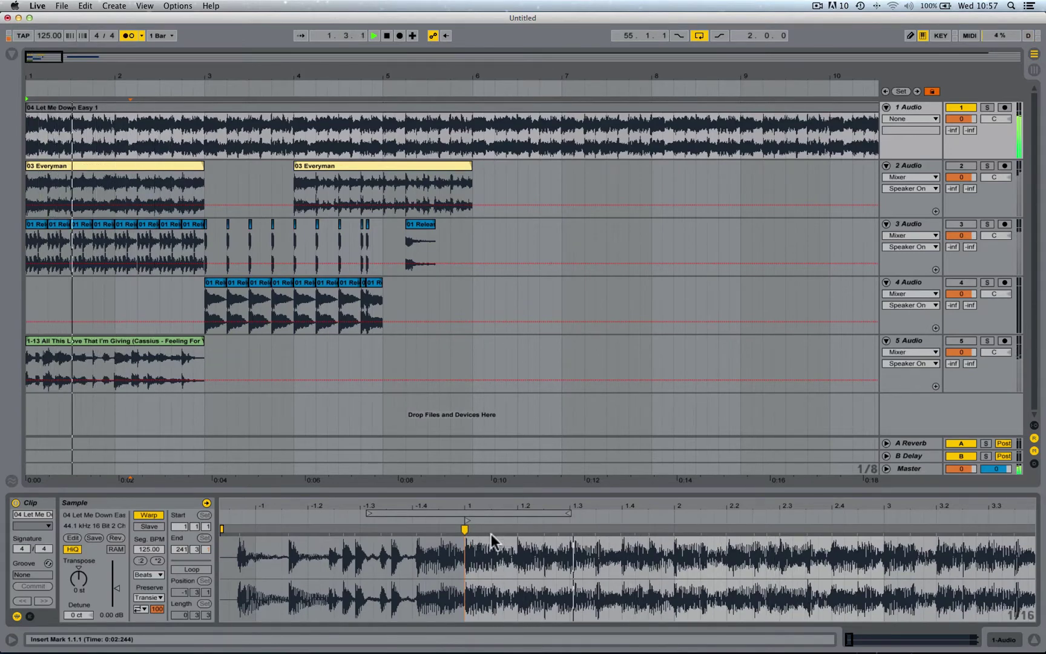
{"action": "left_click", "coordinate": [492, 528], "text": "ctrl"}
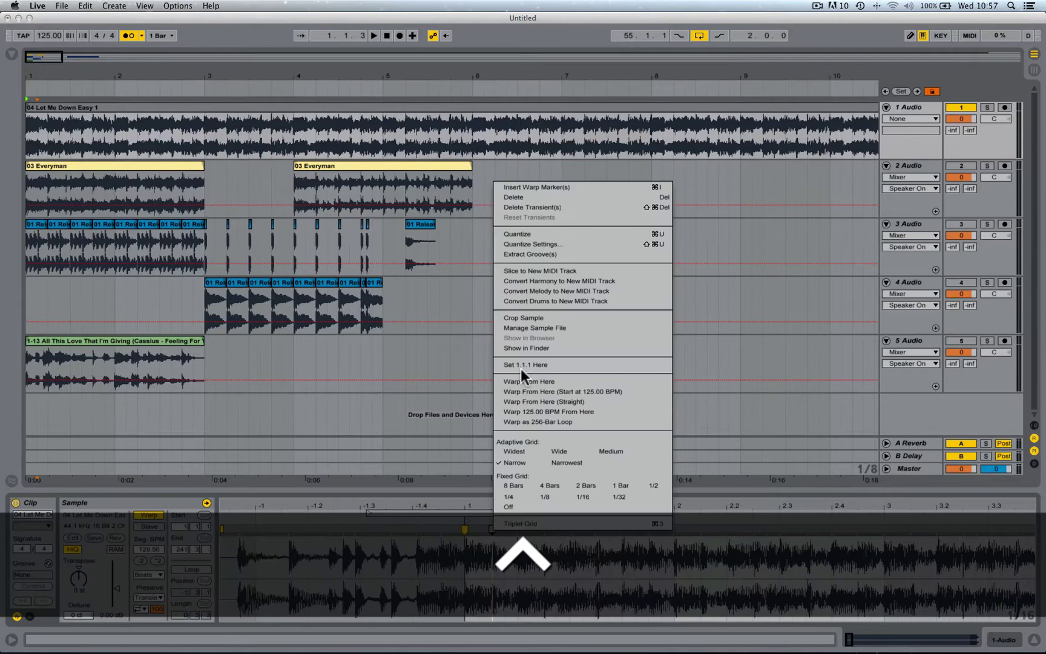
{"action": "left_click", "coordinate": [458, 502]}
{"action": "left_click_drag", "start_coordinate": [458, 501], "coordinate": [488, 535]}
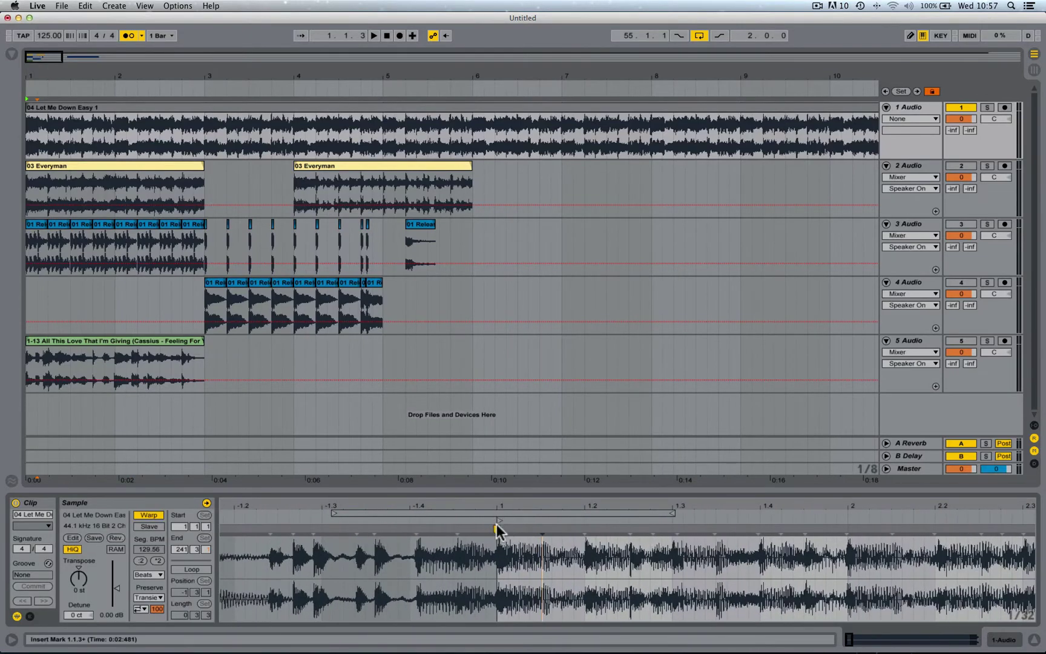
{"action": "left_click", "coordinate": [541, 530], "text": "ctrl"}
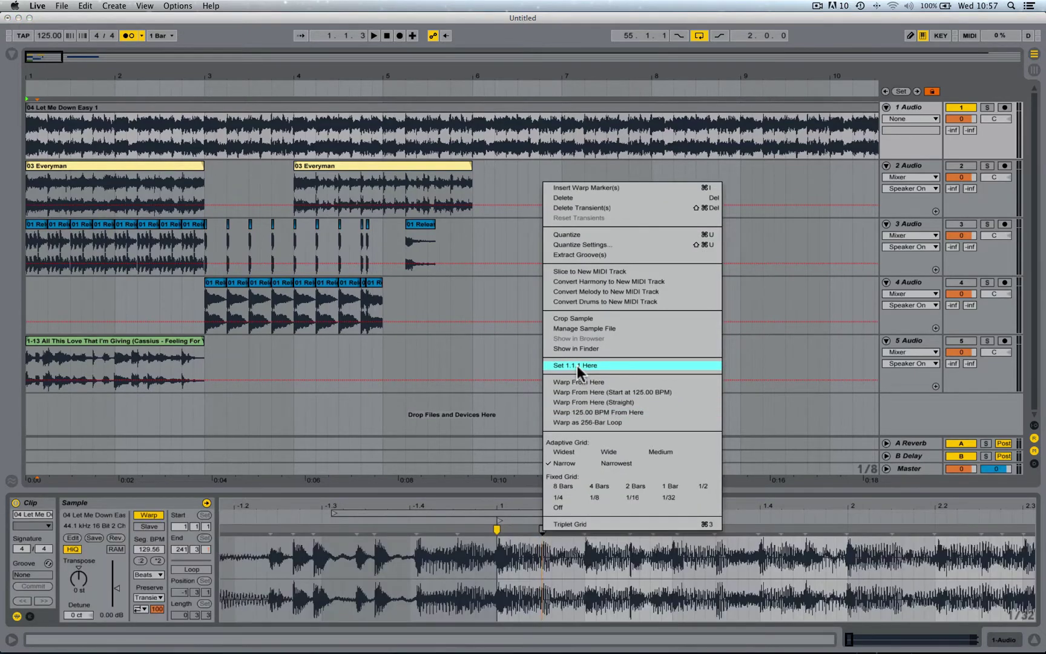
{"action": "left_click", "coordinate": [577, 365]}
{"action": "key", "text": "space"}
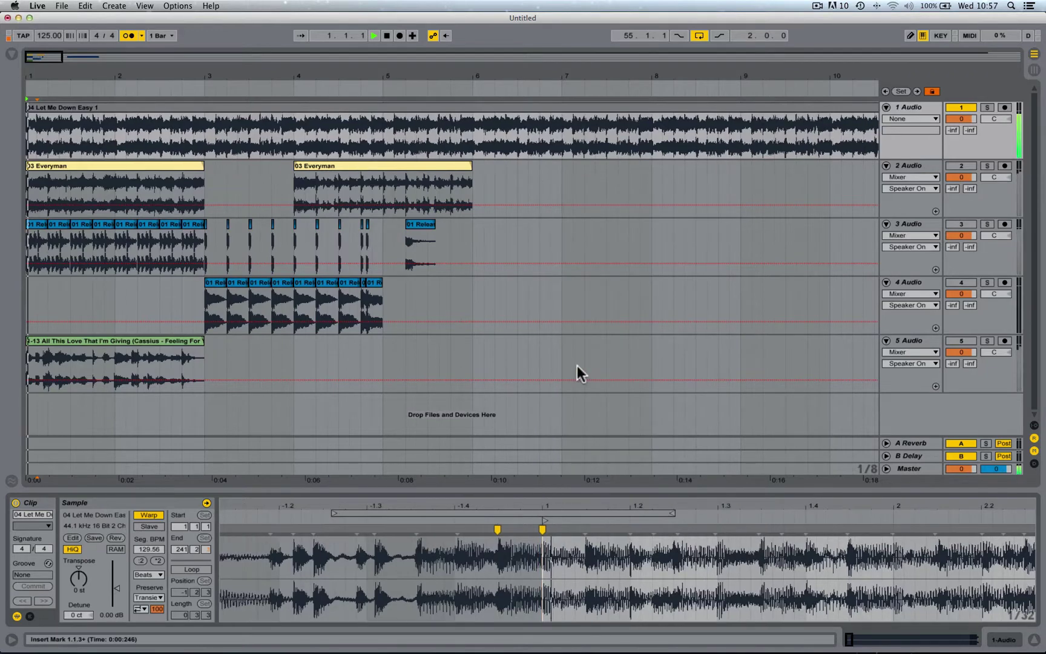
Step: Raise the song tempo to 129 BPM and set the clip's warp mode to Complex Pro during playback, ending with playback stopped
{"action": "left_click_drag", "start_coordinate": [542, 507], "coordinate": [542, 466]}
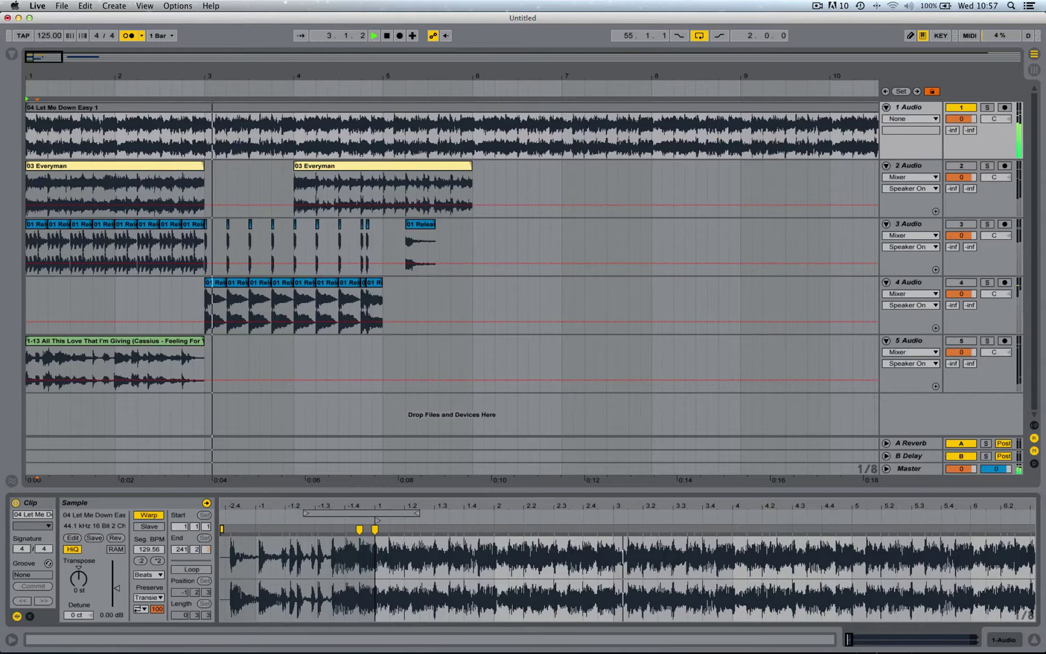
{"action": "key", "text": "plus"}
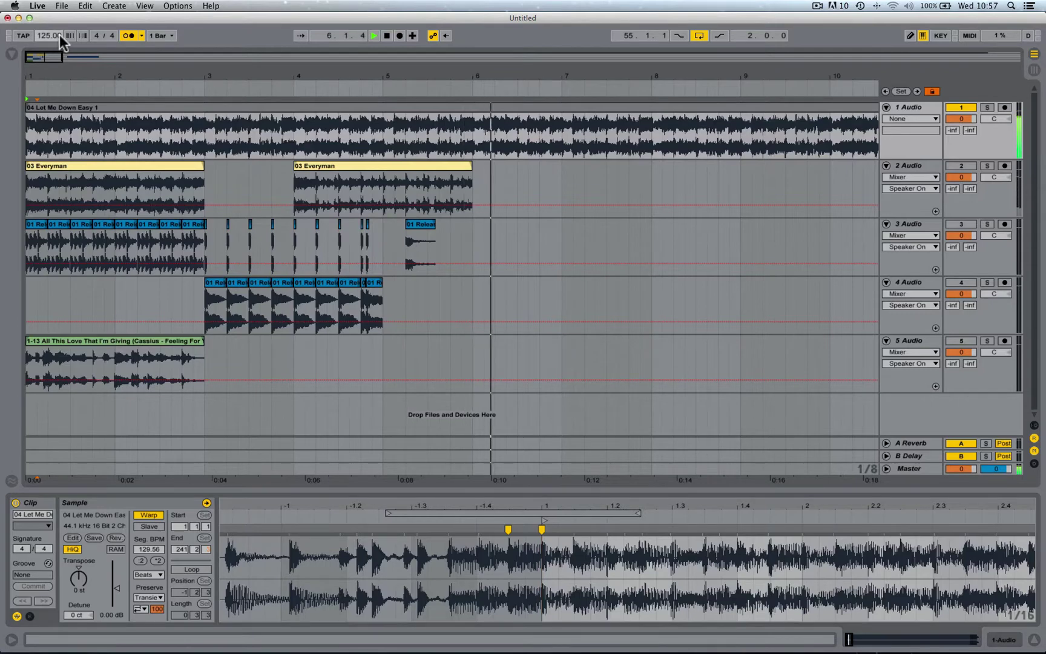
{"action": "left_click_drag", "start_coordinate": [60, 35], "coordinate": [60, 31]}
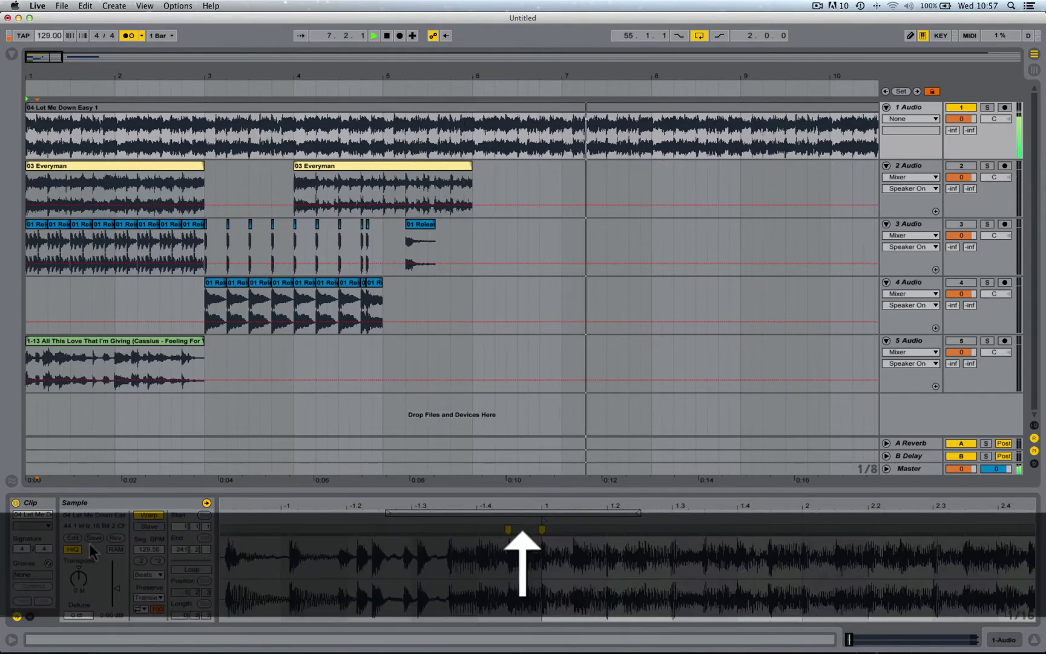
{"action": "left_click", "coordinate": [134, 574]}
{"action": "left_click", "coordinate": [161, 633]}
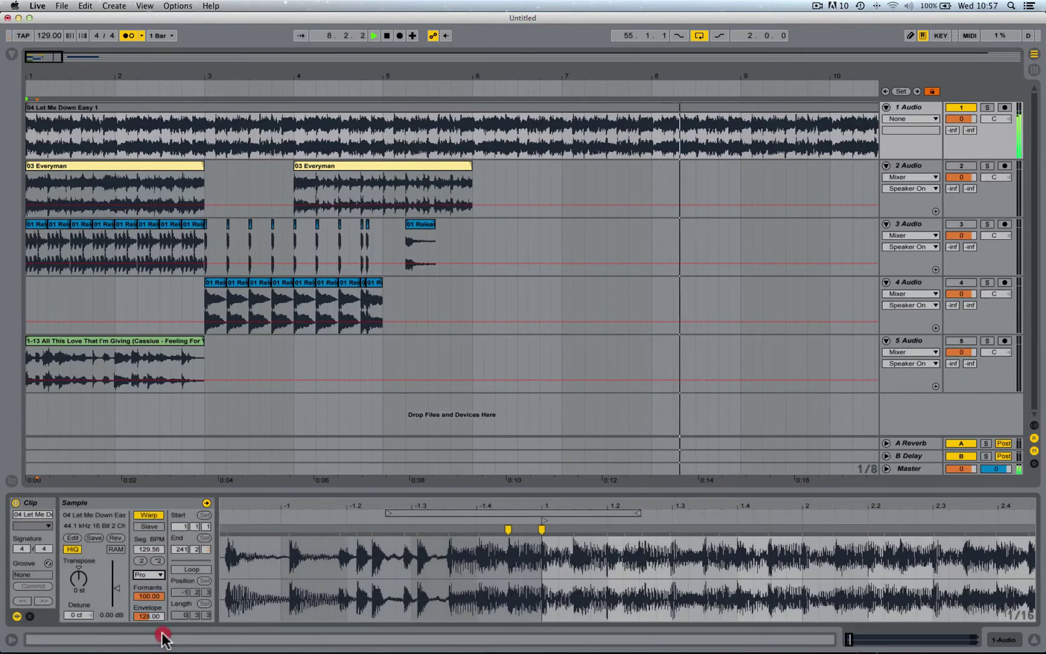
{"action": "key", "text": "space"}
Step: Delete the extra warp marker just before 1.1.1, then play the clip with its start marker moved to the sample's beginning
{"action": "left_click_drag", "start_coordinate": [557, 500], "coordinate": [389, 514]}
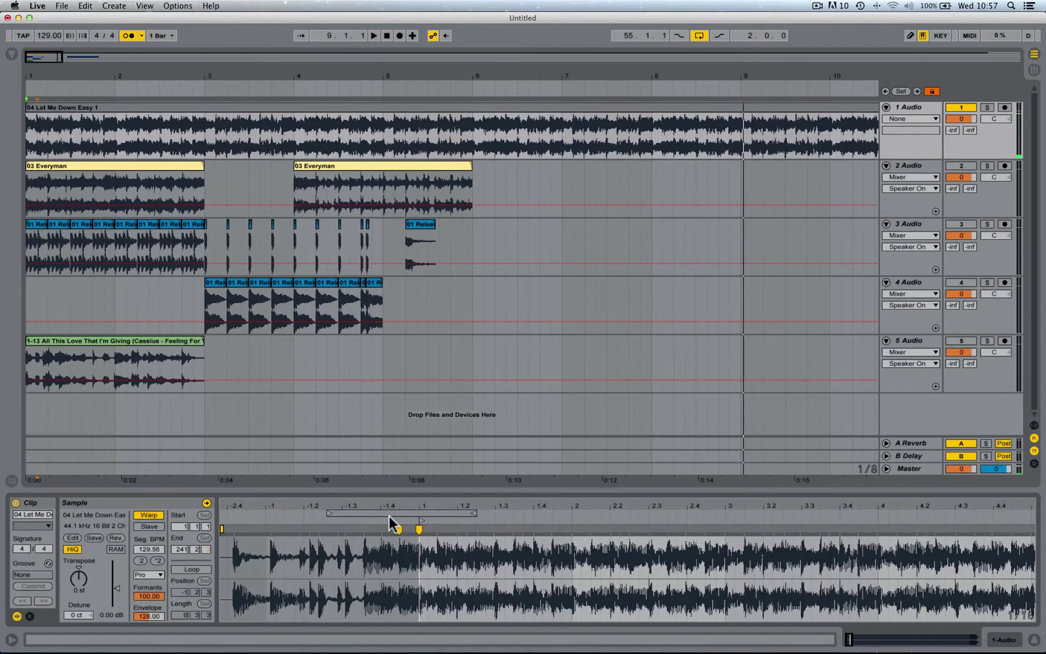
{"action": "left_click", "coordinate": [399, 532]}
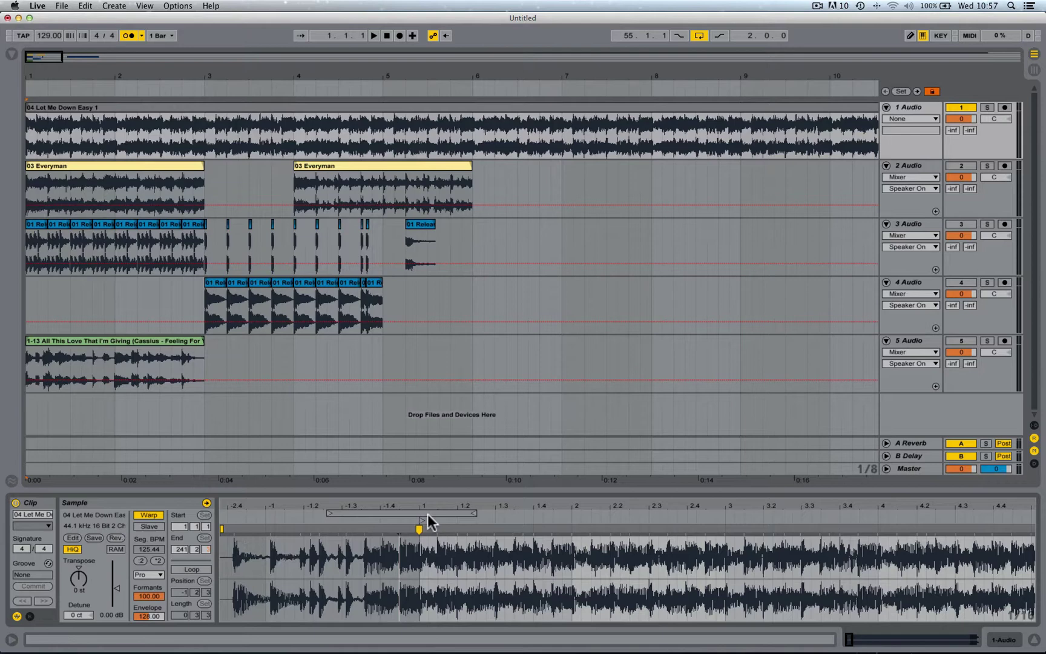
{"action": "left_click_drag", "start_coordinate": [424, 520], "coordinate": [224, 521]}
{"action": "key", "text": "space"}
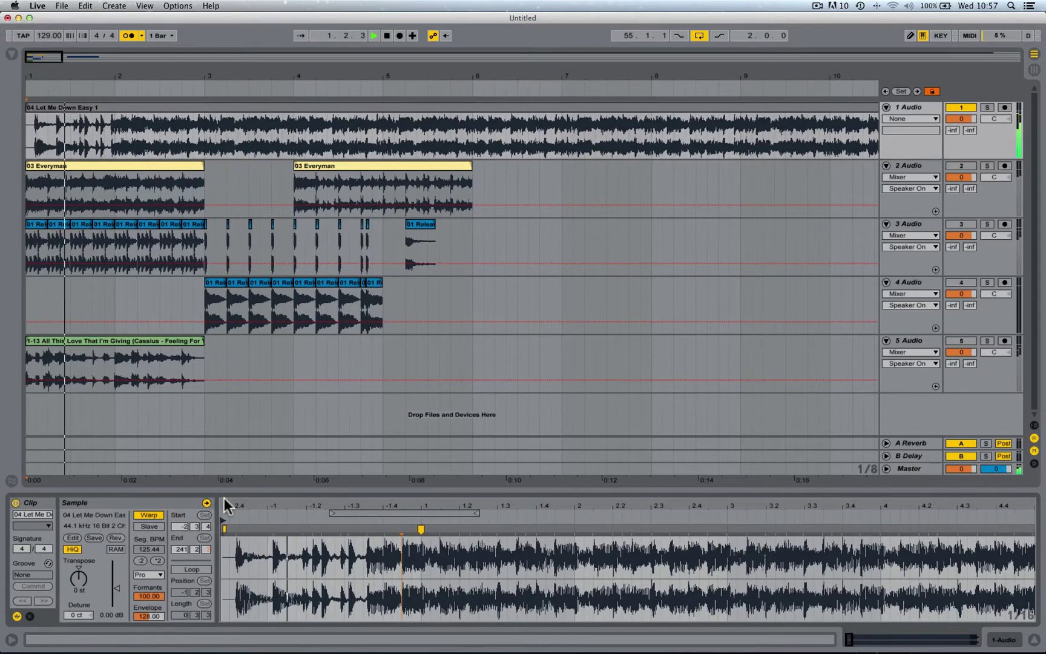
{"action": "key", "text": "space"}
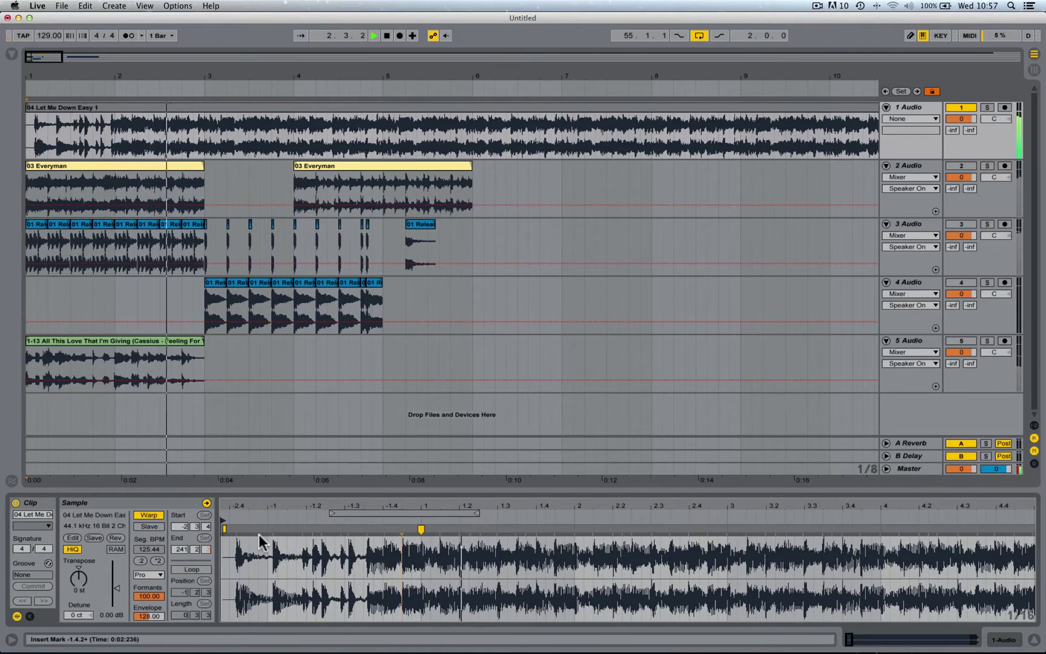
{"action": "key", "text": "space"}
Step: Return the clip's start marker to 1.1.1 and replay it with the metronome on
{"action": "mouse_move", "coordinate": [223, 521]}
{"action": "left_mouse_down"}
{"action": "mouse_move", "coordinate": [443, 526]}
{"action": "mouse_move", "coordinate": [418, 526]}
{"action": "left_mouse_up"}
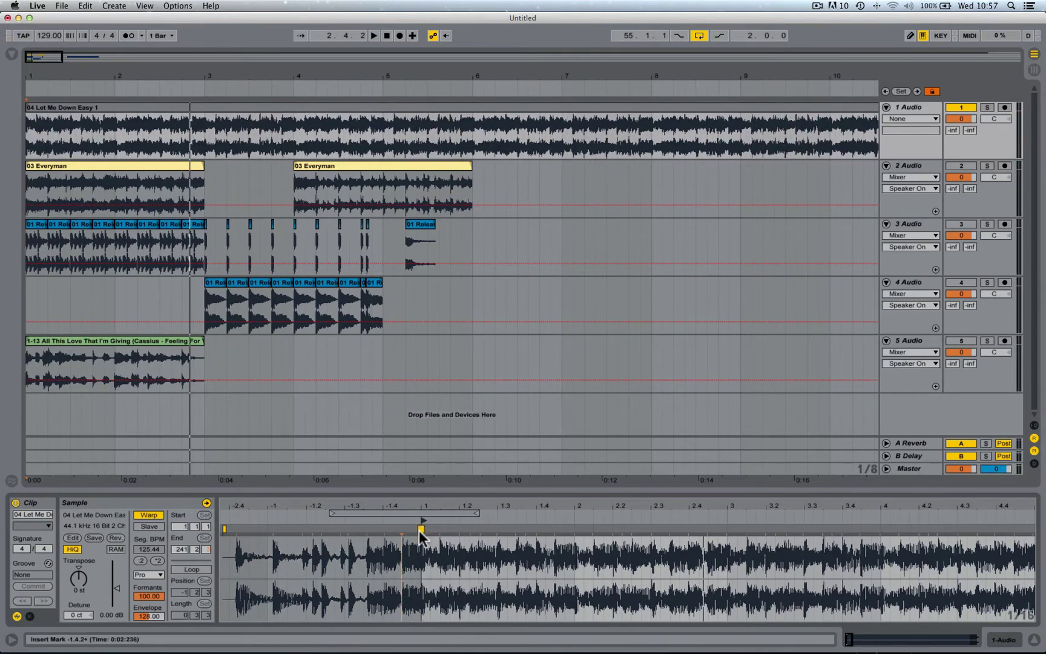
{"action": "key", "text": "space"}
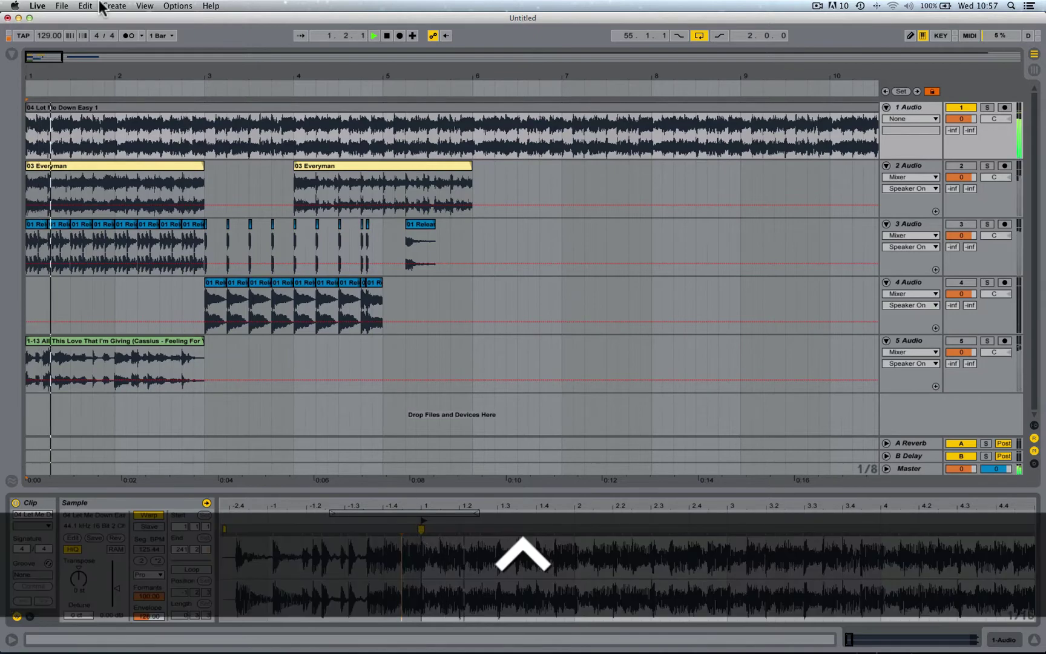
{"action": "left_click", "coordinate": [126, 34]}
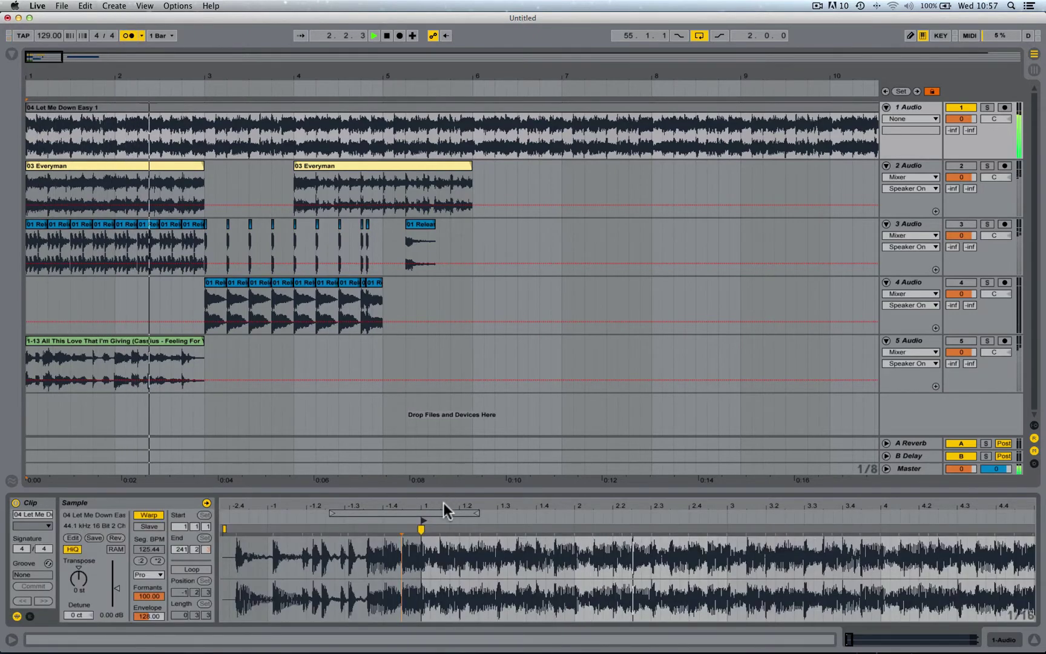
Step: Examine the Let Me Down Easy waveform and its warp markers during playback, looking for a section near bar 11
{"action": "left_click_drag", "start_coordinate": [444, 504], "coordinate": [236, 507]}
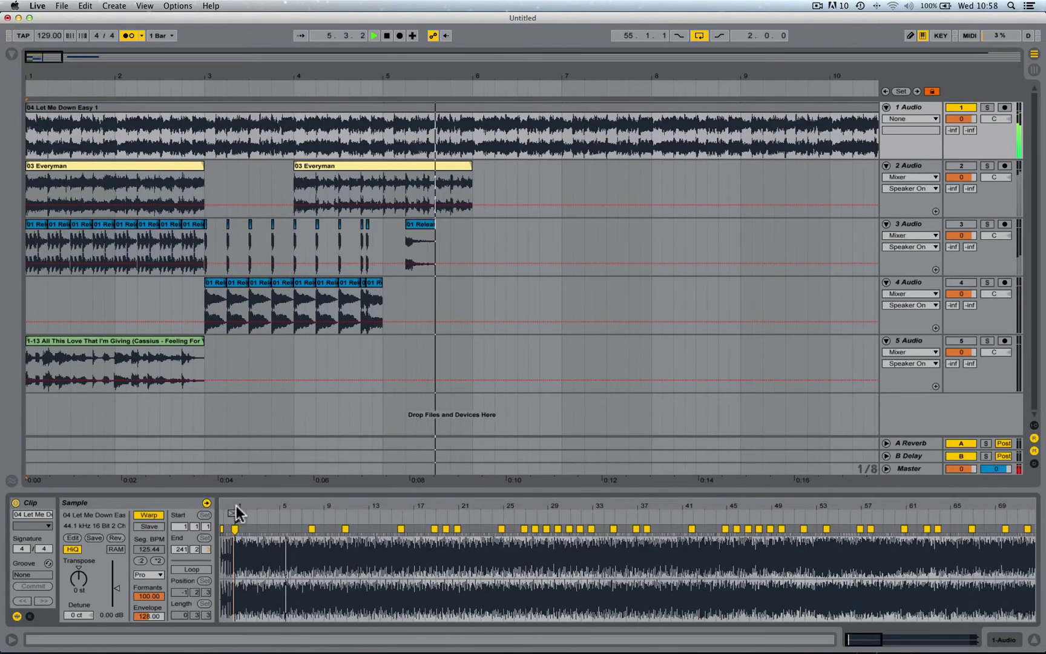
{"action": "left_click_drag", "start_coordinate": [234, 509], "coordinate": [232, 504]}
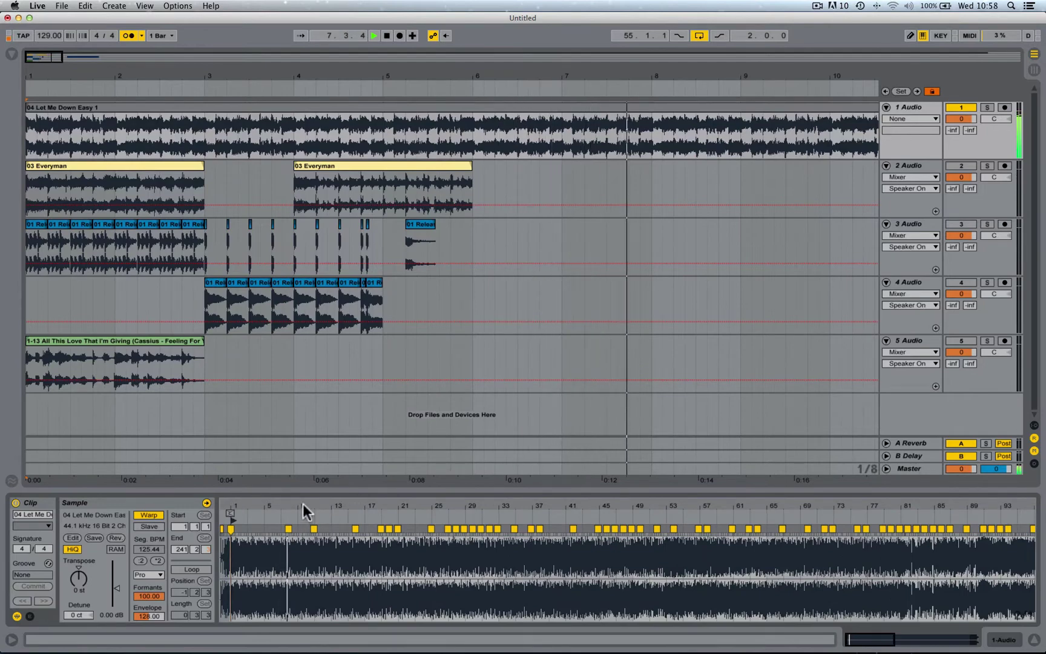
{"action": "left_click_drag", "start_coordinate": [303, 507], "coordinate": [430, 503]}
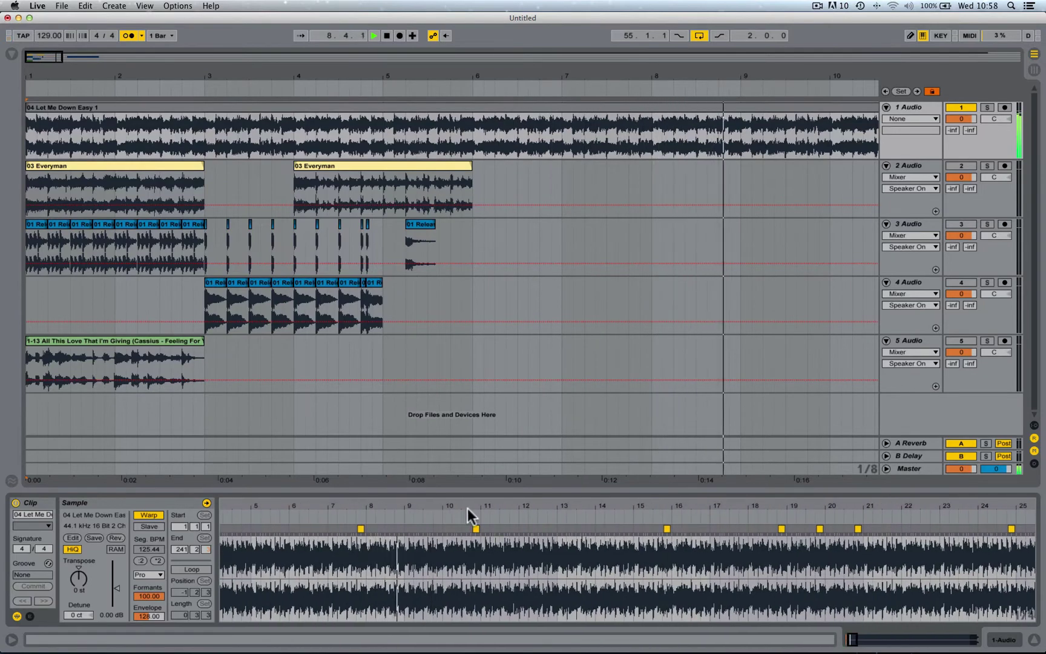
{"action": "left_click_drag", "start_coordinate": [511, 506], "coordinate": [500, 506]}
{"action": "scroll", "coordinate": [627, 573], "scroll_direction": "right", "scroll_amount": 5}
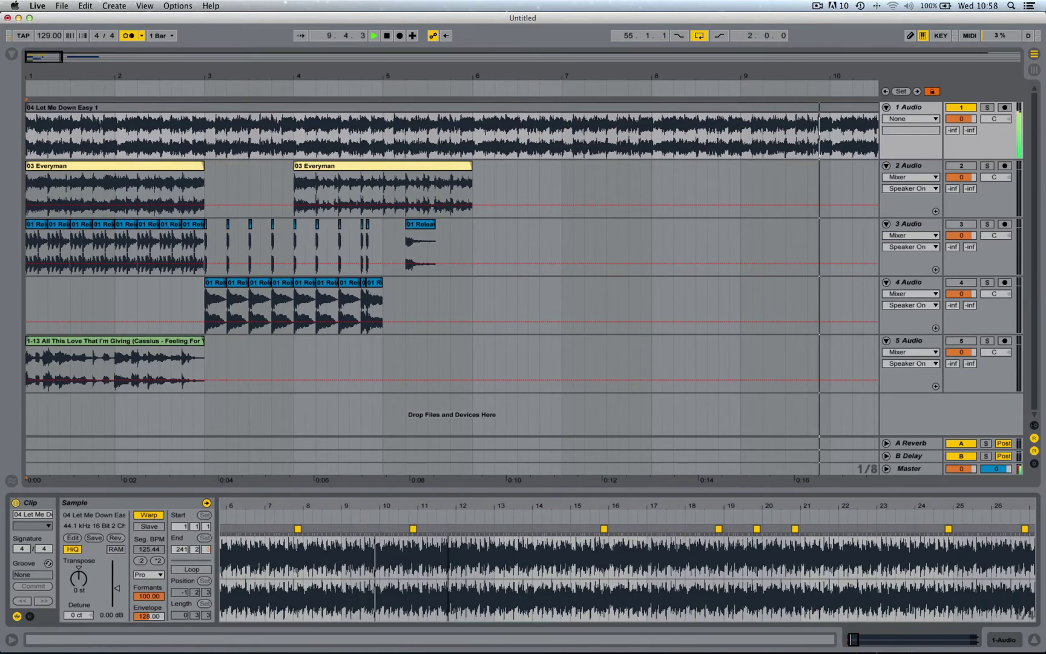
{"action": "left_click_drag", "start_coordinate": [431, 507], "coordinate": [431, 472]}
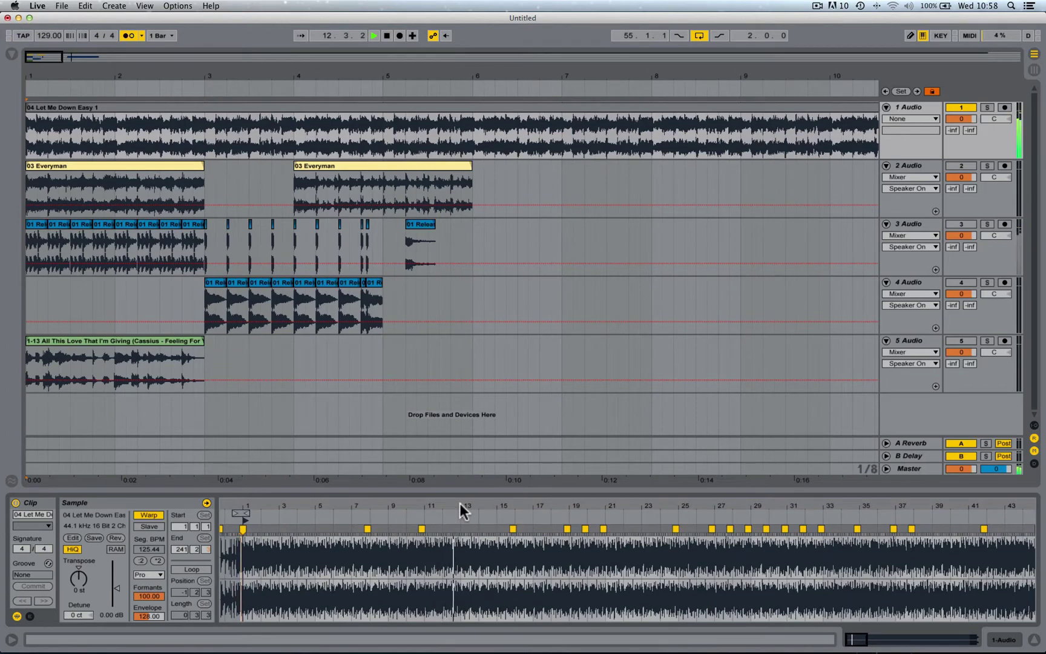
{"action": "left_click_drag", "start_coordinate": [459, 504], "coordinate": [411, 545]}
{"action": "left_click", "coordinate": [350, 512]}
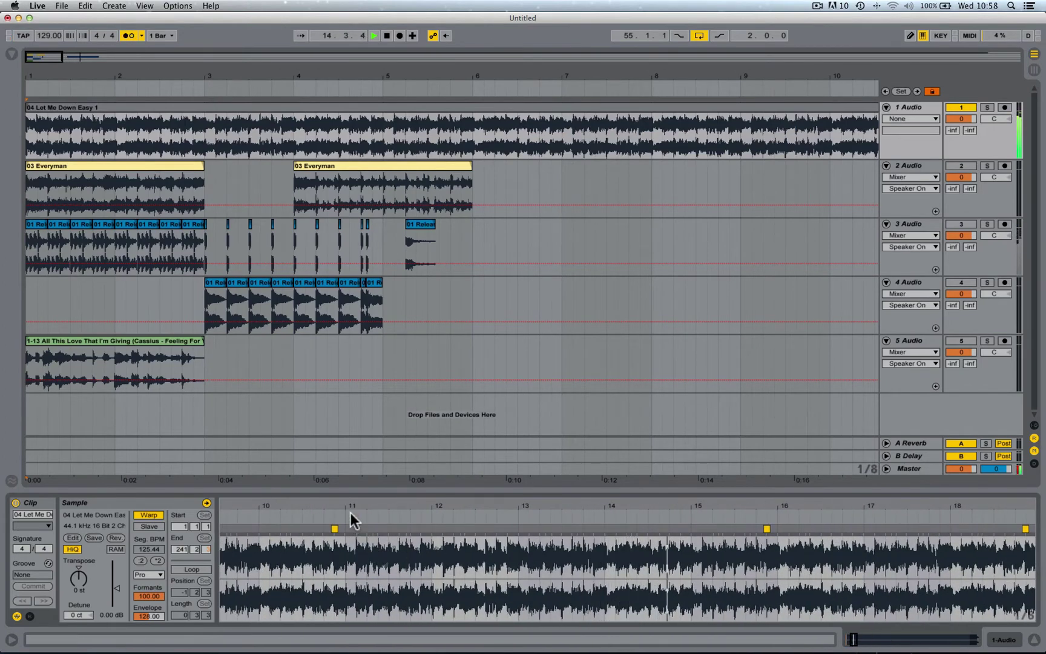
Step: Try looping the section from 11.1.1 to 13.1.1 within the clip's sample settings, and undo that loop change
{"action": "left_click_drag", "start_coordinate": [430, 559], "coordinate": [439, 559]}
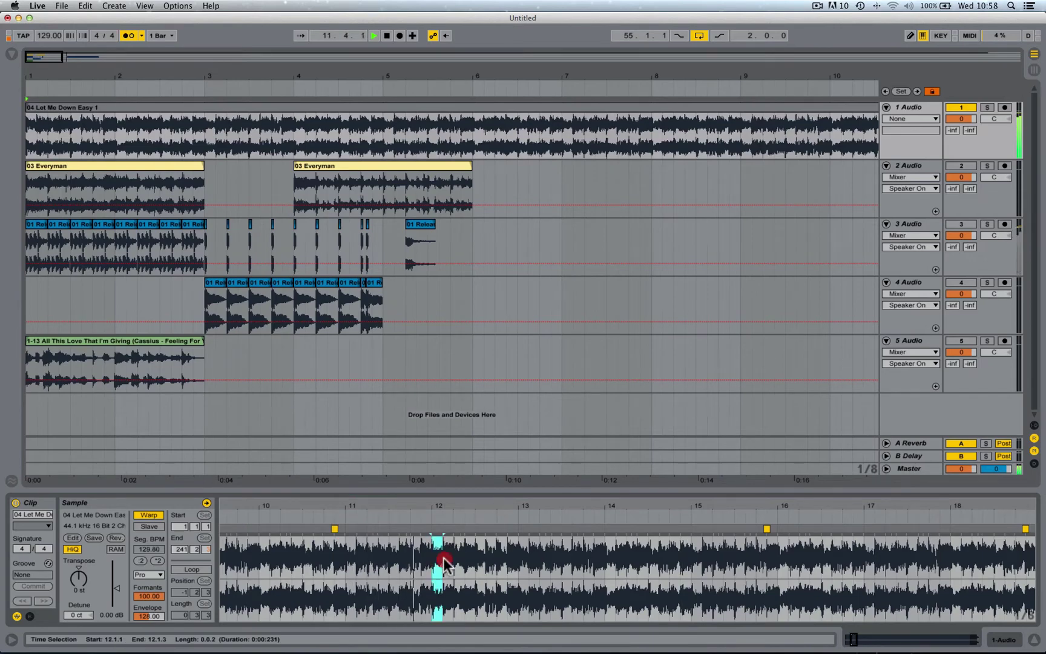
{"action": "left_click_drag", "start_coordinate": [346, 553], "coordinate": [522, 554]}
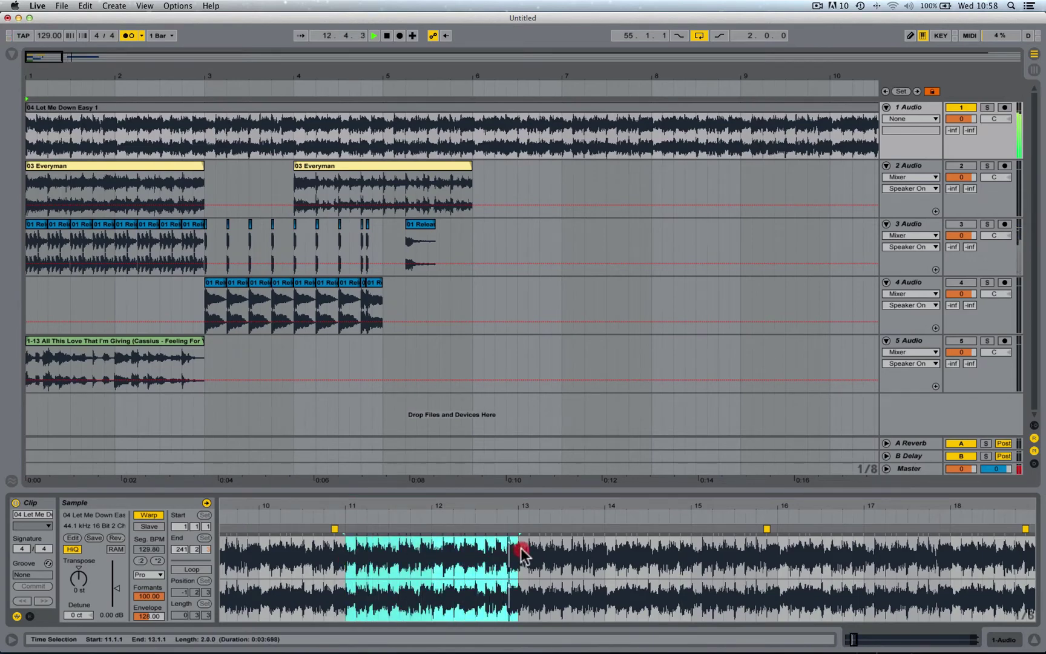
{"action": "key", "text": "super+l"}
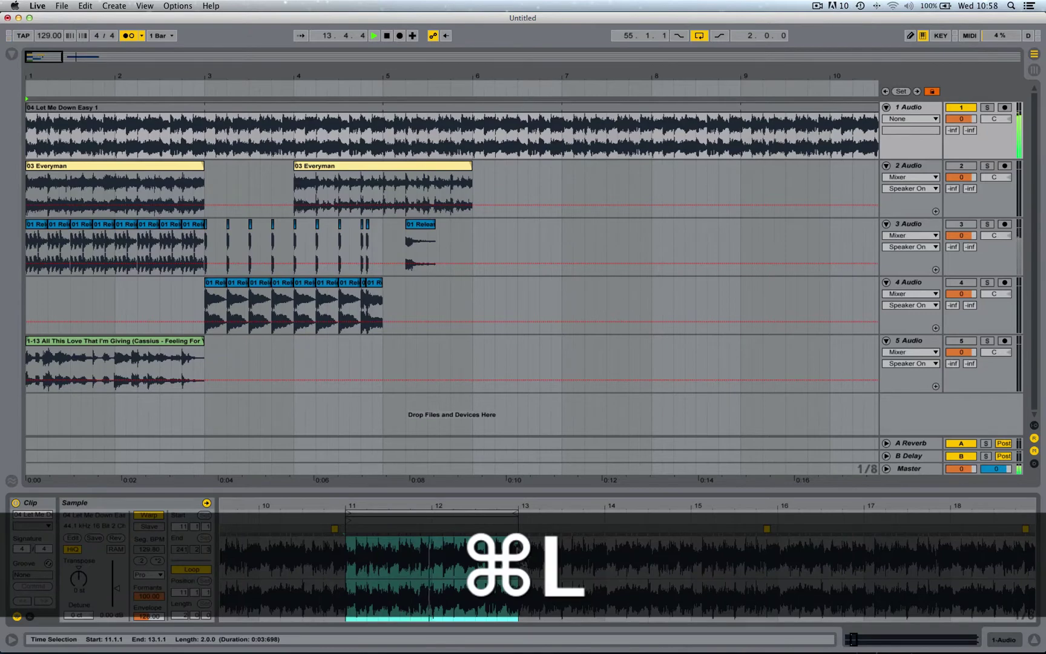
{"action": "left_click_drag", "start_coordinate": [439, 508], "coordinate": [439, 486]}
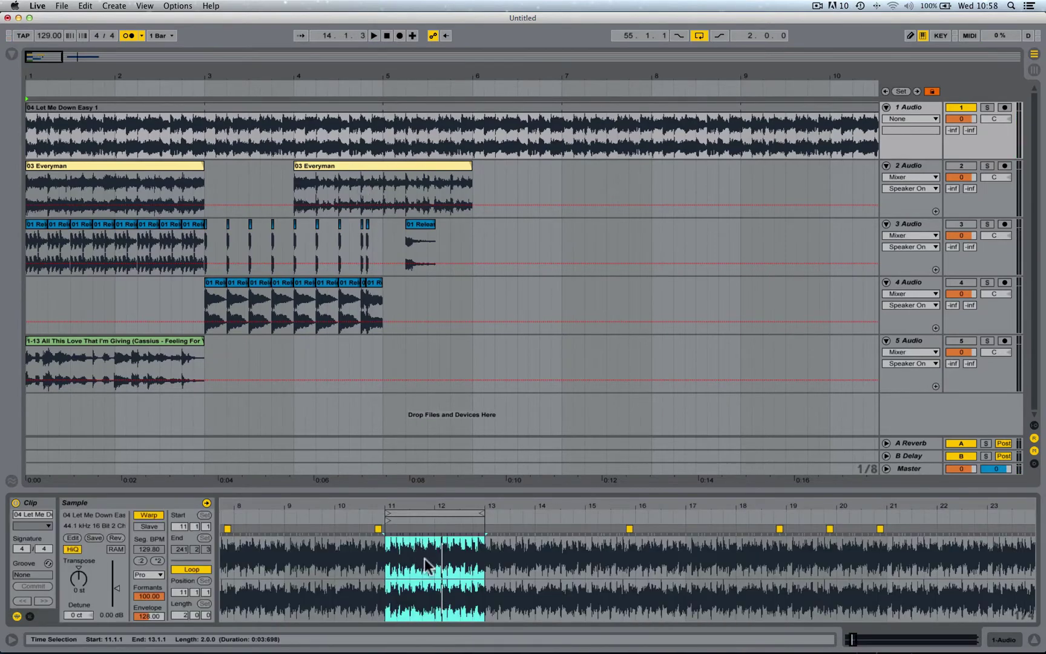
{"action": "left_click", "coordinate": [431, 513]}
{"action": "left_click_drag", "start_coordinate": [434, 79], "coordinate": [432, 18]}
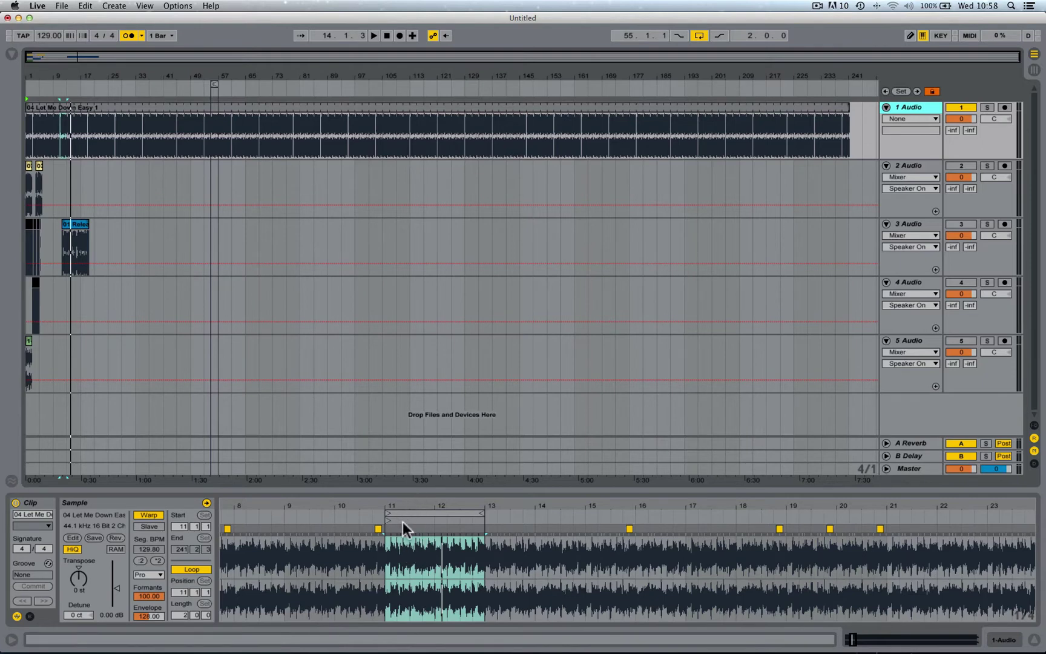
{"action": "key", "text": "super+z"}
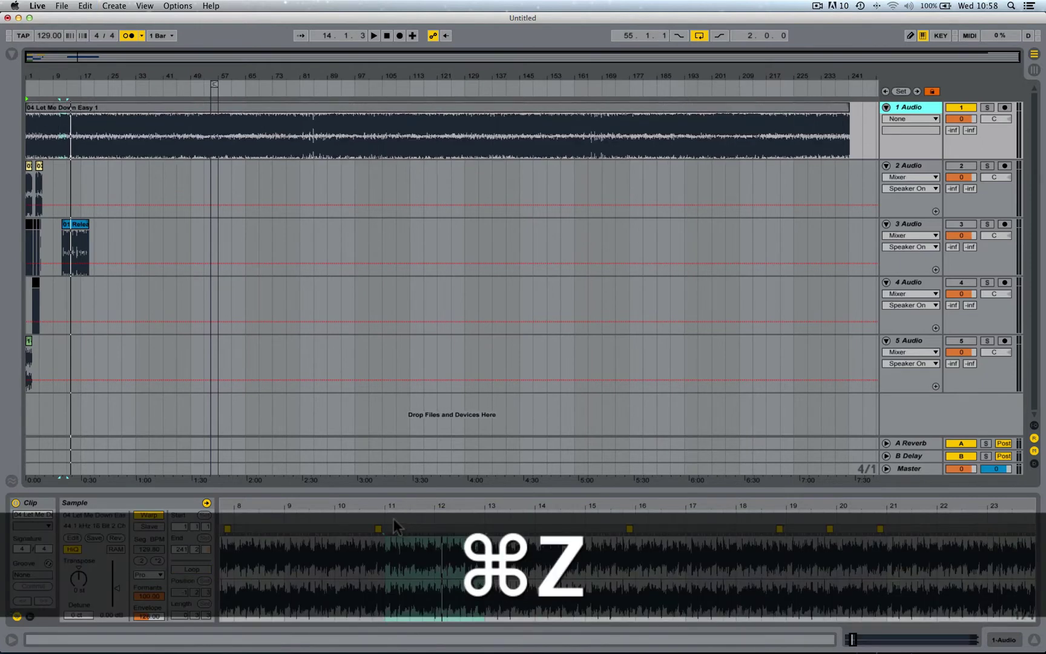
Step: Set the arrangement loop to 11.1.1 through 13.1.1 on the Let Me Down Easy track and play it
{"action": "left_click_drag", "start_coordinate": [63, 70], "coordinate": [101, 112]}
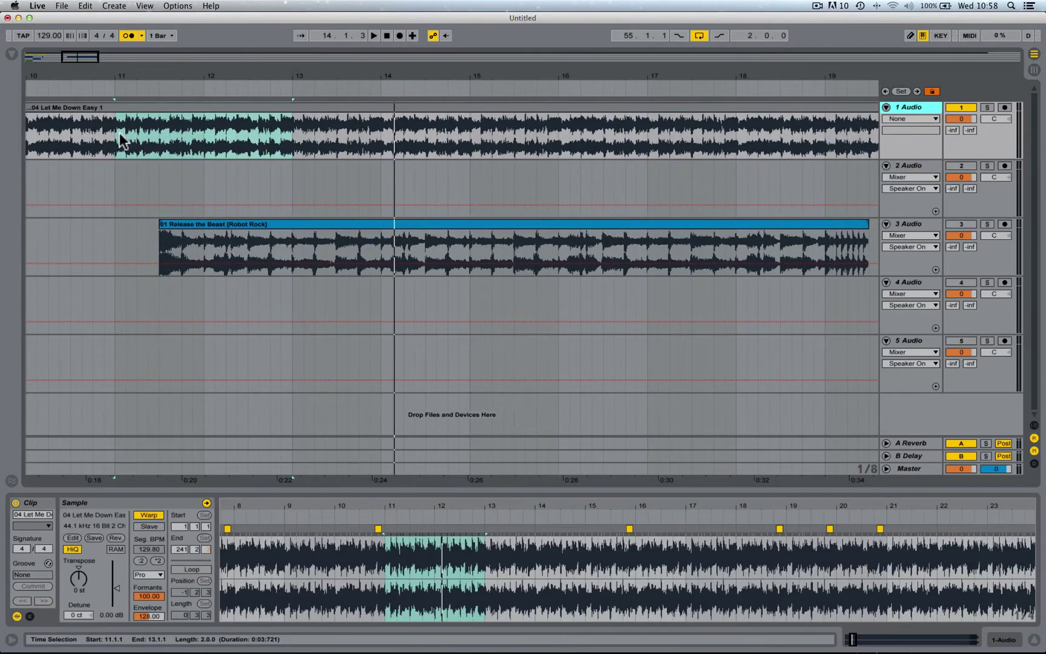
{"action": "key", "text": "space"}
{"action": "left_click_drag", "start_coordinate": [117, 134], "coordinate": [292, 133]}
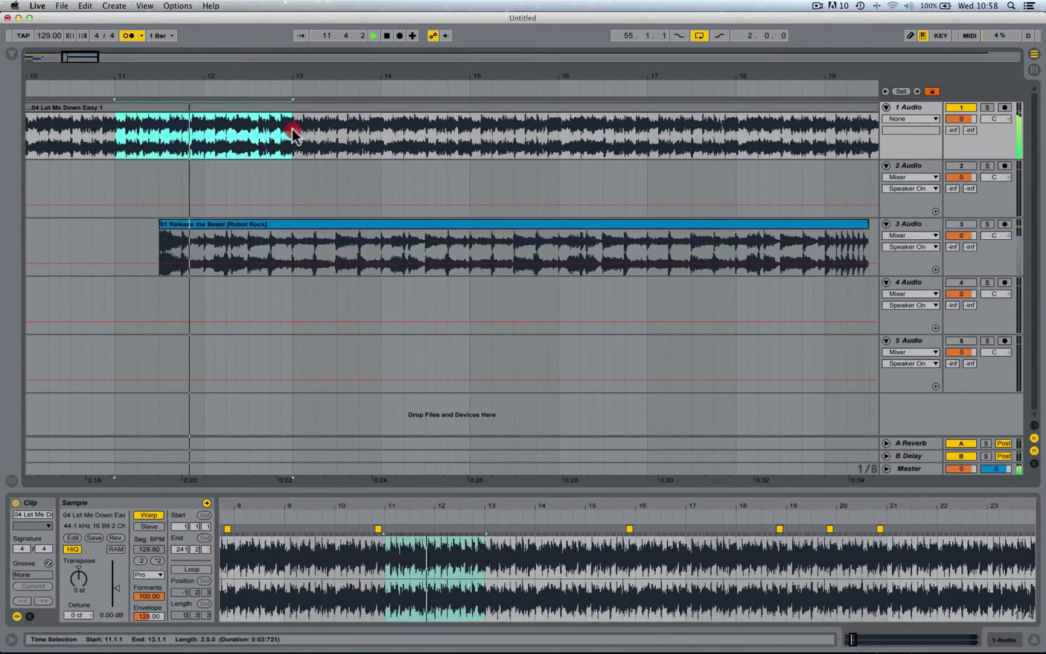
{"action": "key", "text": "super+l"}
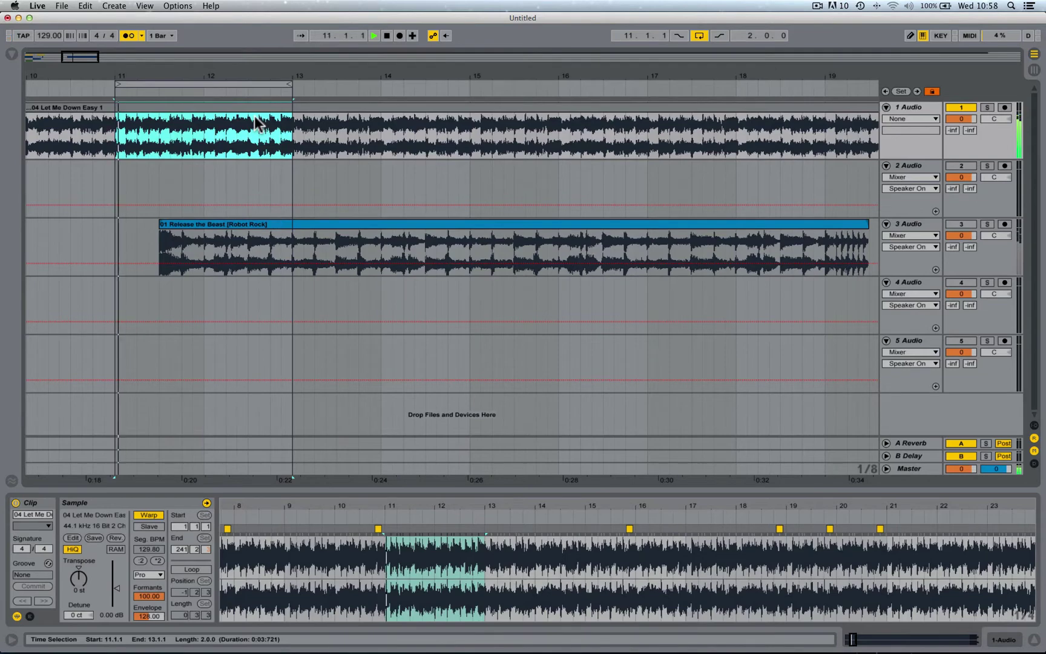
Step: Split the Let Me Down Easy clip at 13.1.1 and 11.1.1, and delete the parts outside those two bars
{"action": "left_click", "coordinate": [293, 125]}
{"action": "key", "text": "super+e"}
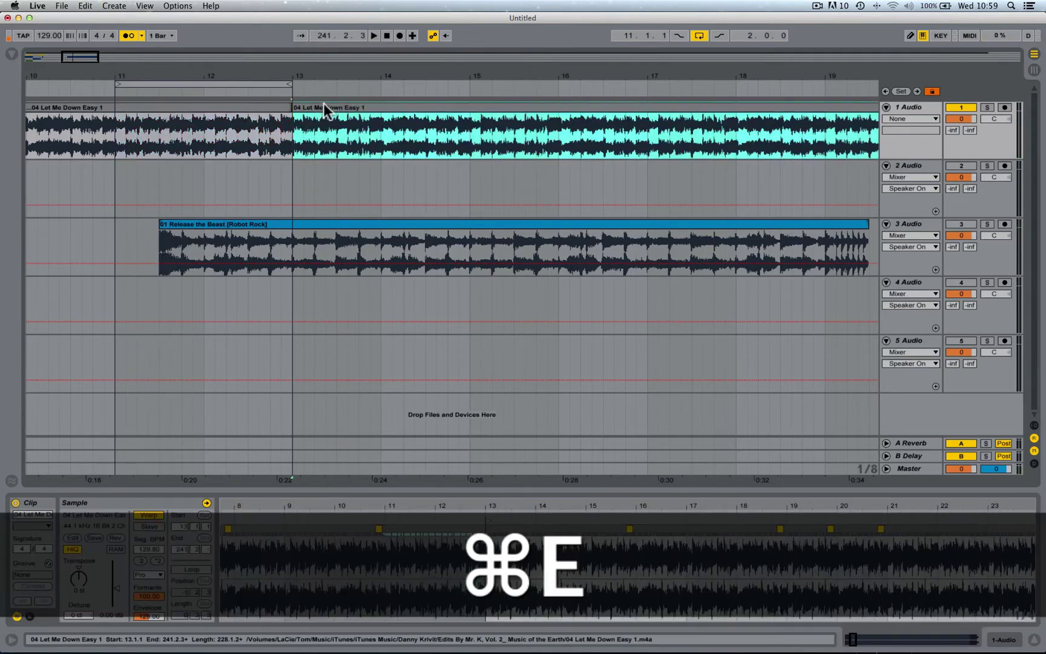
{"action": "left_click", "coordinate": [114, 122]}
{"action": "key", "text": "super+e"}
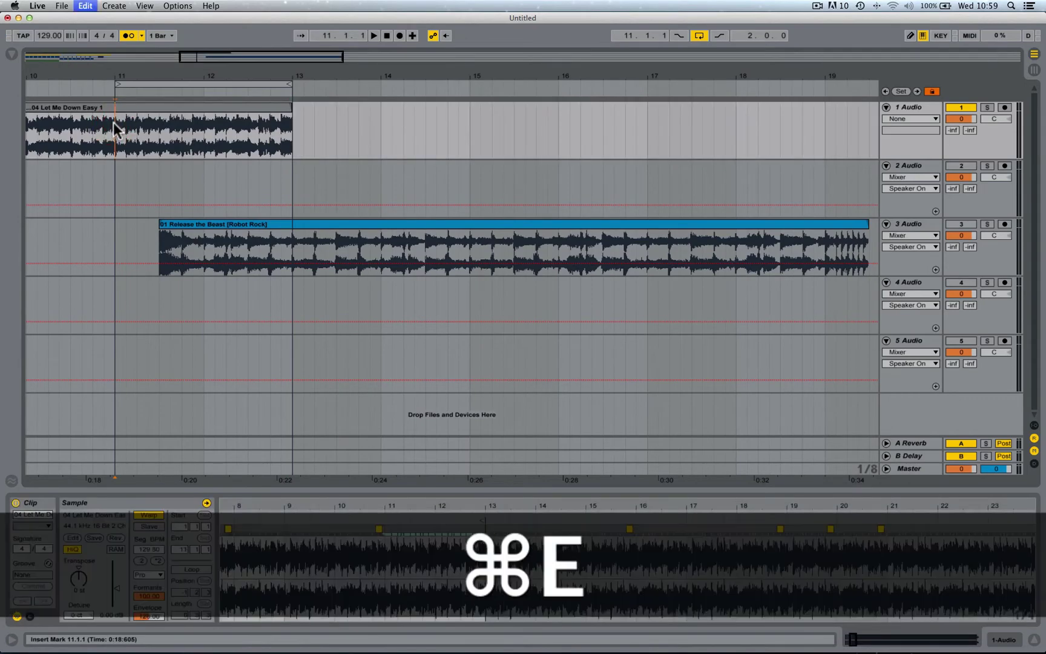
{"action": "left_click", "coordinate": [75, 104]}
{"action": "key", "text": "Delete"}
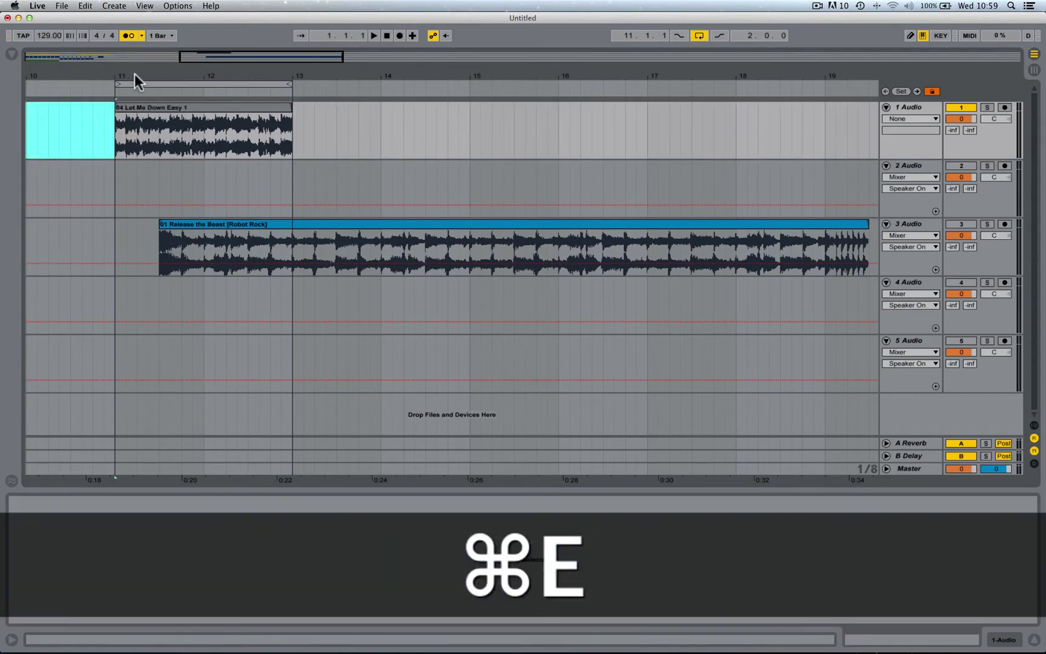
Step: Move the two-bar Let Me Down Easy clip to 1.1.1 and set the arrangement loop to its length
{"action": "left_click_drag", "start_coordinate": [134, 75], "coordinate": [242, 21]}
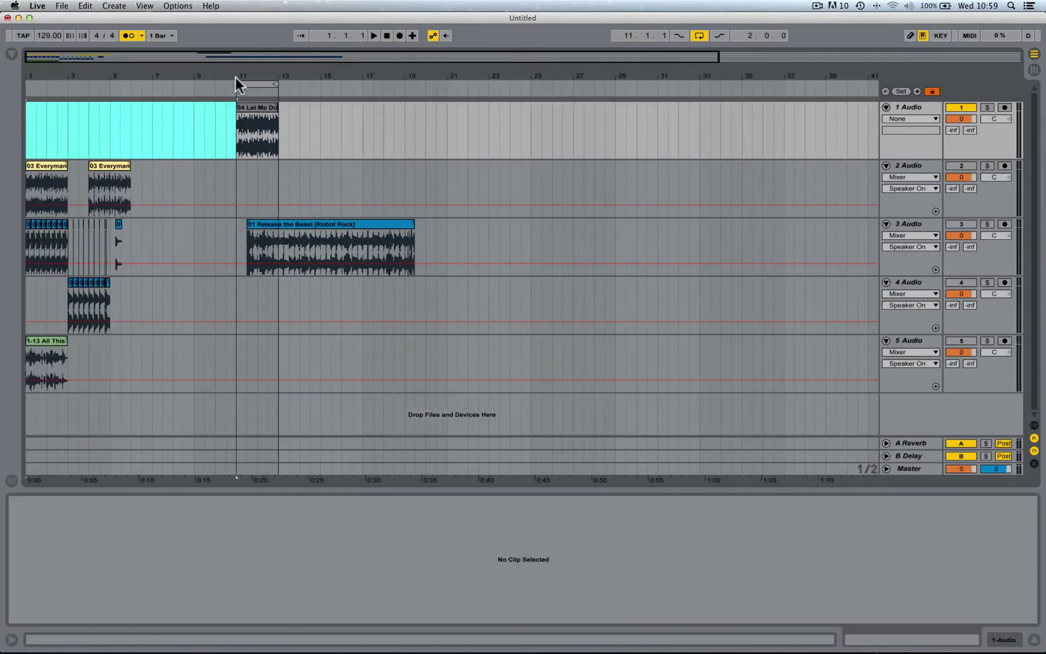
{"action": "left_click_drag", "start_coordinate": [261, 107], "coordinate": [31, 85]}
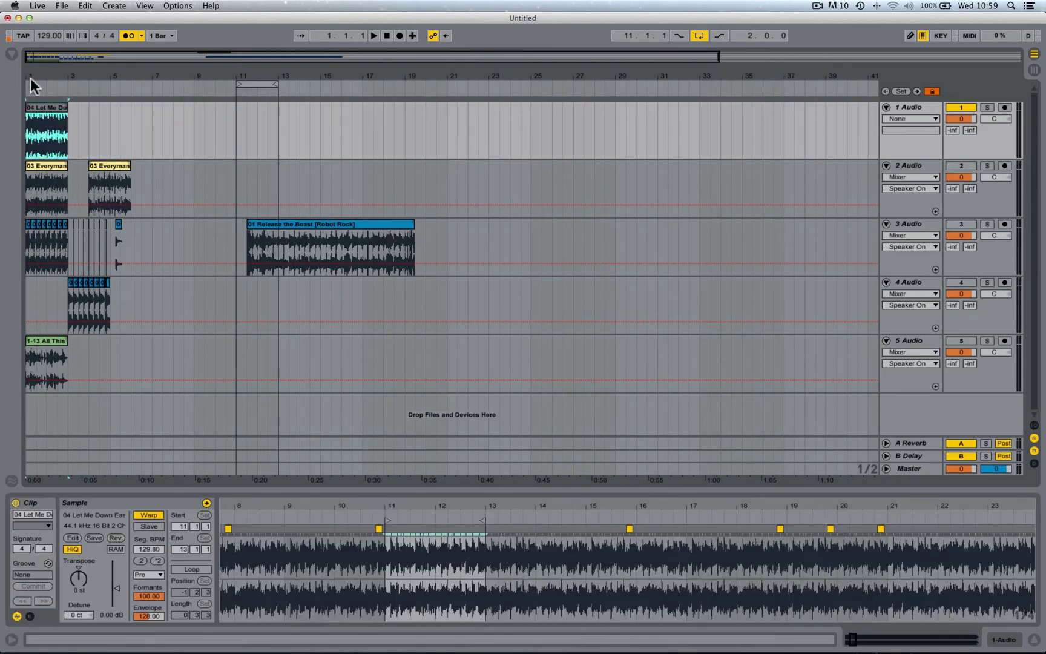
{"action": "key", "text": "super+l"}
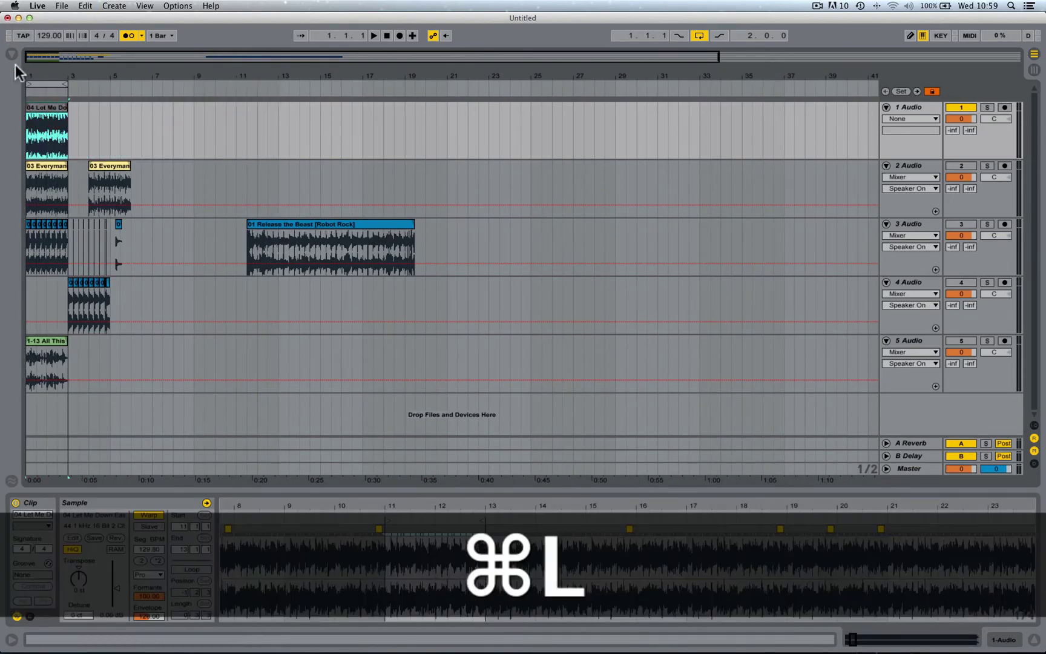
Step: Copy the two-bar Let Me Down Easy clip to 3.1.1 and turn the metronome off
{"action": "left_click_drag", "start_coordinate": [30, 72], "coordinate": [252, 126]}
{"action": "key", "text": "alt"}
{"action": "left_click", "coordinate": [132, 36]}
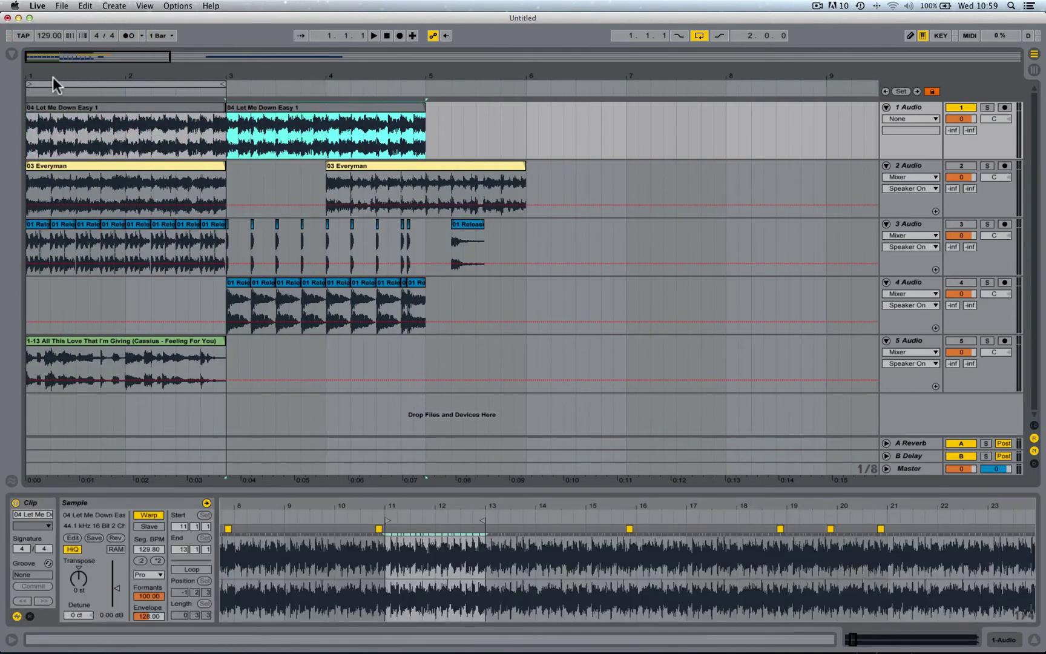
Step: Play the arrangement loop from 1.1.1 to hear the two-bar clip
{"action": "left_click_drag", "start_coordinate": [52, 77], "coordinate": [52, 90]}
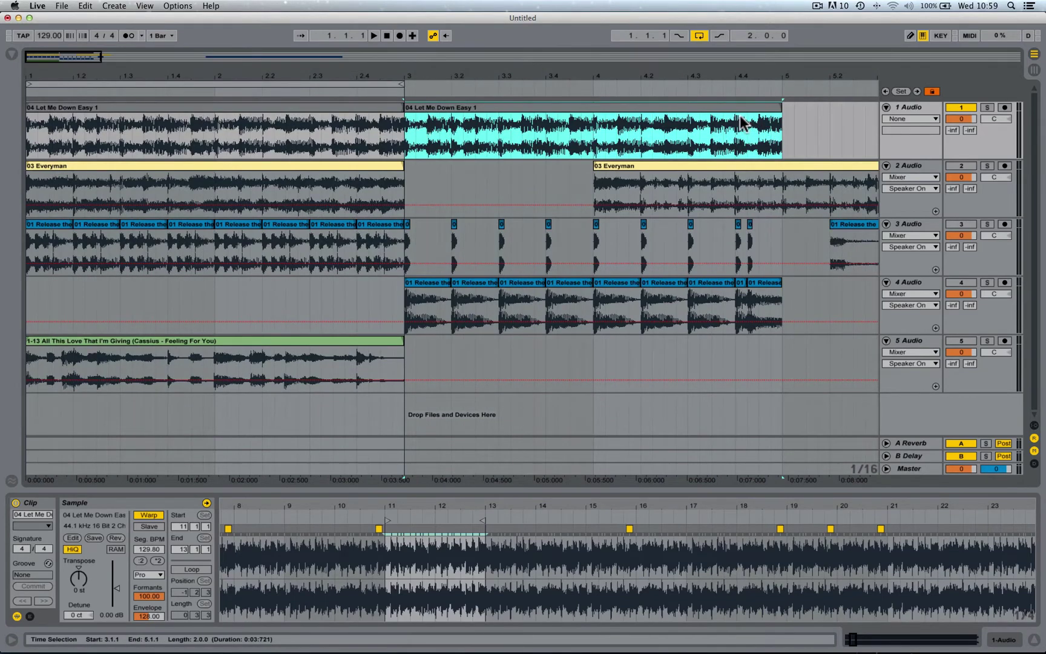
{"action": "left_click", "coordinate": [25, 132]}
{"action": "key", "text": "space"}
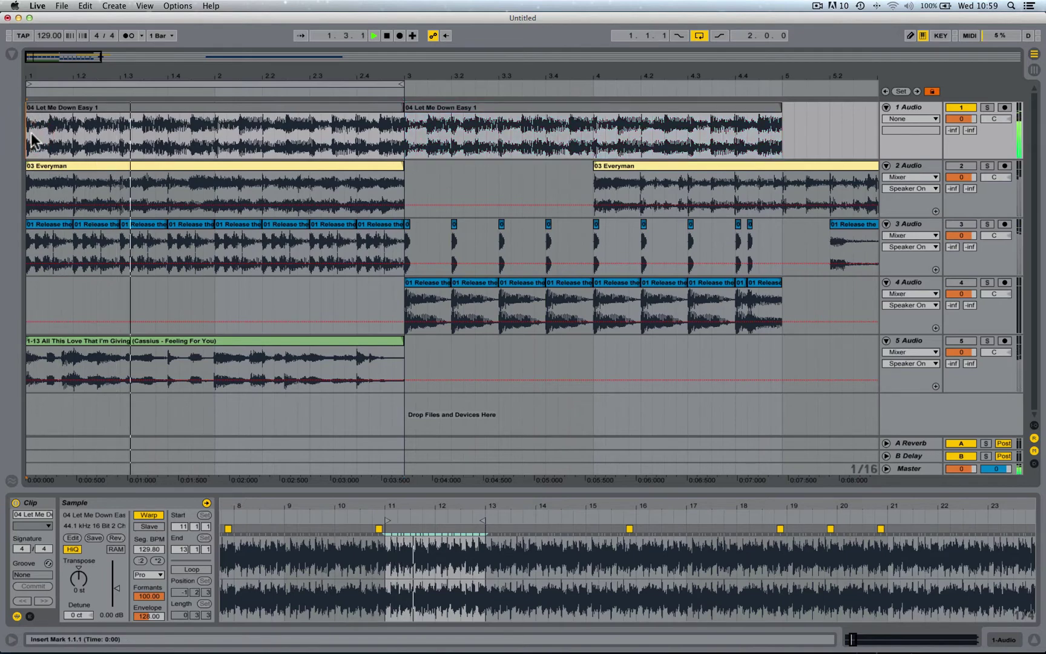
Step: Duplicate the first beat of Let Me Down Easy seven times up to 3.1.1, and duplicate the half beat from 2.4.1 to 2.4.3 once
{"action": "left_click_drag", "start_coordinate": [34, 131], "coordinate": [9, 134]}
{"action": "key", "text": "space"}
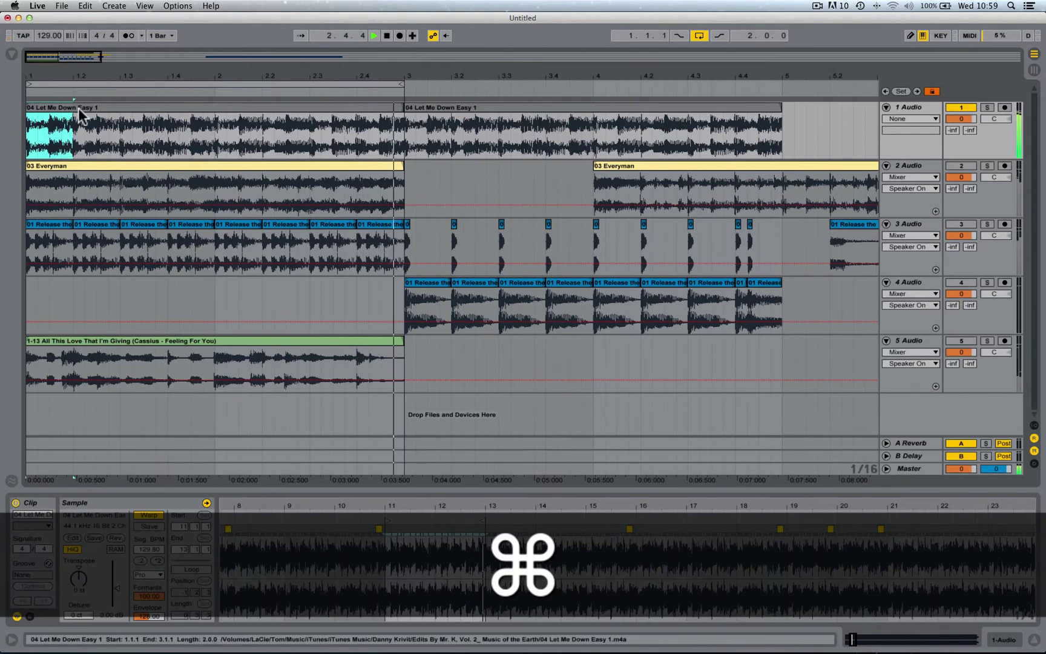
{"action": "left_click_drag", "start_coordinate": [74, 127], "coordinate": [3, 129]}
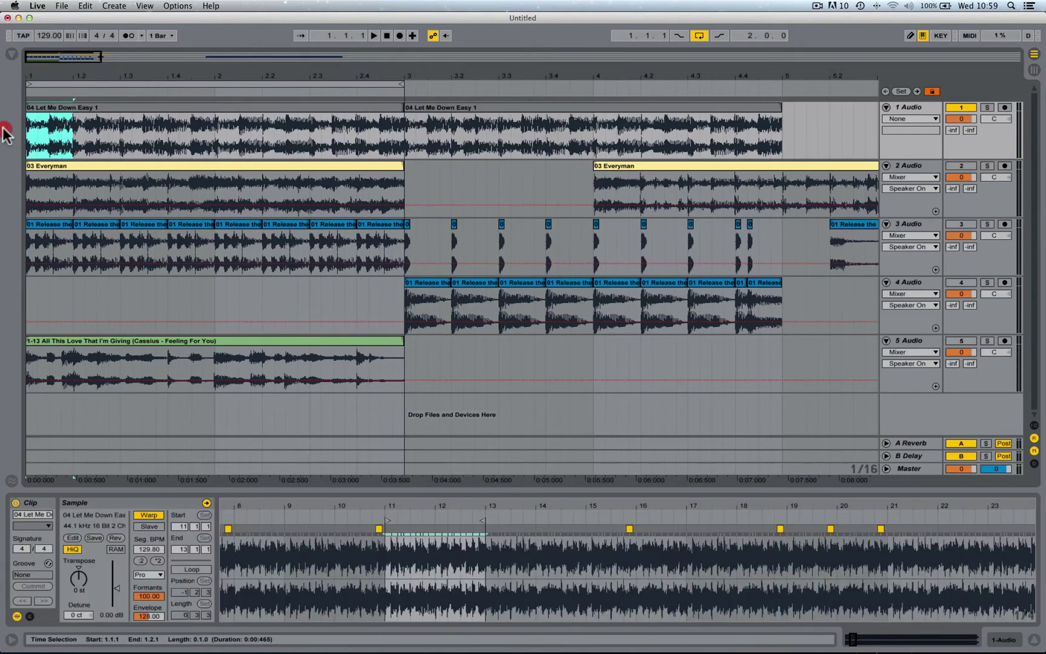
{"action": "key", "text": "space"}
{"action": "key", "text": "super+d"}
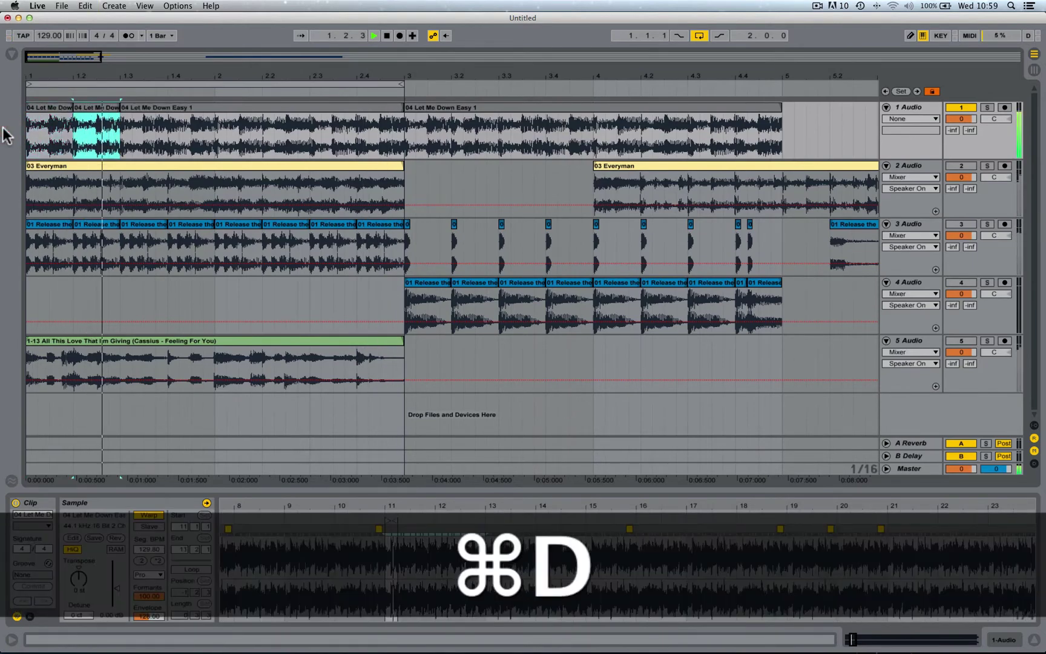
{"action": "key", "text": "super+d"}
{"action": "key", "text": "super+d"}
{"action": "key", "text": "super+d"}
{"action": "key", "text": "super+d"}
{"action": "key", "text": "super+d"}
{"action": "key", "text": "super+d"}
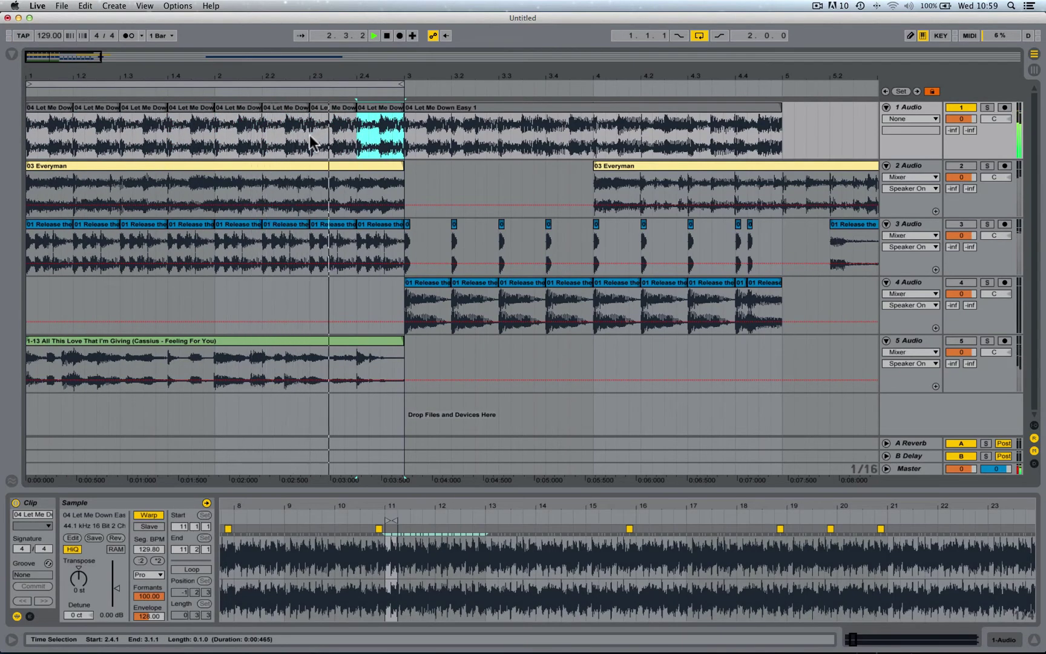
{"action": "left_click_drag", "start_coordinate": [358, 133], "coordinate": [375, 131]}
{"action": "key", "text": "super+d"}
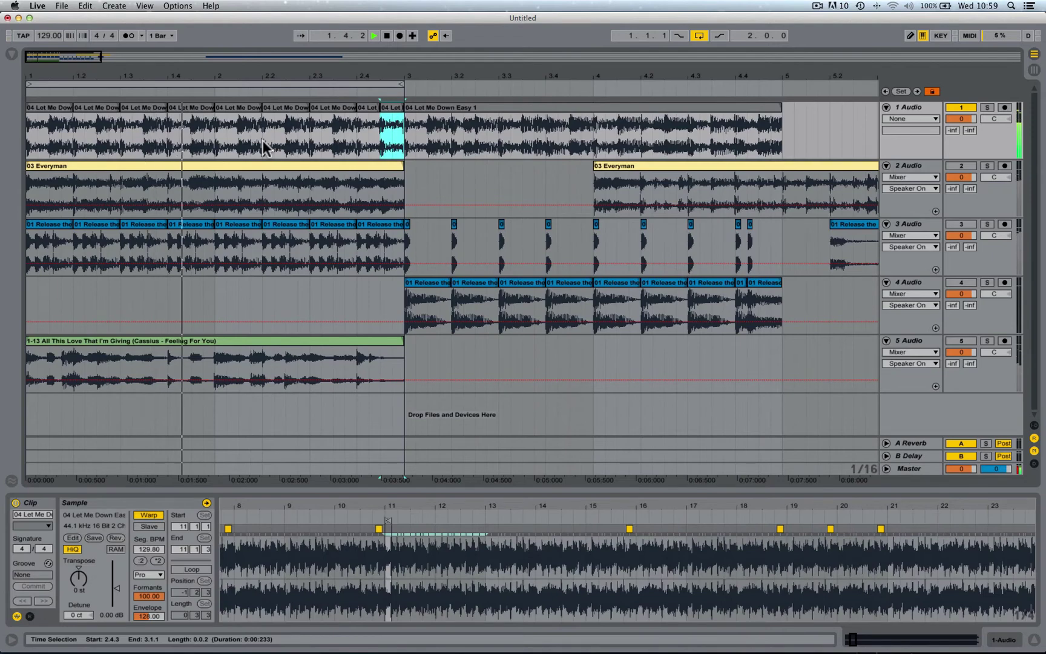
Step: Move the two-bar Let Me Down Easy clip from 3.1.1 to 5.1.1 and place a half-bar slice from its opening at 3.1.1
{"action": "left_click_drag", "start_coordinate": [355, 73], "coordinate": [355, 49]}
{"action": "left_click_drag", "start_coordinate": [271, 109], "coordinate": [479, 109]}
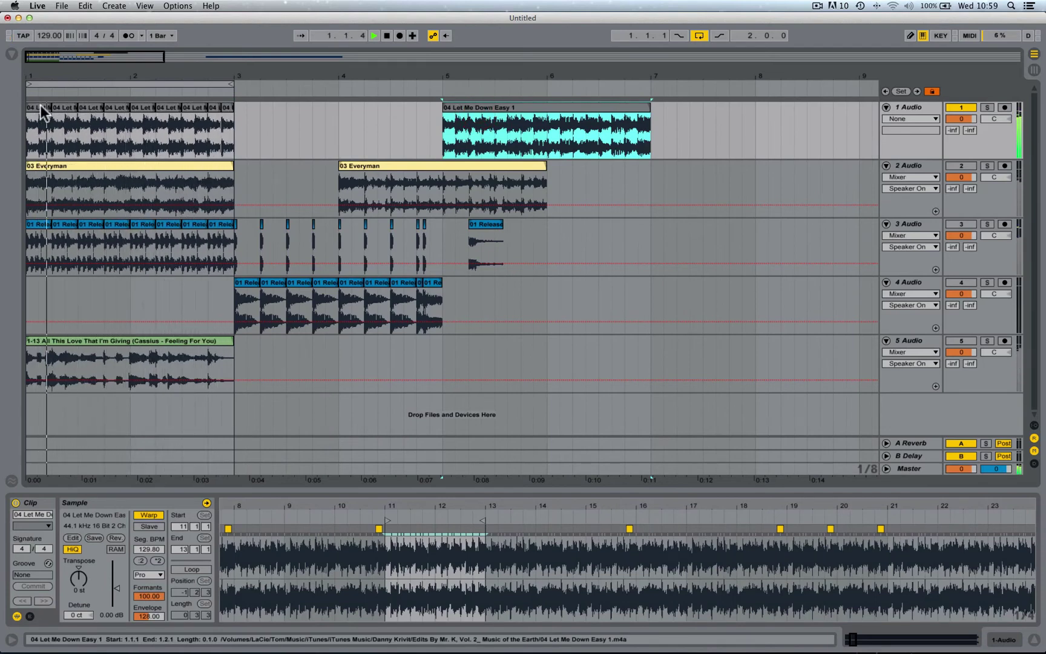
{"action": "left_click_drag", "start_coordinate": [145, 107], "coordinate": [285, 104]}
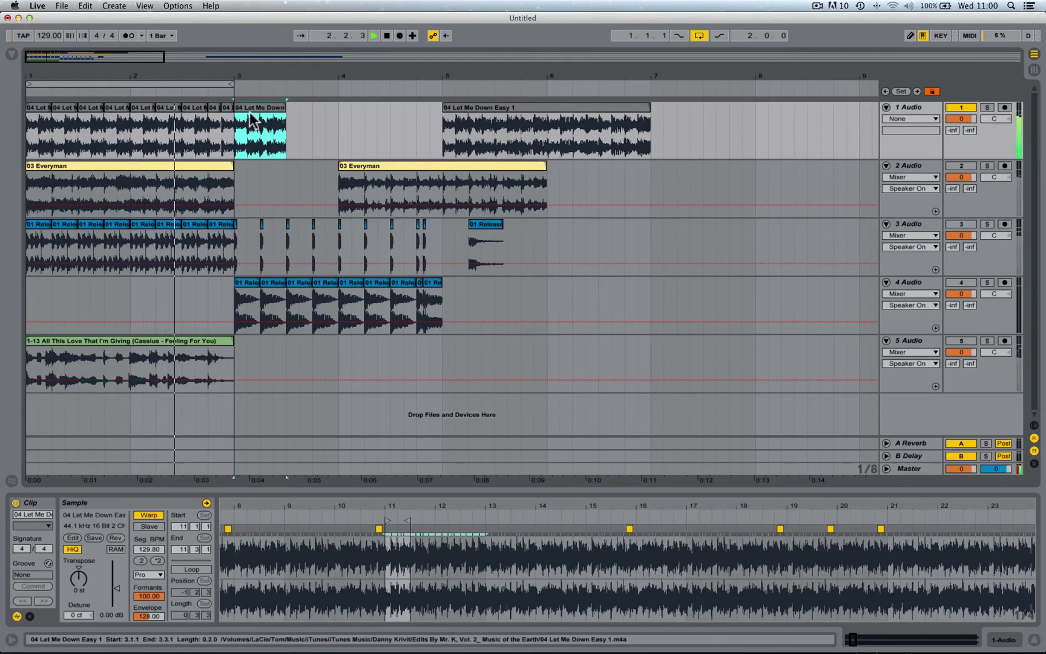
Step: Shift the two-bar arrangement loop to 3.1.1 and play it
{"action": "left_click", "coordinate": [185, 83]}
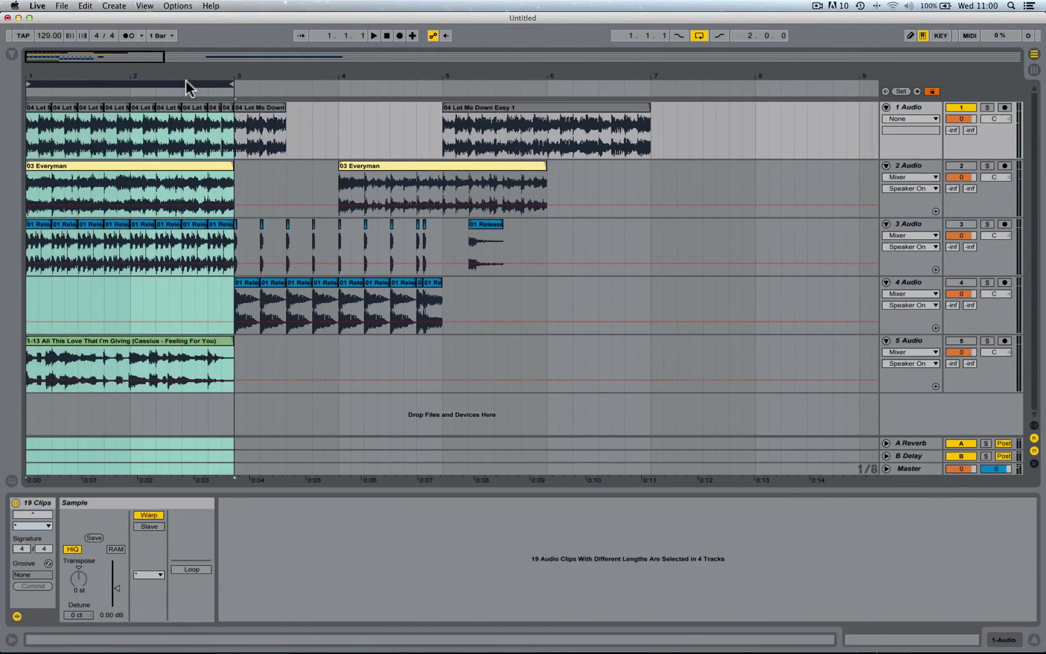
{"action": "key", "text": "Up"}
{"action": "key", "text": "space"}
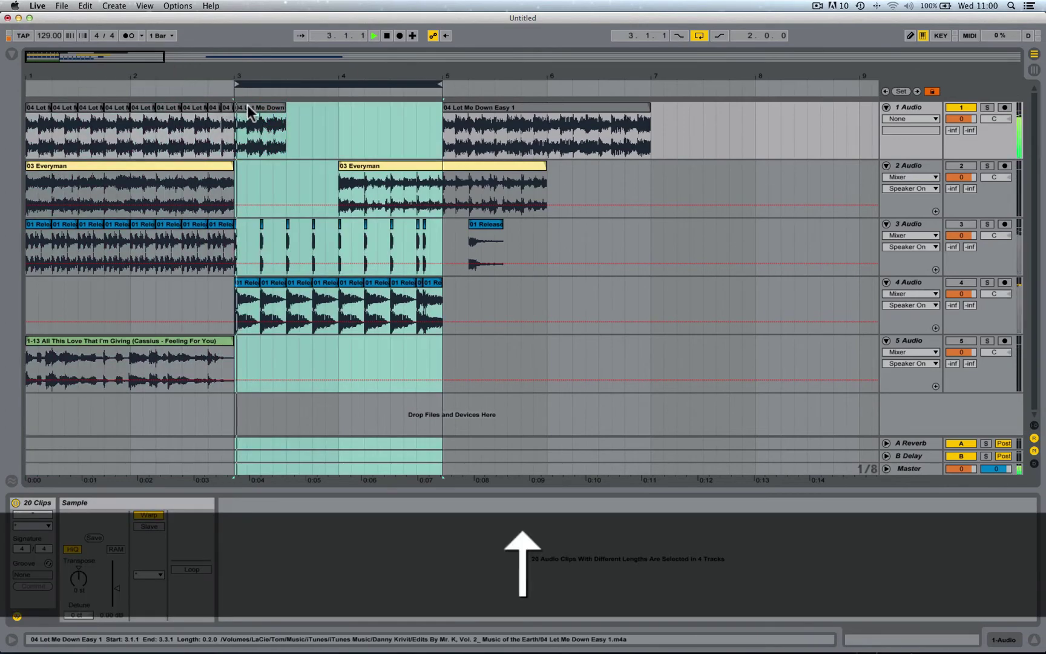
Step: Duplicate the half-bar Let Me Down Easy slice at 3.1.1 three times, filling the track up to 5.1.1
{"action": "left_click", "coordinate": [248, 108]}
{"action": "key", "text": "super+d"}
{"action": "key", "text": "super+d"}
{"action": "key", "text": "super+d"}
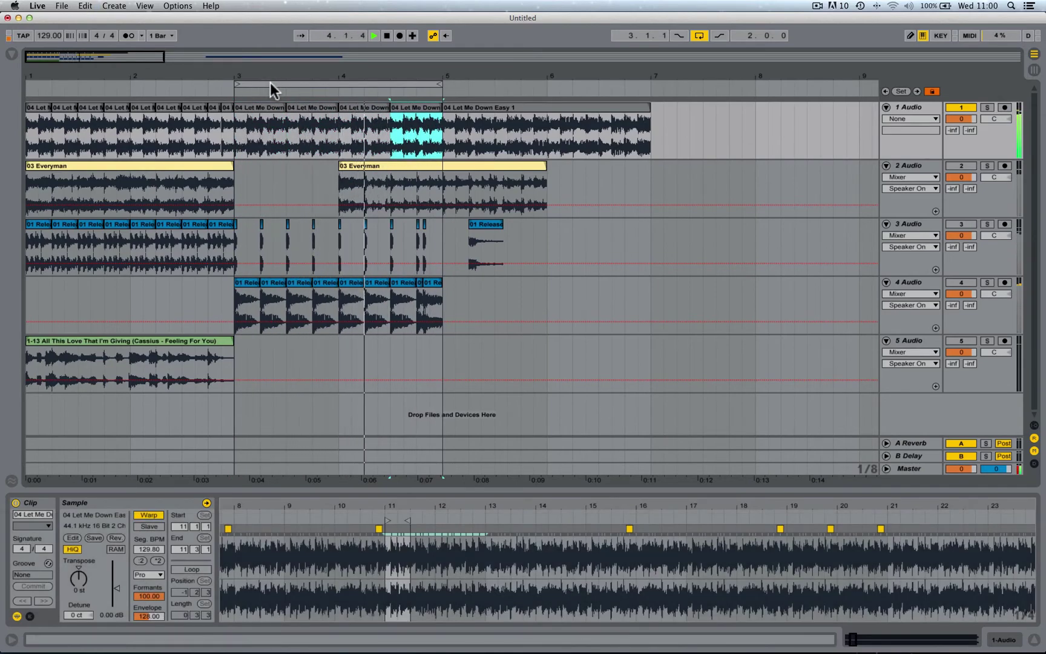
Step: Set the arrangement loop to four bars starting at 1.1.1 while playback runs
{"action": "left_click", "coordinate": [270, 85]}
{"action": "key", "text": "Down"}
{"action": "key", "text": "super+Up"}
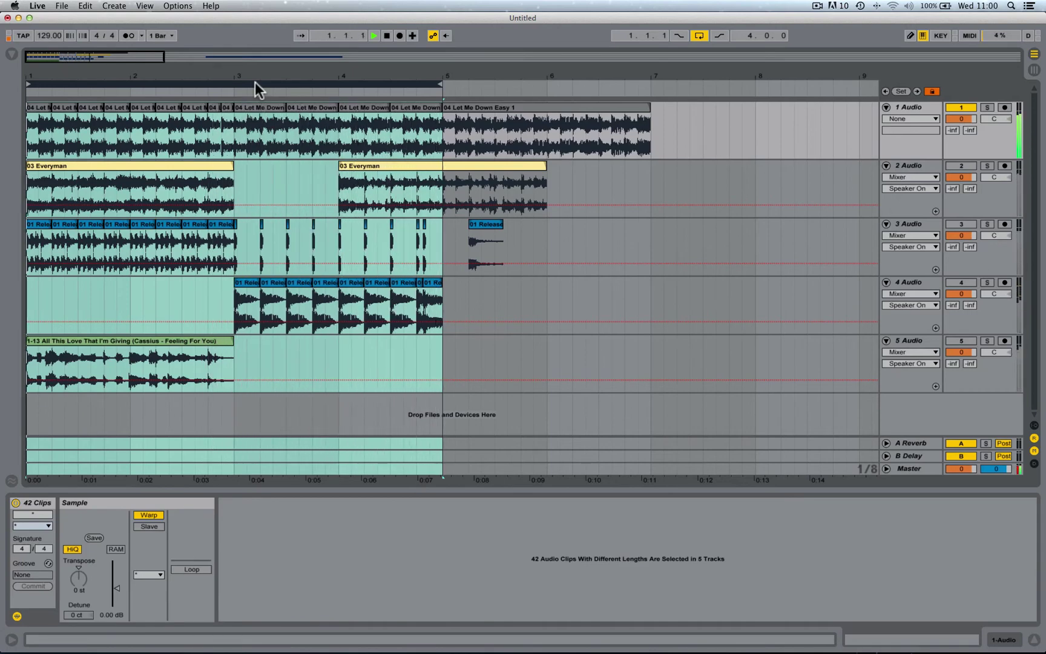
Step: Double the arrangement loop to eight bars and duplicate the two-bar Let Me Down Easy clip at 5.1.1 to 7.1.1
{"action": "left_click_drag", "start_coordinate": [254, 74], "coordinate": [187, 75]}
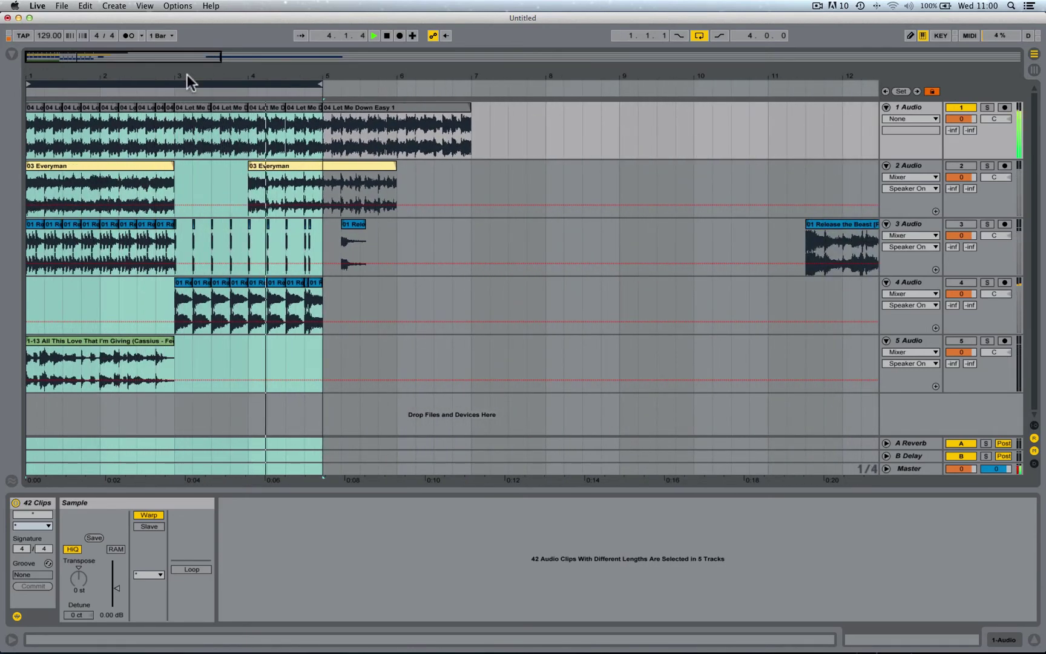
{"action": "key", "text": "super+Up"}
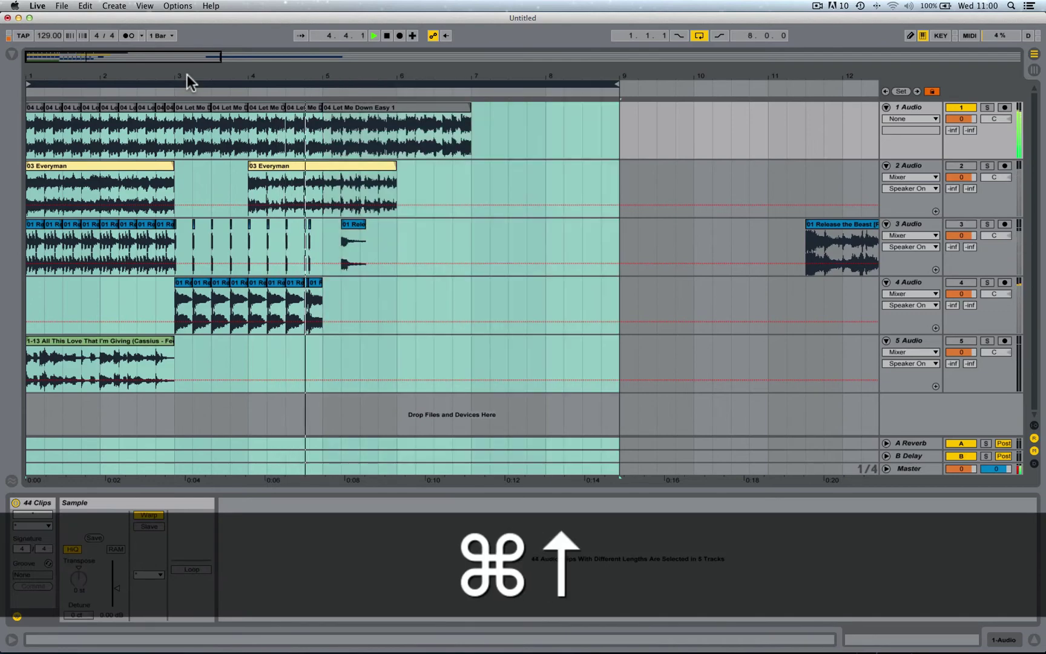
{"action": "left_click", "coordinate": [375, 108]}
{"action": "key", "text": "super+d"}
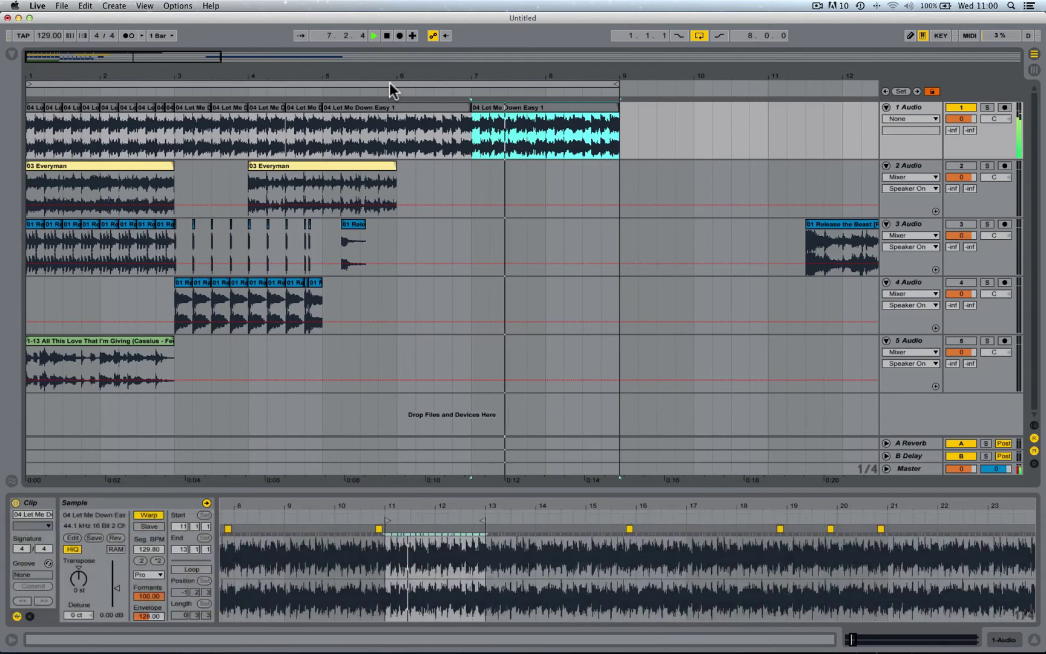
{"action": "key", "text": "space"}
Step: Try duplicating the Let Me Down Easy slice from 3.1.1 to 3.1.3 five times along its track
{"action": "left_click_drag", "start_coordinate": [393, 77], "coordinate": [263, 74]}
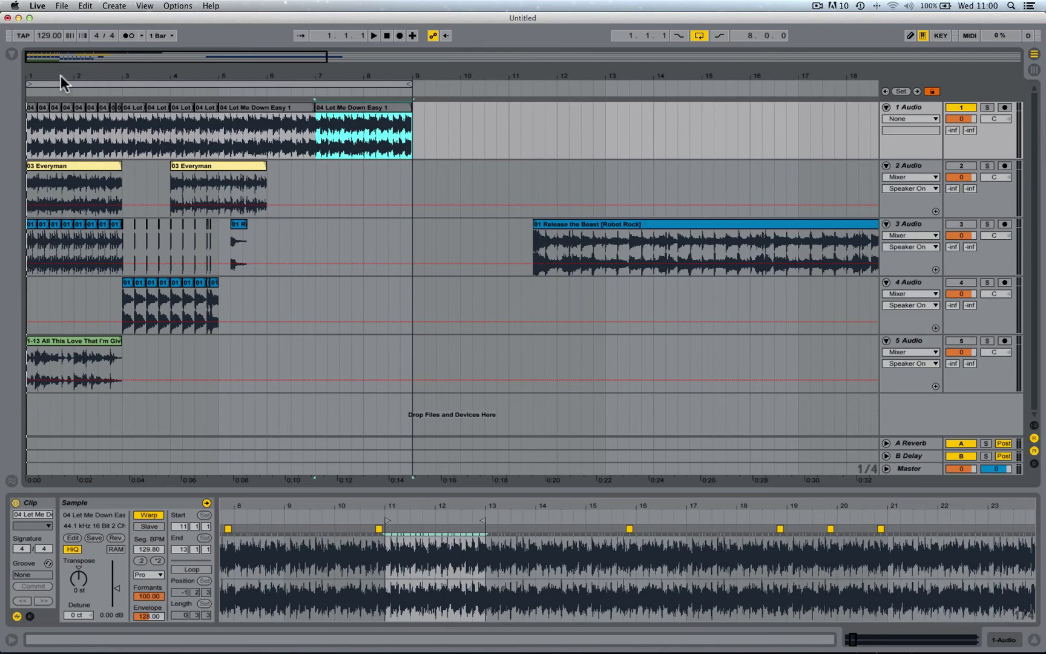
{"action": "left_click_drag", "start_coordinate": [38, 74], "coordinate": [60, 74]}
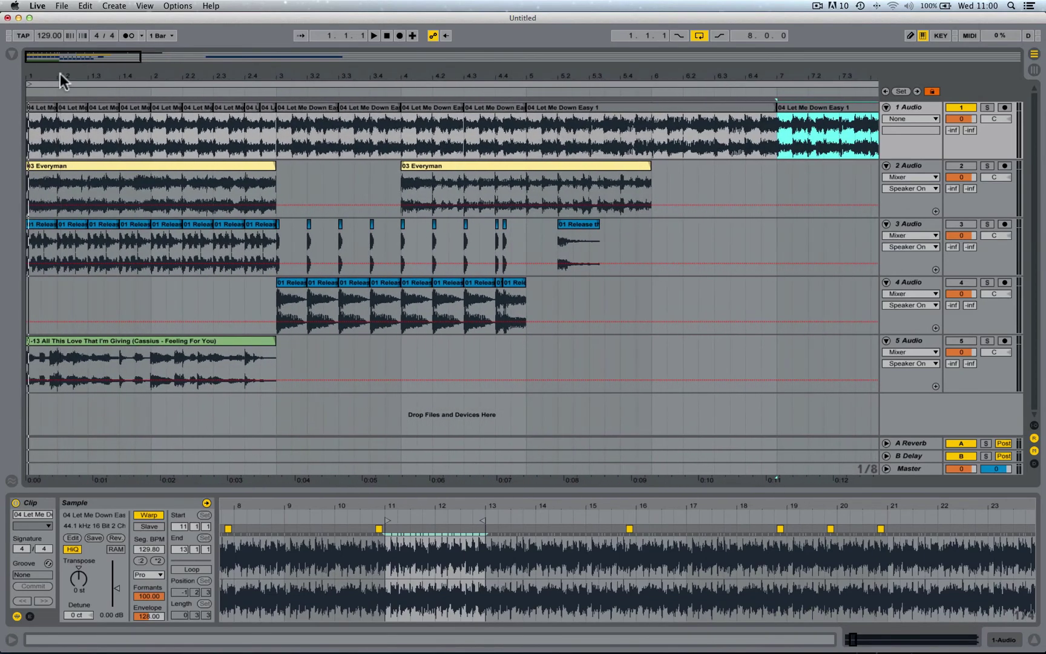
{"action": "left_click", "coordinate": [46, 108]}
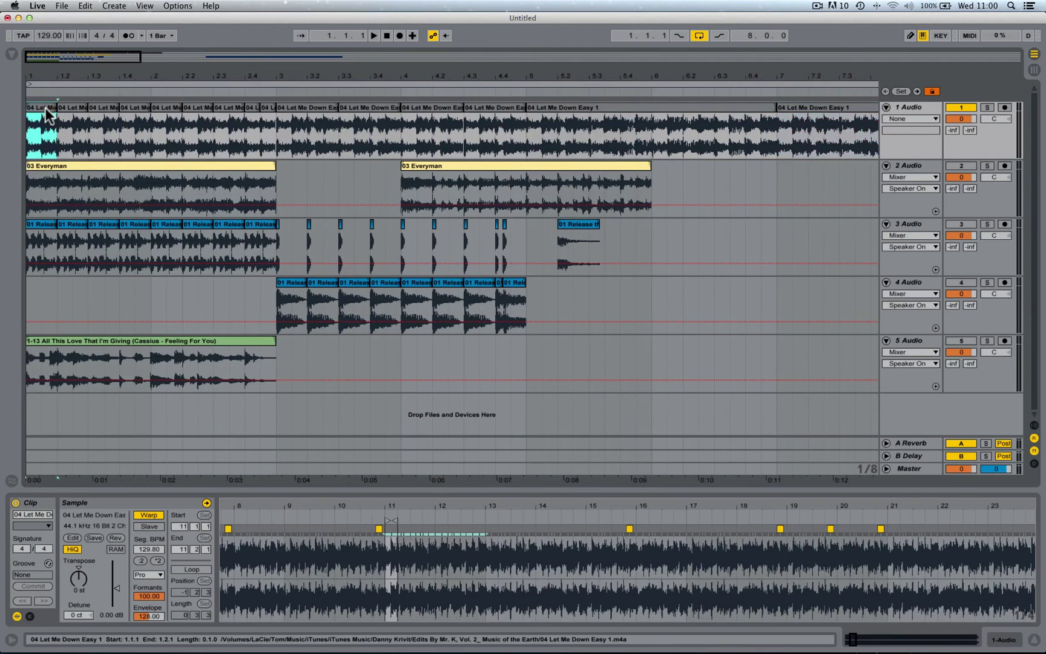
{"action": "left_click_drag", "start_coordinate": [277, 138], "coordinate": [293, 137]}
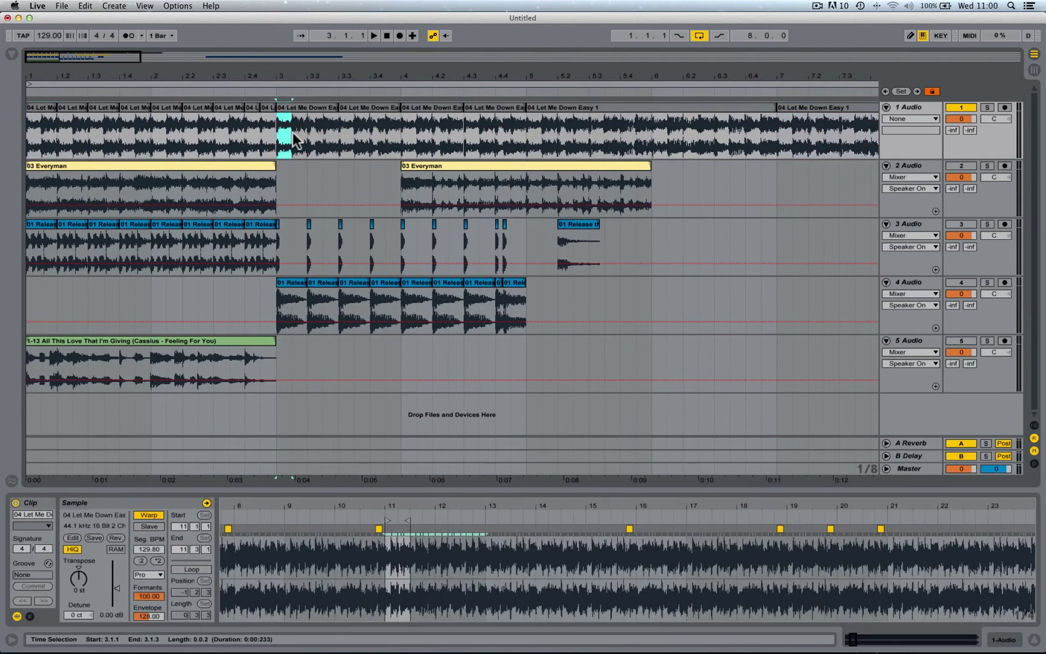
{"action": "key", "text": "super+d"}
{"action": "key", "text": "super+d"}
{"action": "key", "text": "super+d"}
{"action": "key", "text": "super+d"}
{"action": "key", "text": "super+d"}
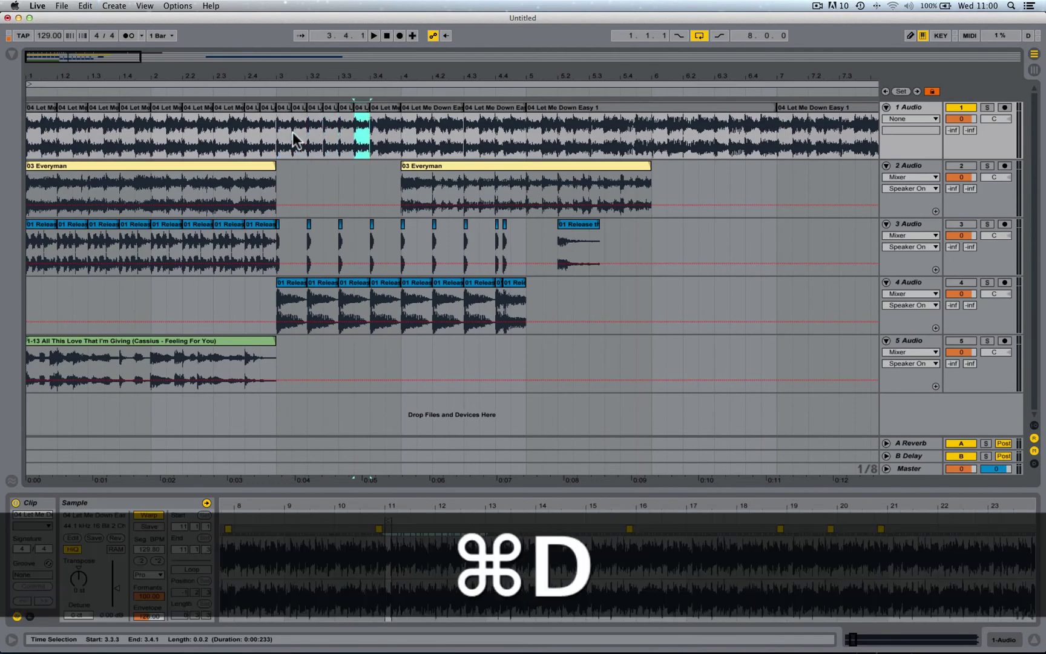
Step: Undo all five duplications of the 3.1.1 to 3.1.3 slice
{"action": "key", "text": "super+z"}
{"action": "key", "text": "super+z"}
{"action": "key", "text": "super+z"}
{"action": "key", "text": "super+z"}
{"action": "key", "text": "super+z"}
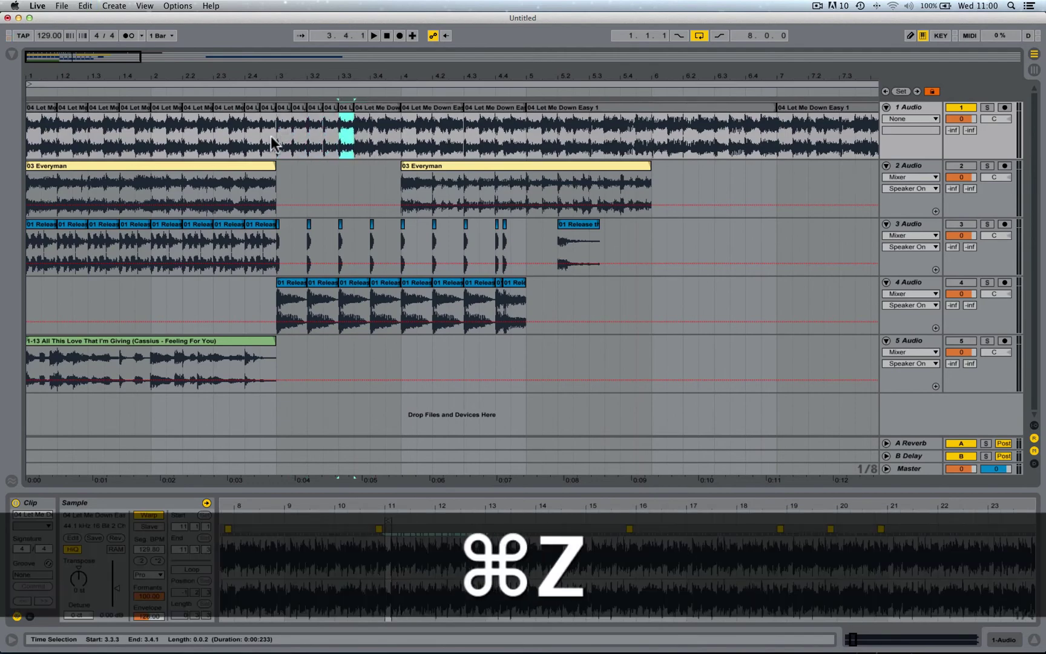
Step: Shorten the arrangement loop to two bars starting at 1.1.1 and play it
{"action": "left_click_drag", "start_coordinate": [304, 68], "coordinate": [340, 76]}
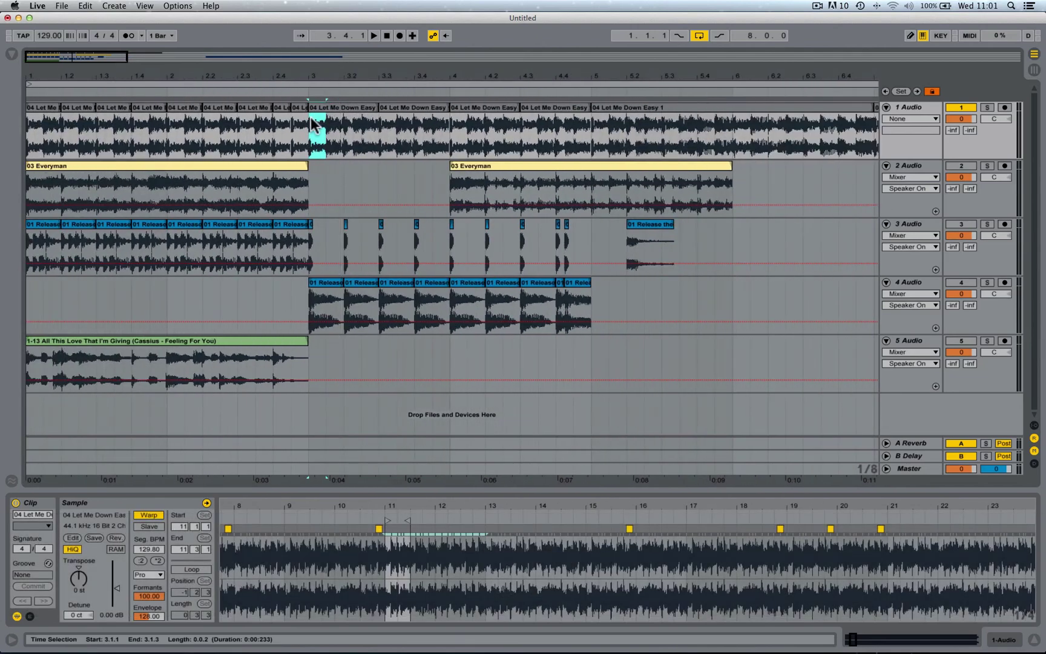
{"action": "left_click_drag", "start_coordinate": [312, 124], "coordinate": [13, 130]}
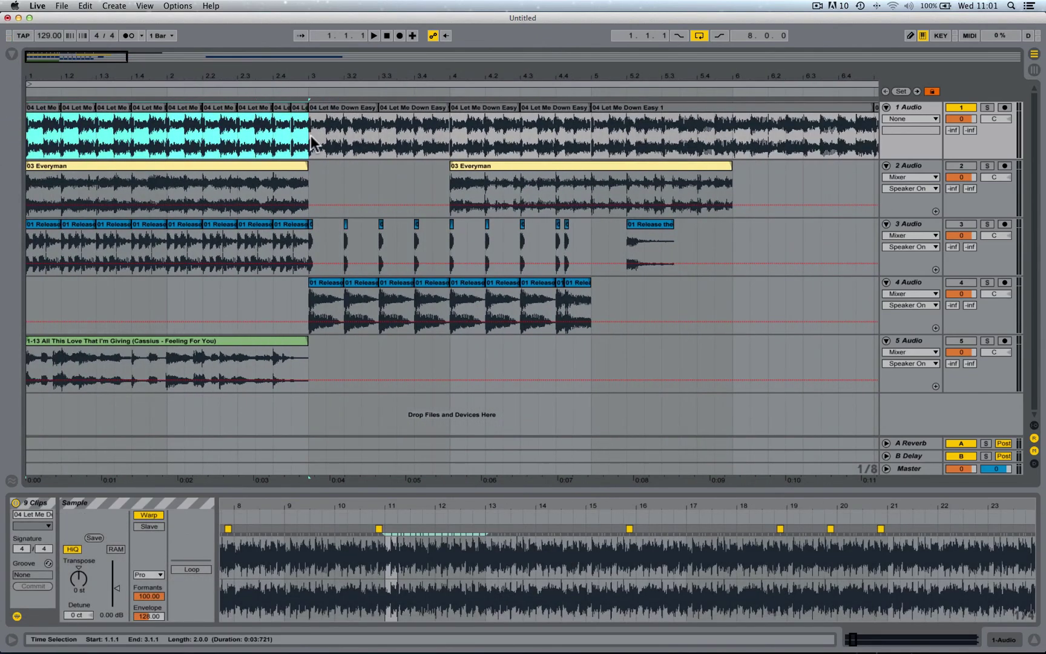
{"action": "left_click", "coordinate": [31, 133]}
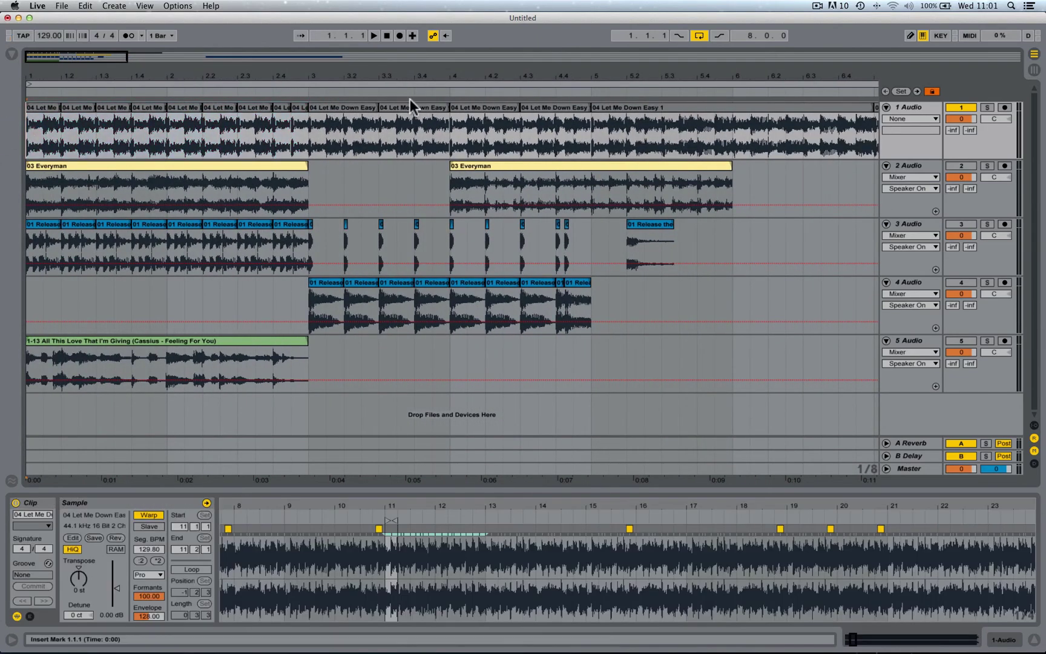
{"action": "left_click", "coordinate": [341, 83]}
{"action": "key", "text": "super+Down"}
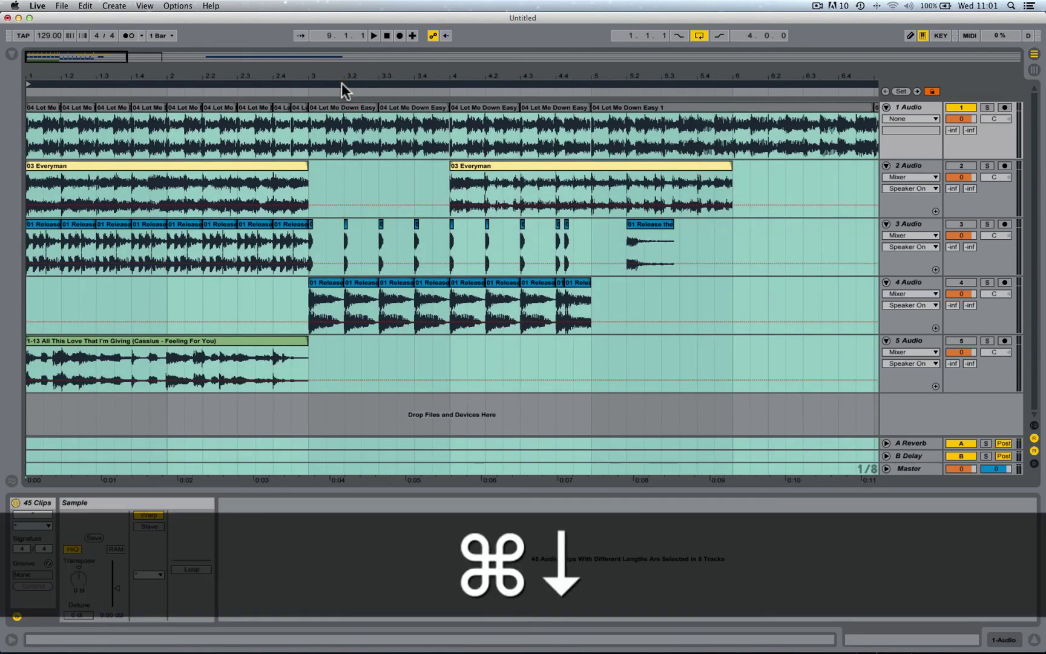
{"action": "key", "text": "super+Down"}
{"action": "key", "text": "space"}
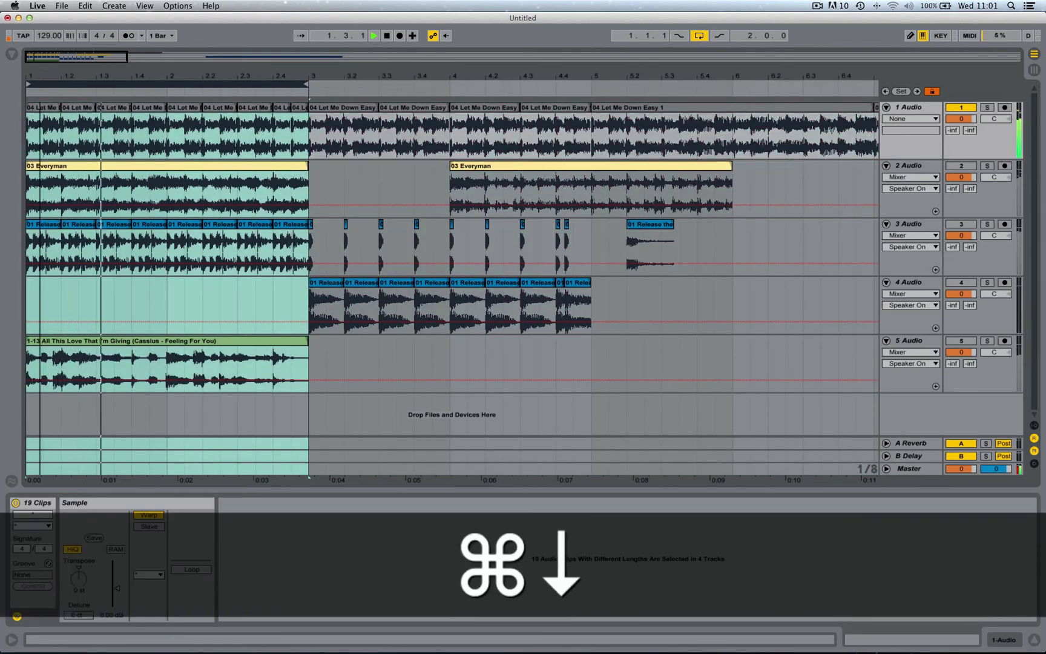
Step: Duplicate a sixteenth-note slice of the first Let Me Down Easy beat twice, filling 1.1.3 to 1.2.1
{"action": "left_click_drag", "start_coordinate": [40, 77], "coordinate": [84, 127]}
{"action": "key", "text": "super+d"}
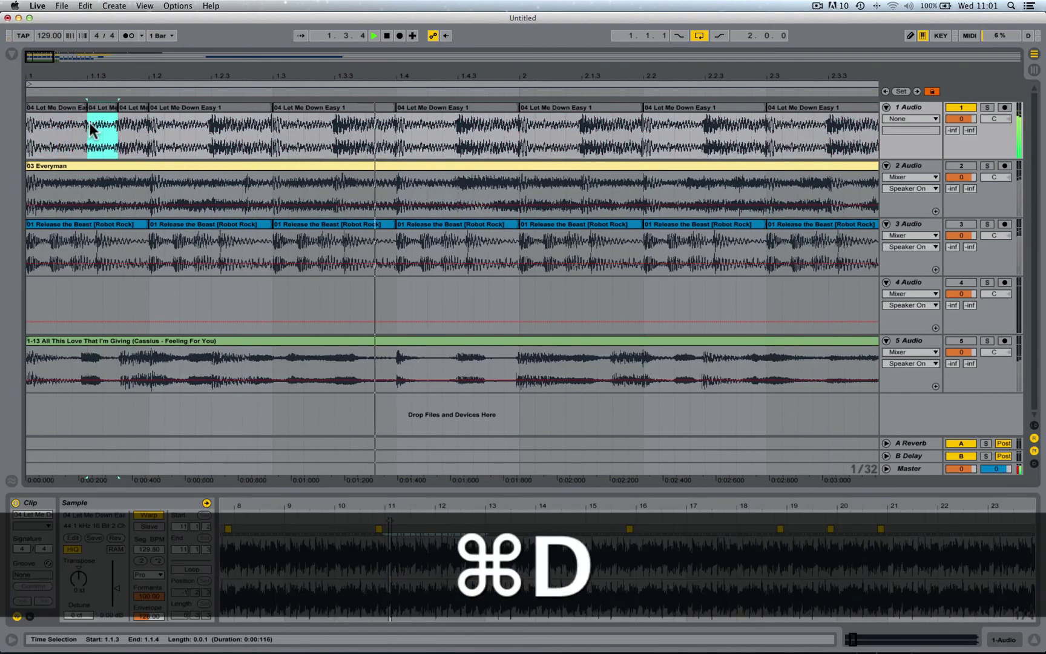
{"action": "key", "text": "super+d"}
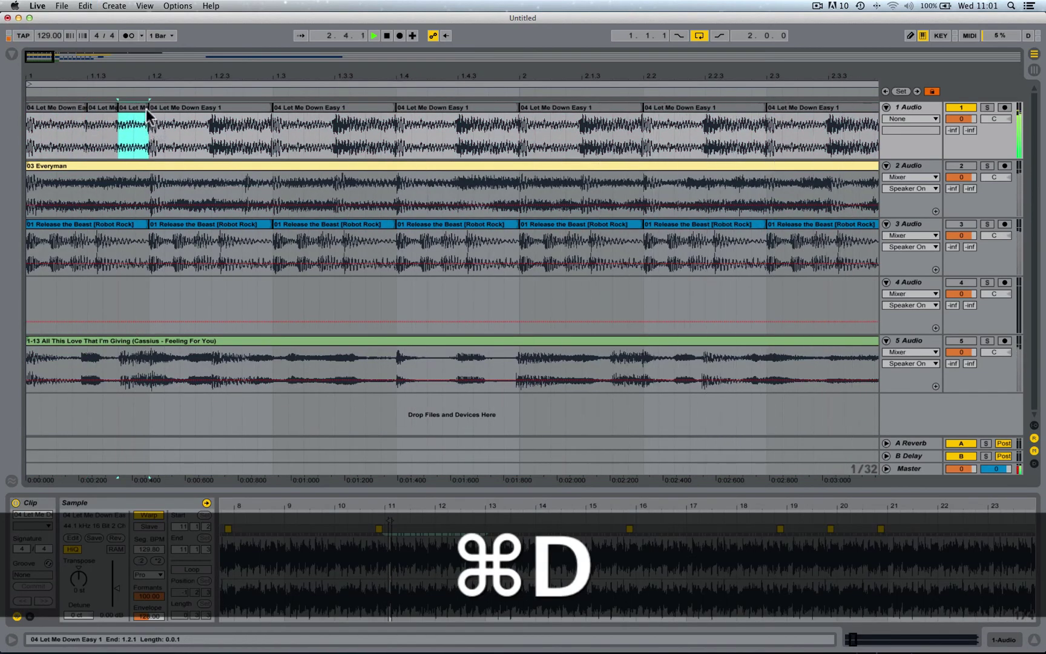
Step: Split the Let Me Down Easy clip at 1.2.3 and reverse the slice running to 1.3.1
{"action": "left_click", "coordinate": [209, 124]}
{"action": "key", "text": "super+e"}
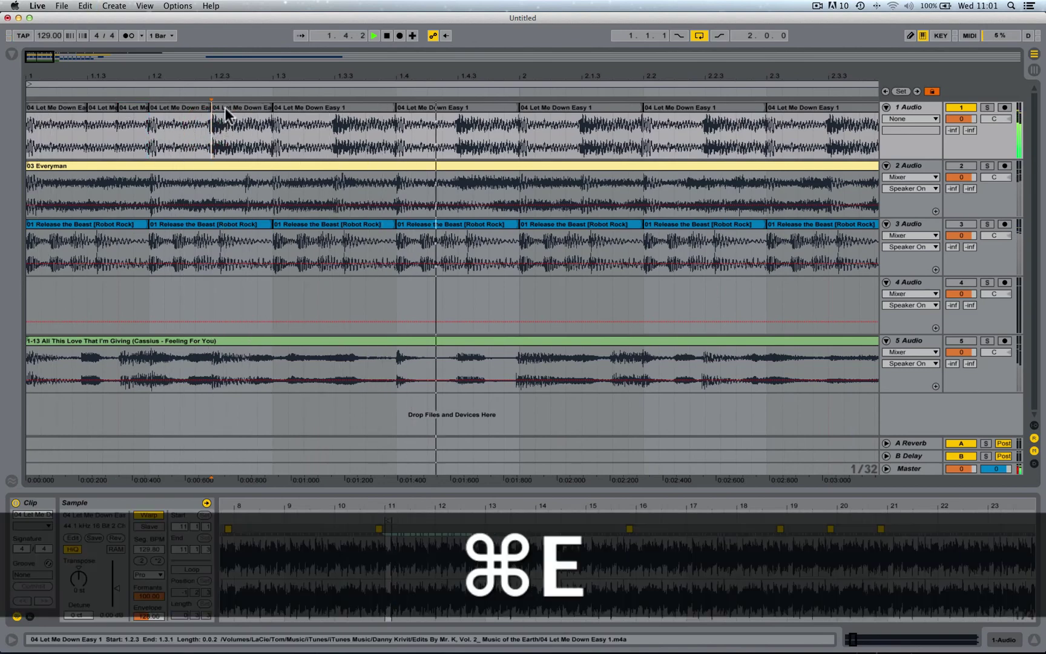
{"action": "left_click", "coordinate": [226, 114]}
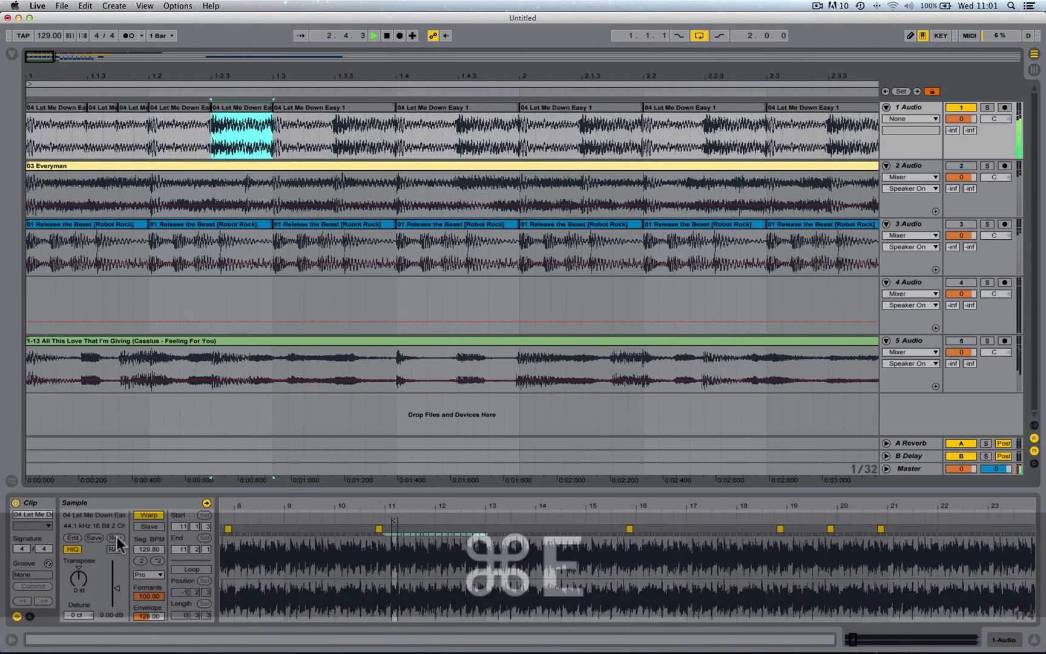
{"action": "left_click", "coordinate": [116, 536]}
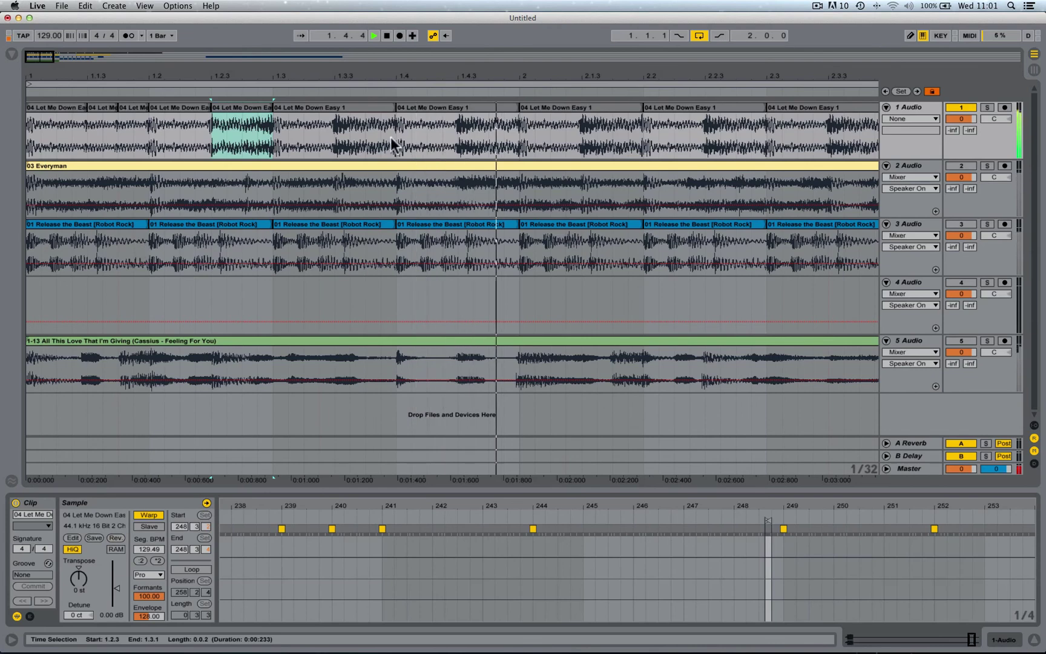
{"action": "left_click_drag", "start_coordinate": [335, 140], "coordinate": [395, 137]}
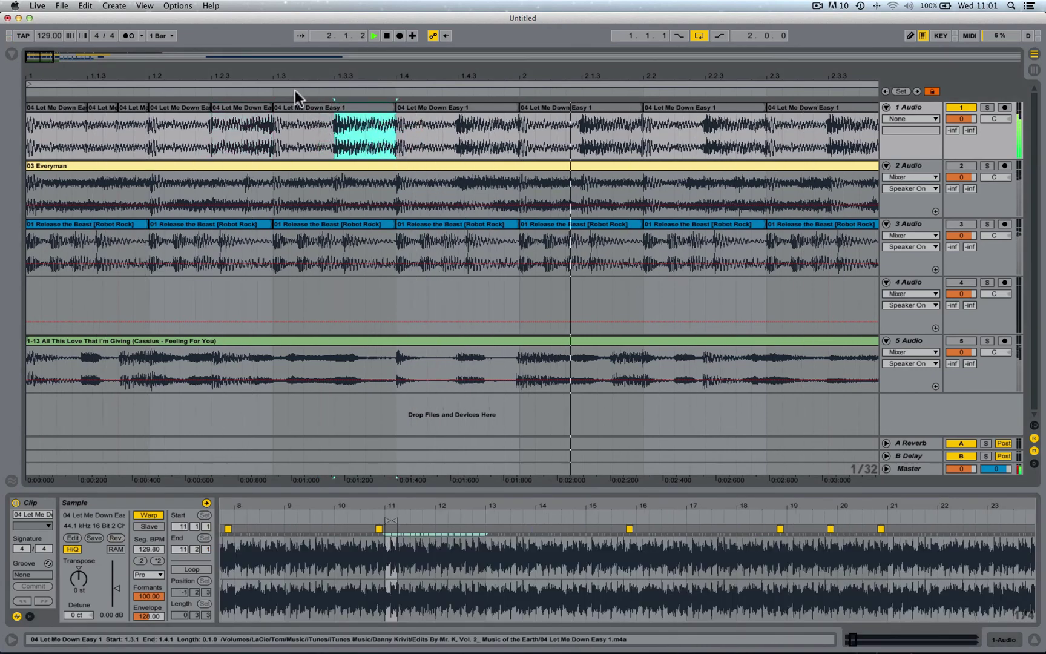
{"action": "left_click_drag", "start_coordinate": [282, 76], "coordinate": [281, 36]}
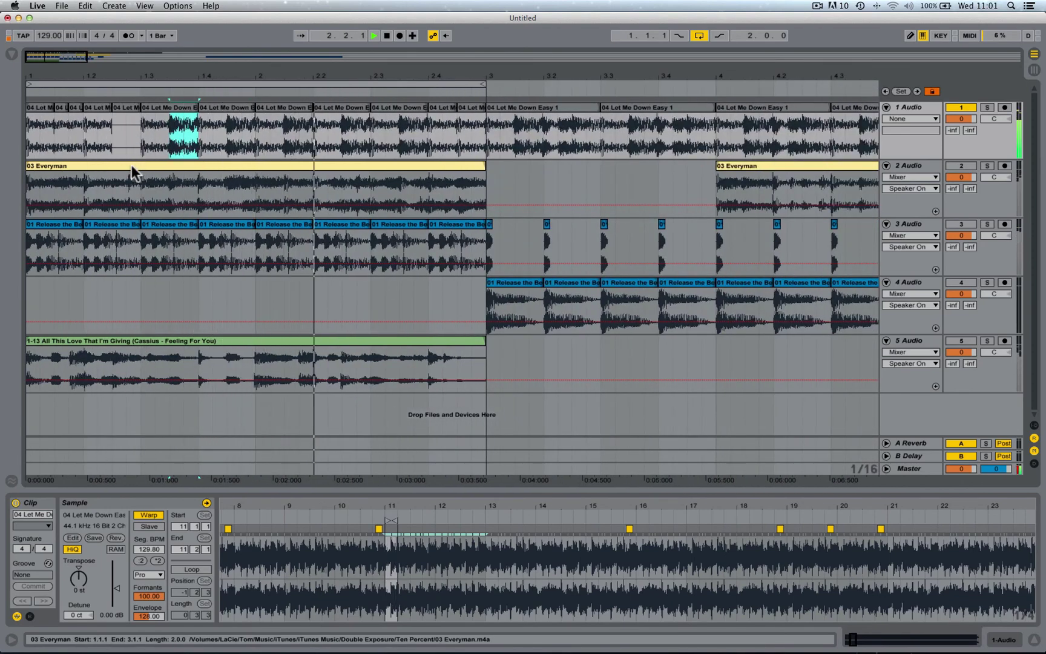
{"action": "left_click_drag", "start_coordinate": [144, 76], "coordinate": [144, 57]}
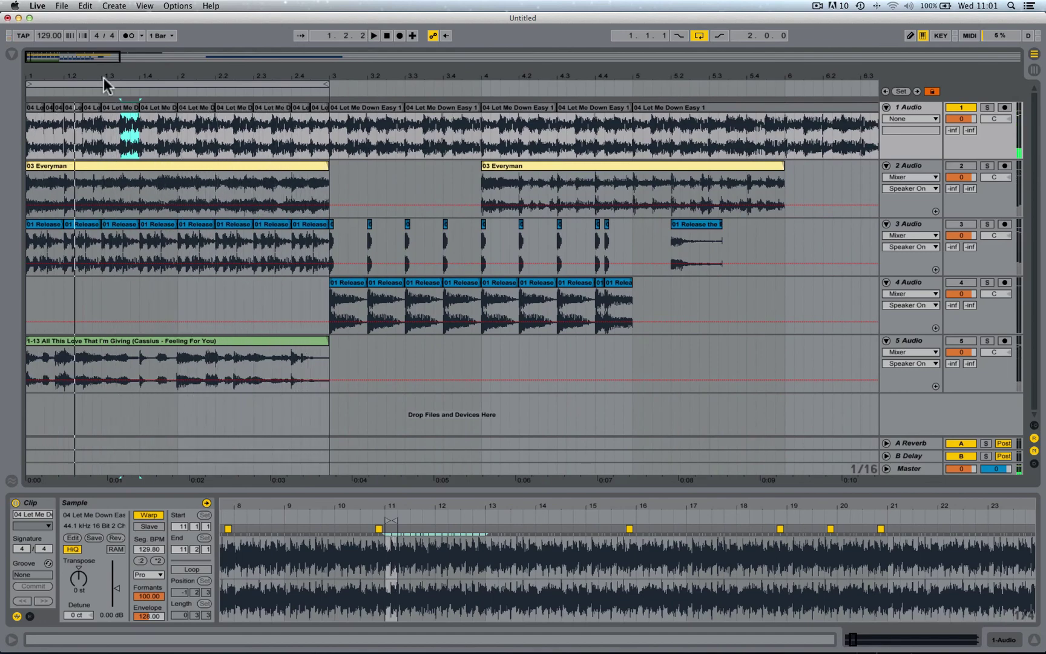
{"action": "left_click_drag", "start_coordinate": [103, 77], "coordinate": [103, 62]}
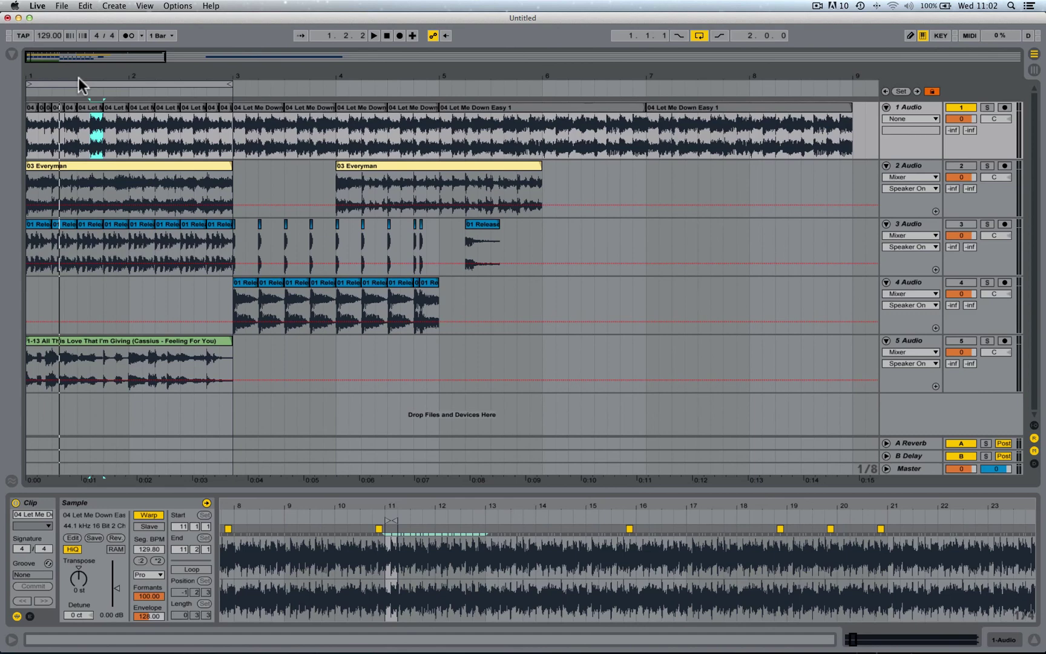